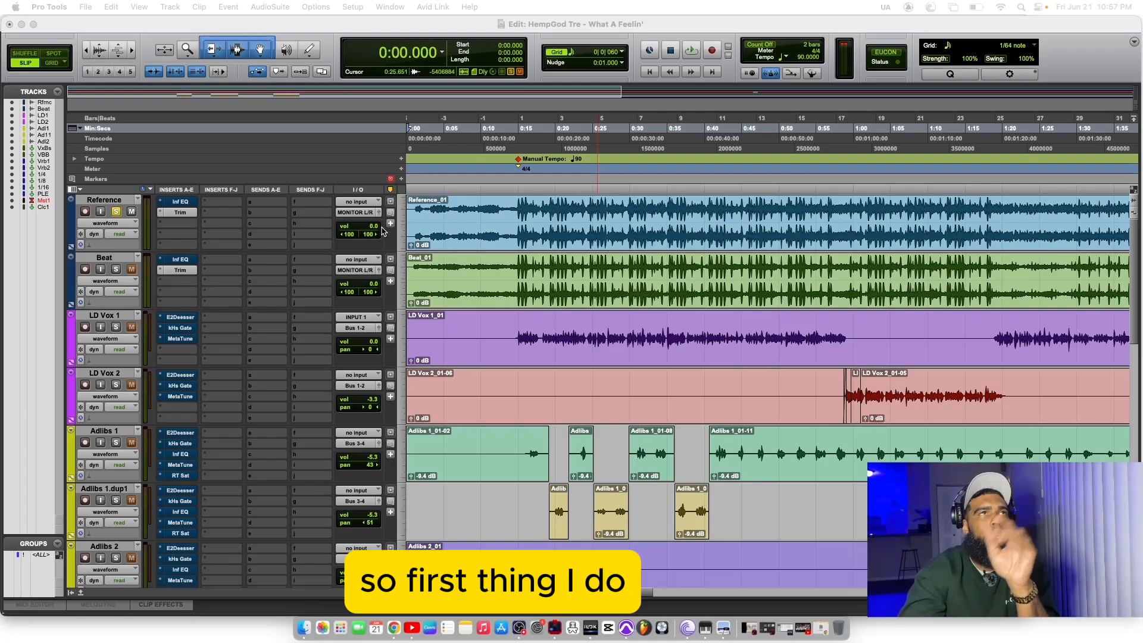
Step: Check the Trim plug-in on the Beat track and play the soloed reference from just before bar 1
click(179, 270)
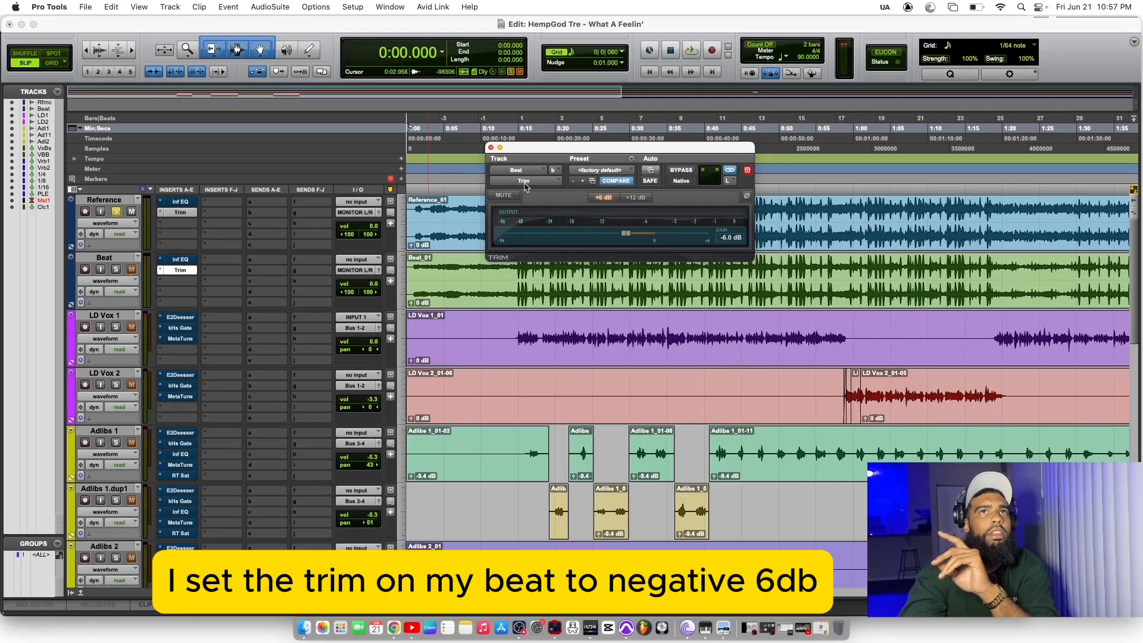
click(490, 148)
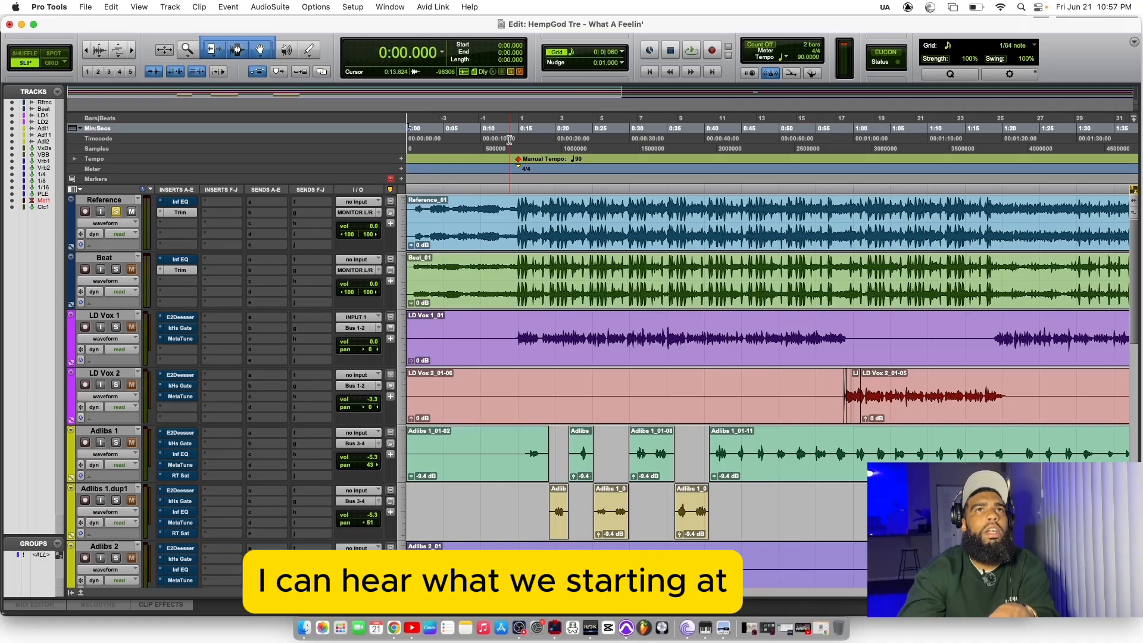
click(510, 139)
key(space)
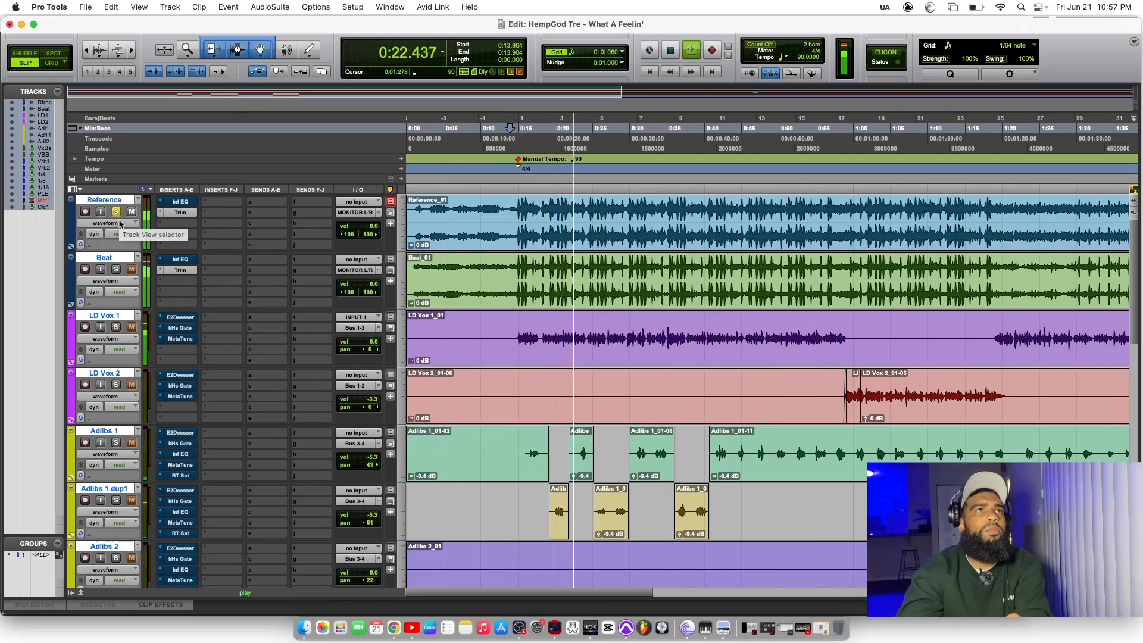
key(space)
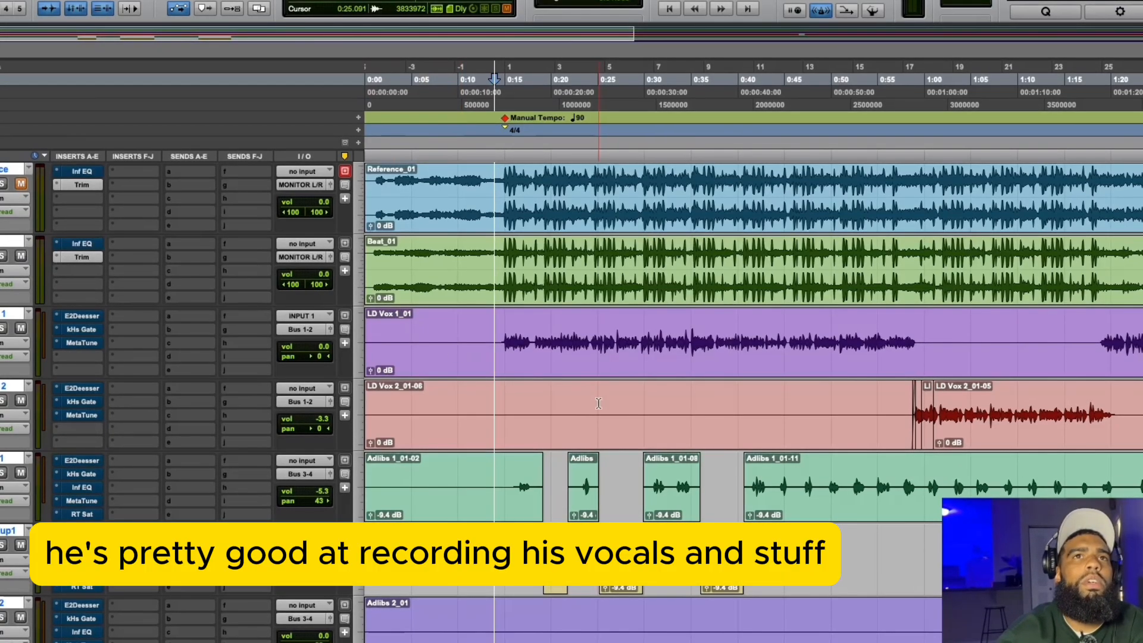
Step: Solo the LD Vox 1 track and listen to its raw vocal from the start of bar 1
click(643, 340)
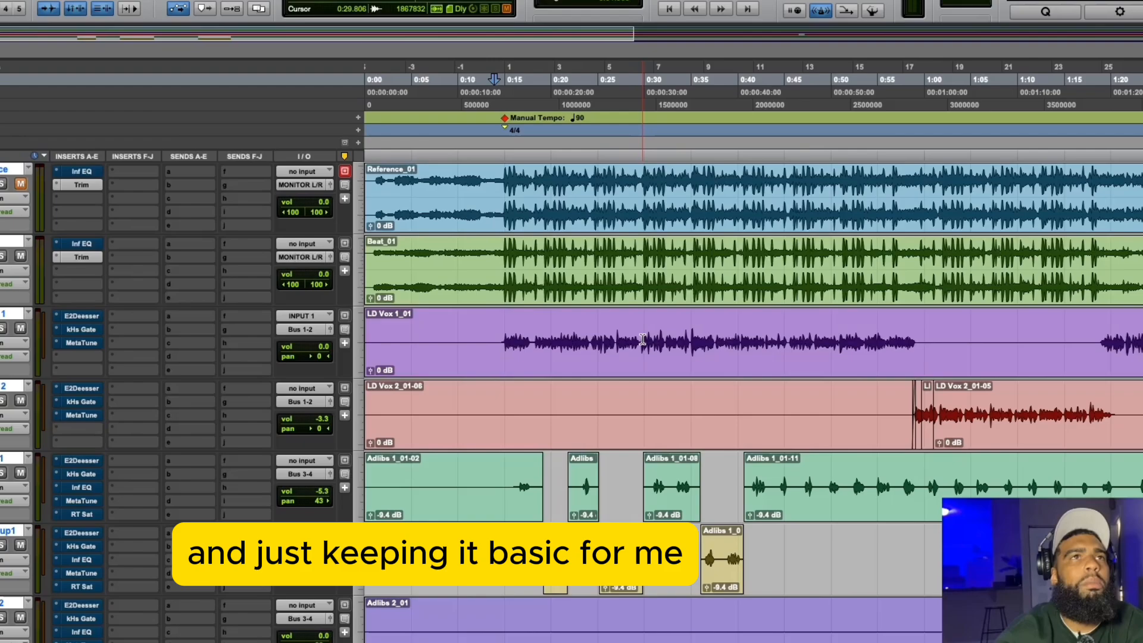
click(398, 33)
drag(400, 28, 284, 31)
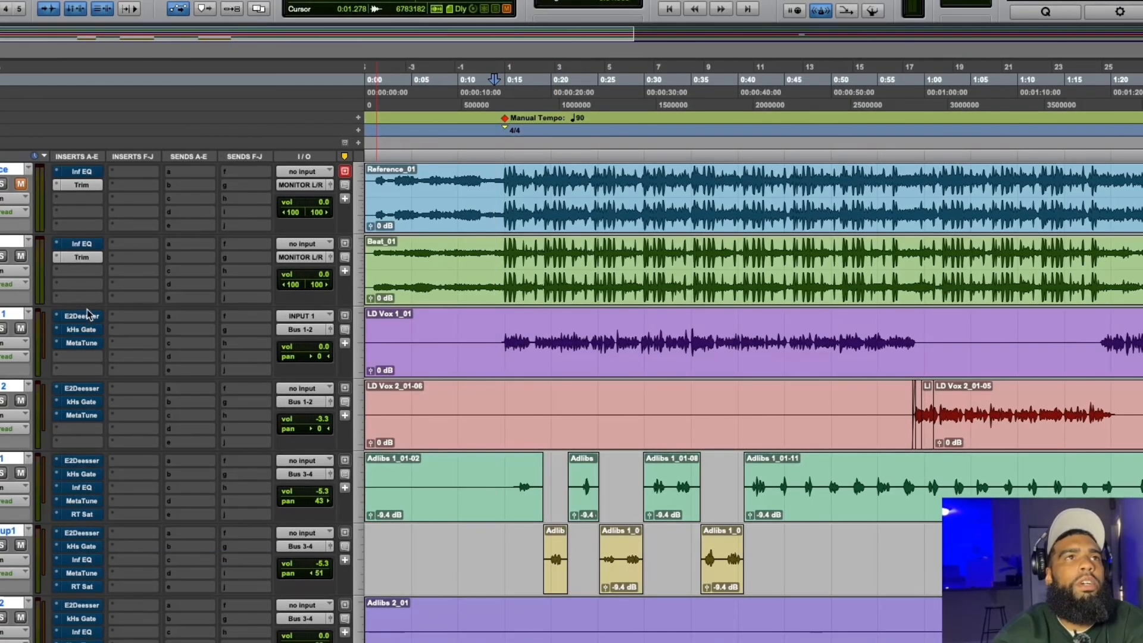
click(4, 328)
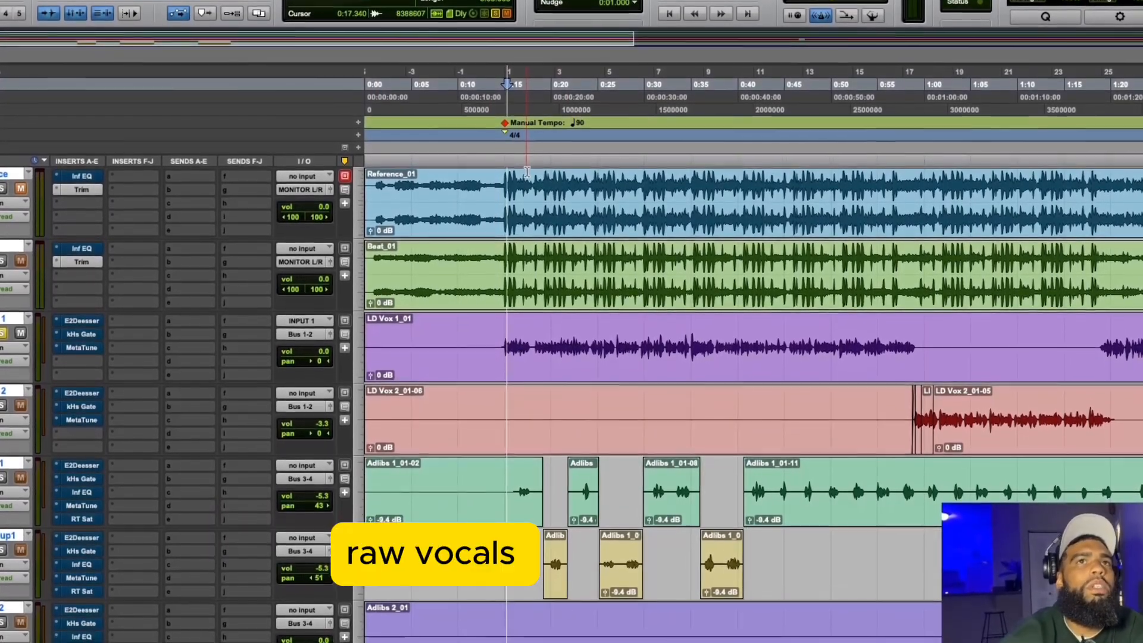
key(space)
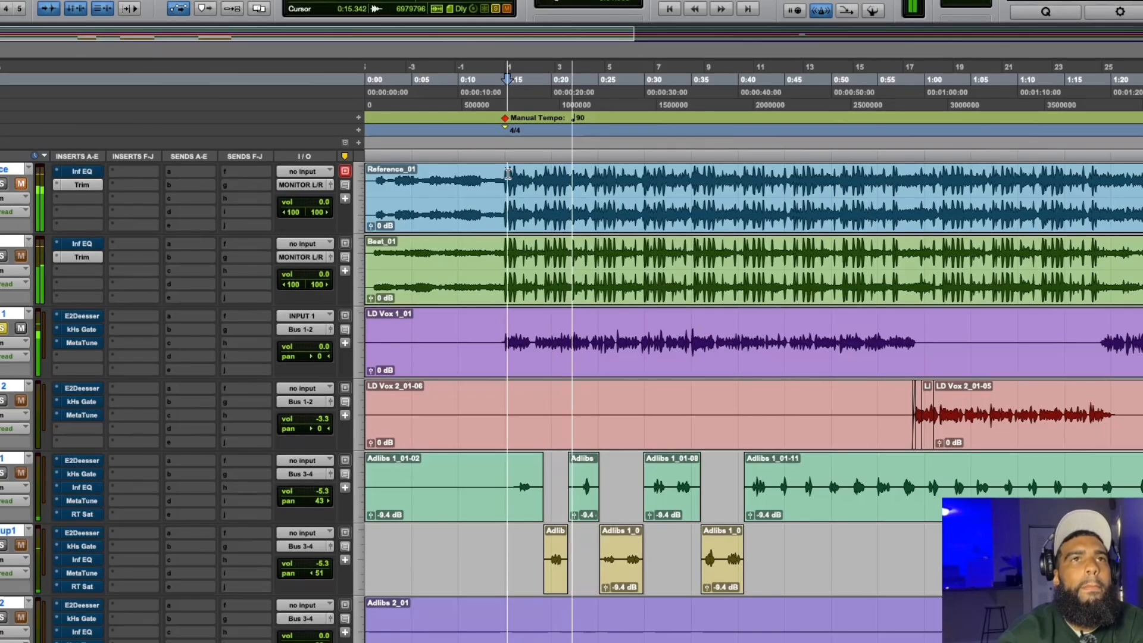
key(space)
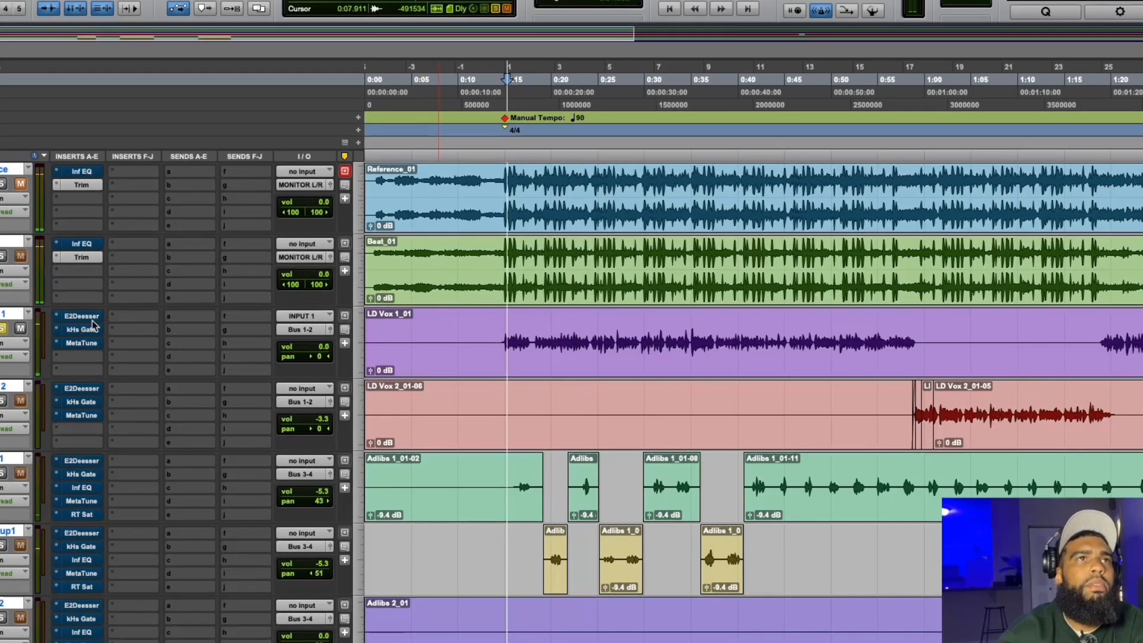
Step: Enable the E2Deesser on LD Vox 1 and fine-tune its sensitivity while the vocal plays
click(93, 321)
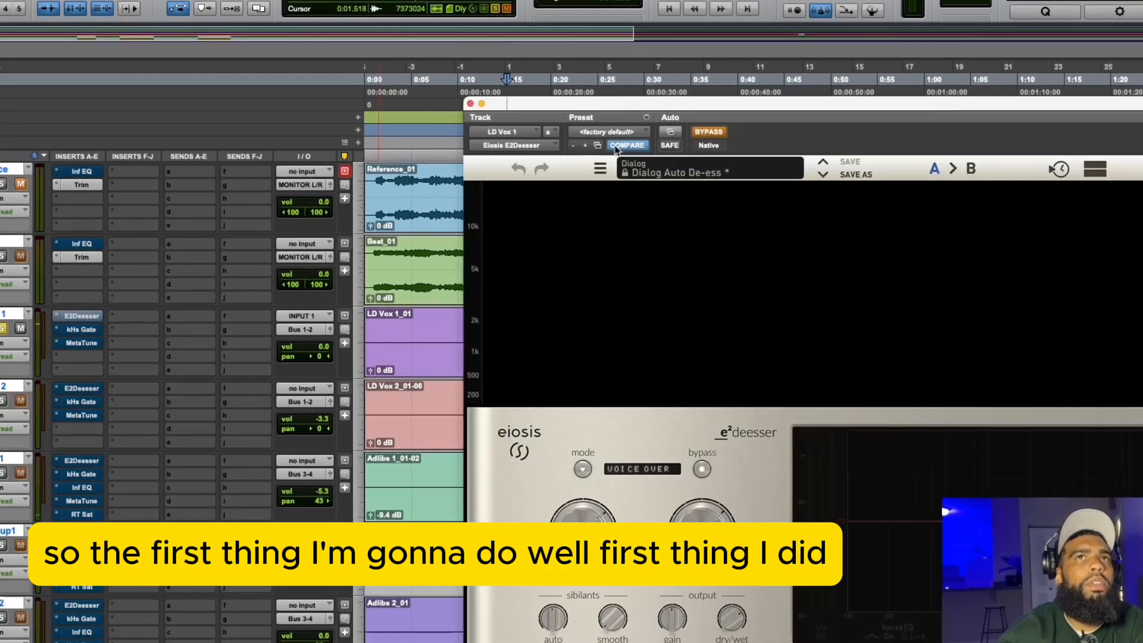
click(702, 134)
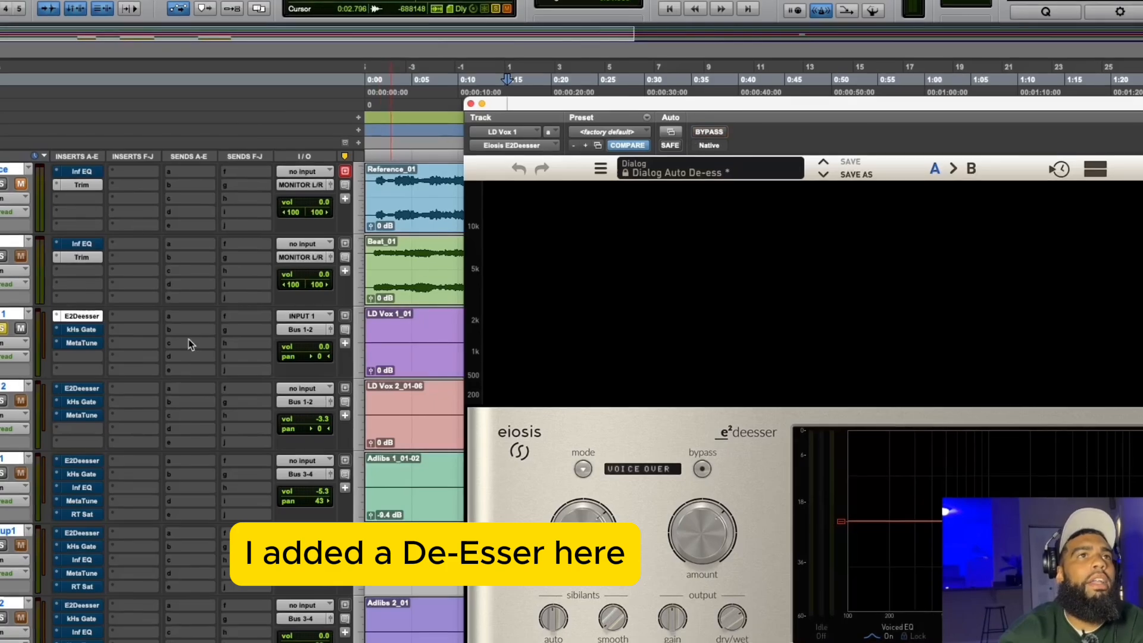
key(space)
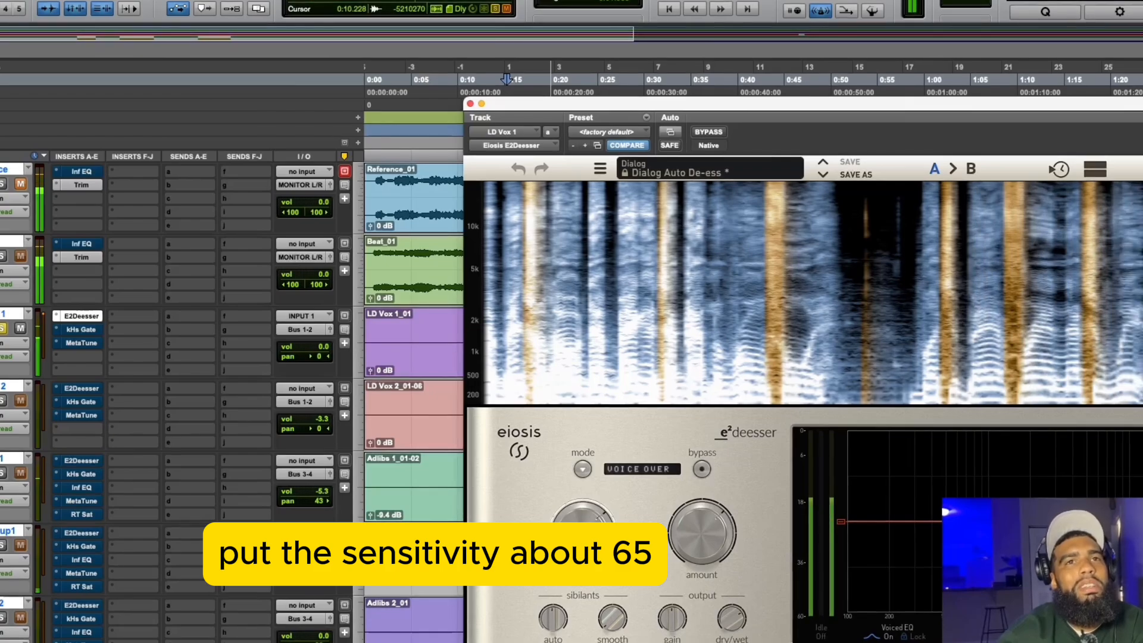
drag(608, 515, 608, 525)
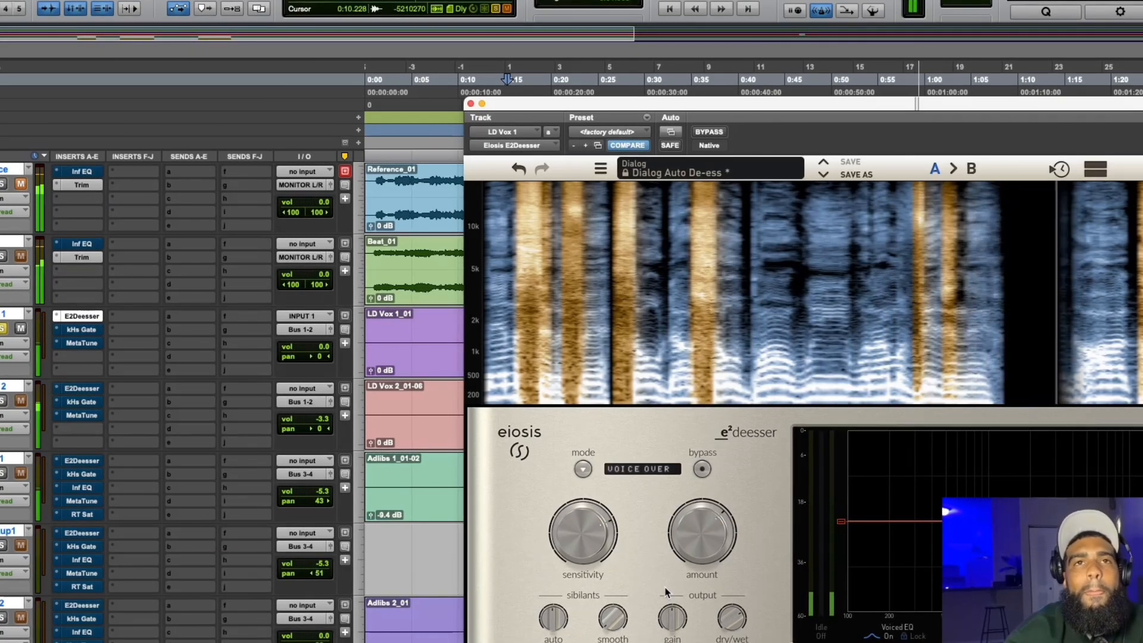
Step: Enable the kHs Gate on LD Vox 1, adjust its tolerance slightly and audition the gated vocal
click(66, 331)
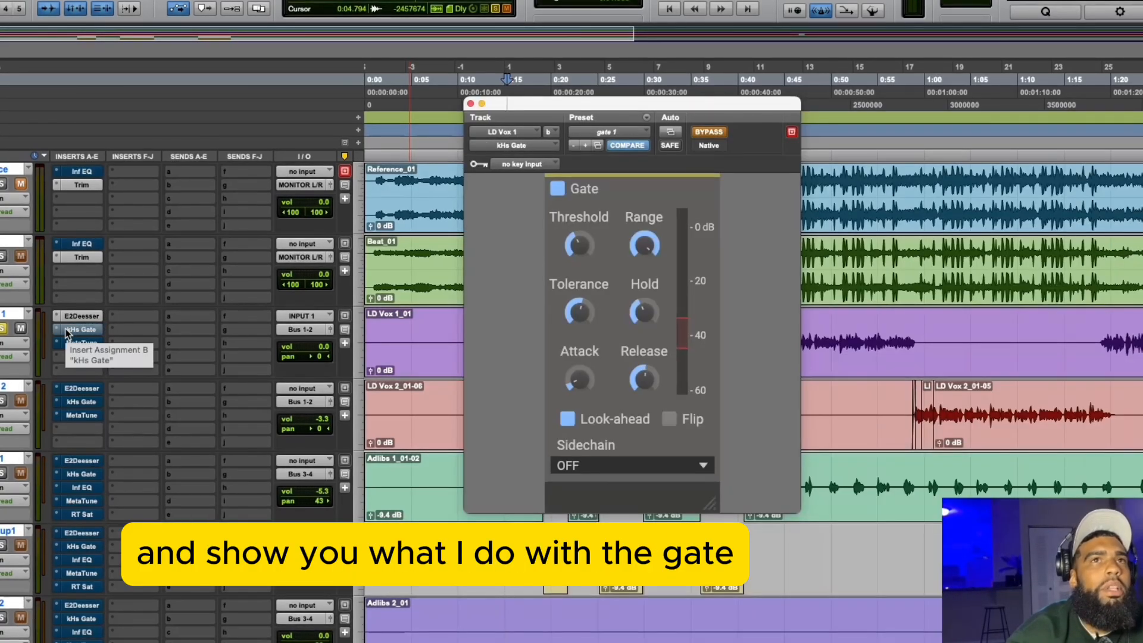
click(705, 134)
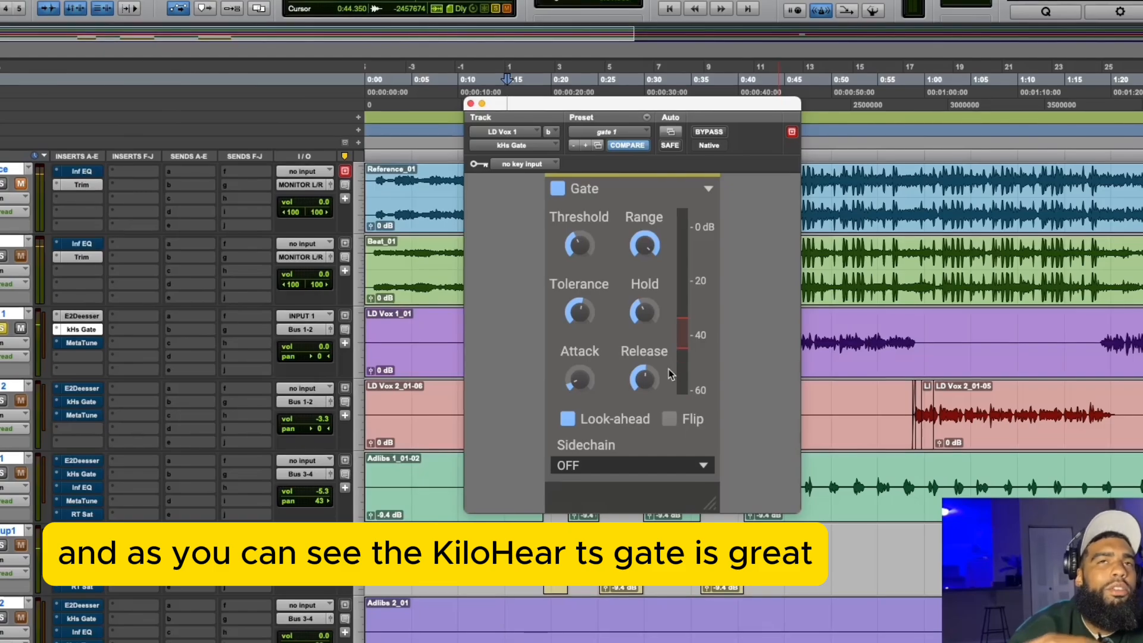
mouse_move(661, 391)
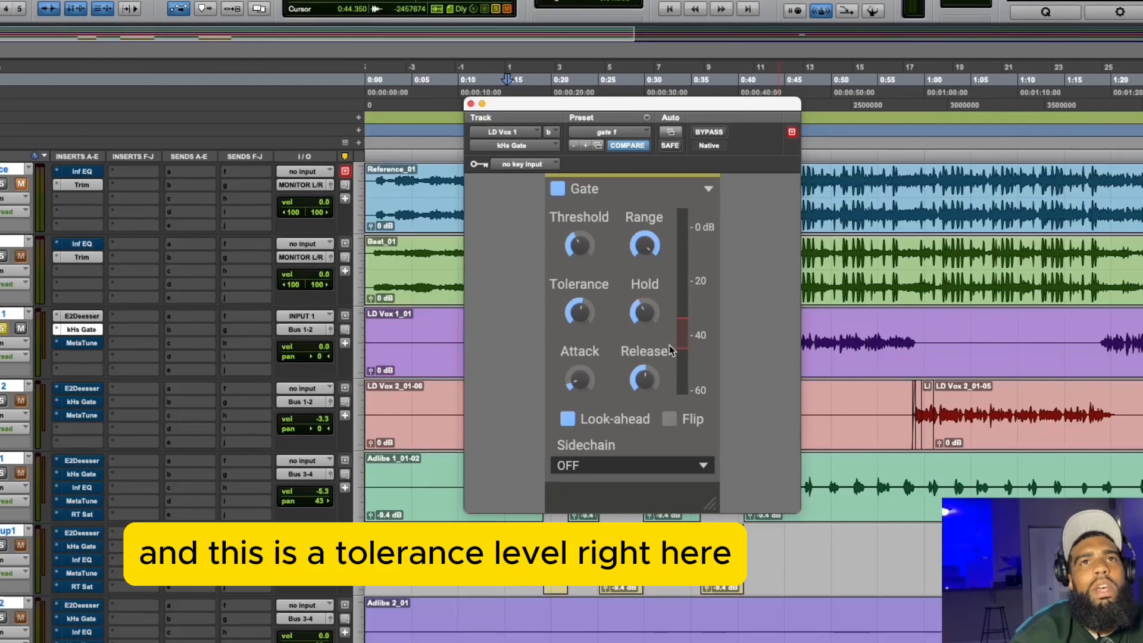
drag(579, 312, 579, 314)
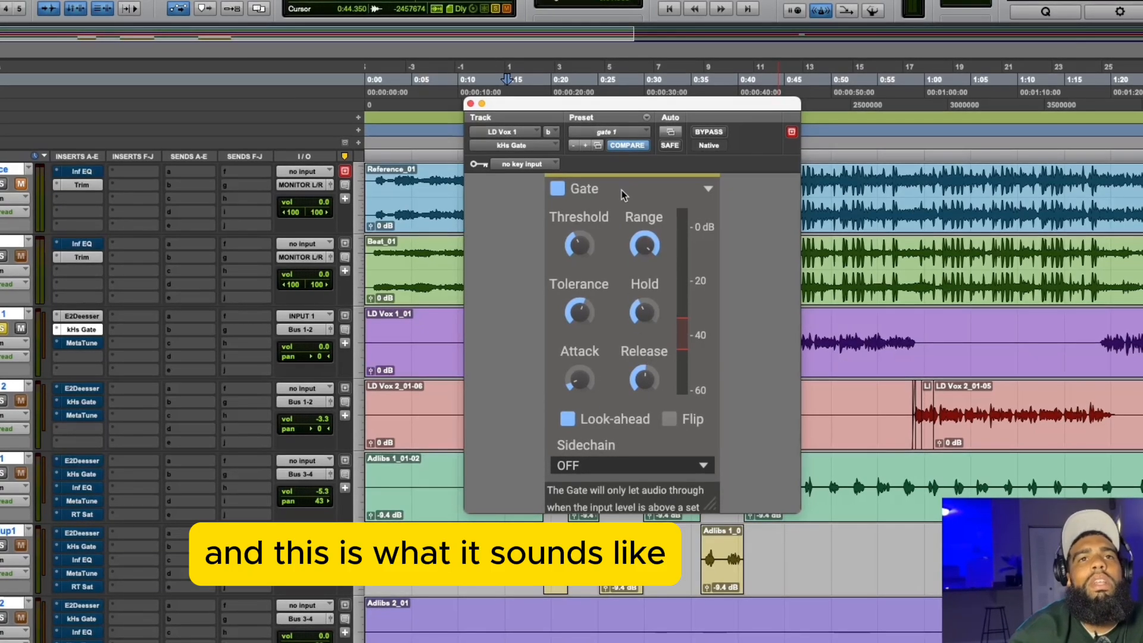
key(space)
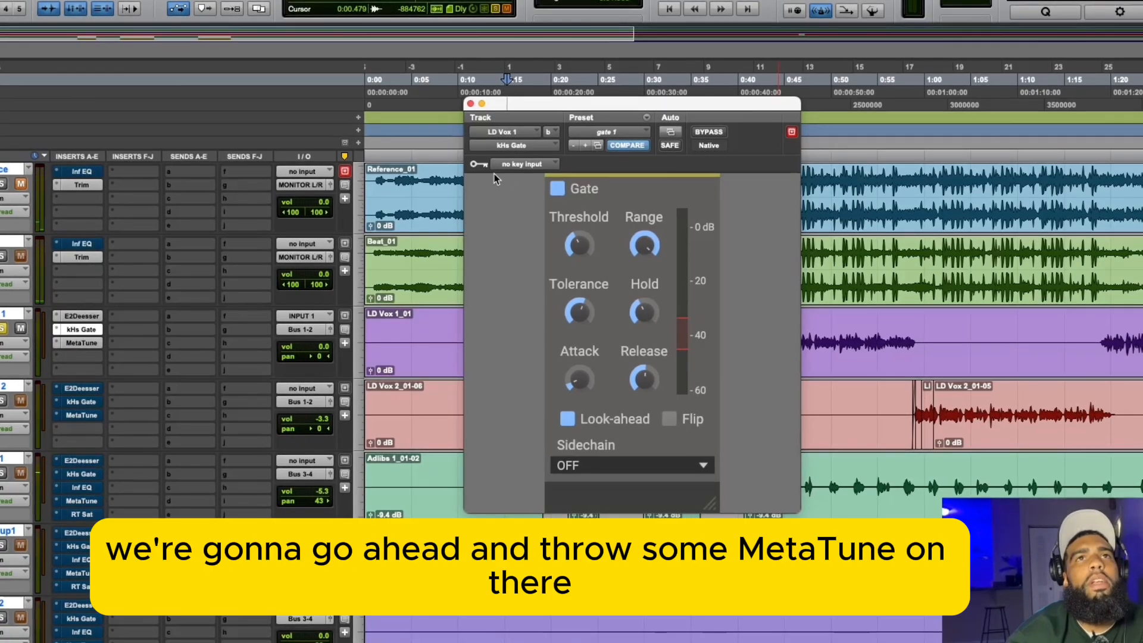
click(471, 104)
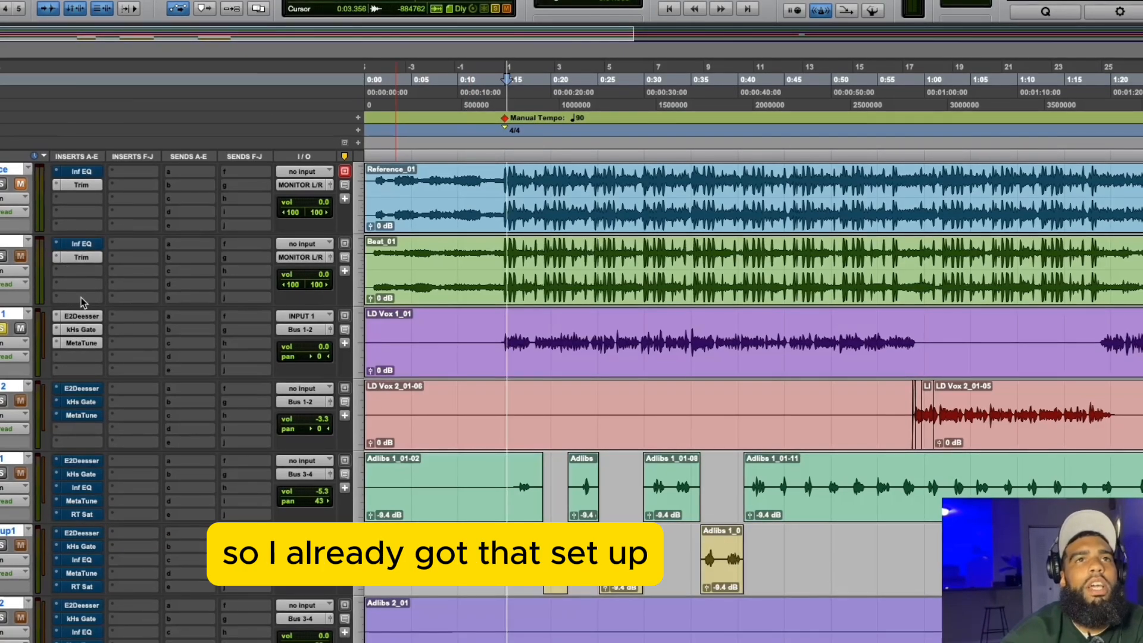
Step: Review the MetaTune settings on LD Vox 1 and listen to the tuned vocal
click(94, 347)
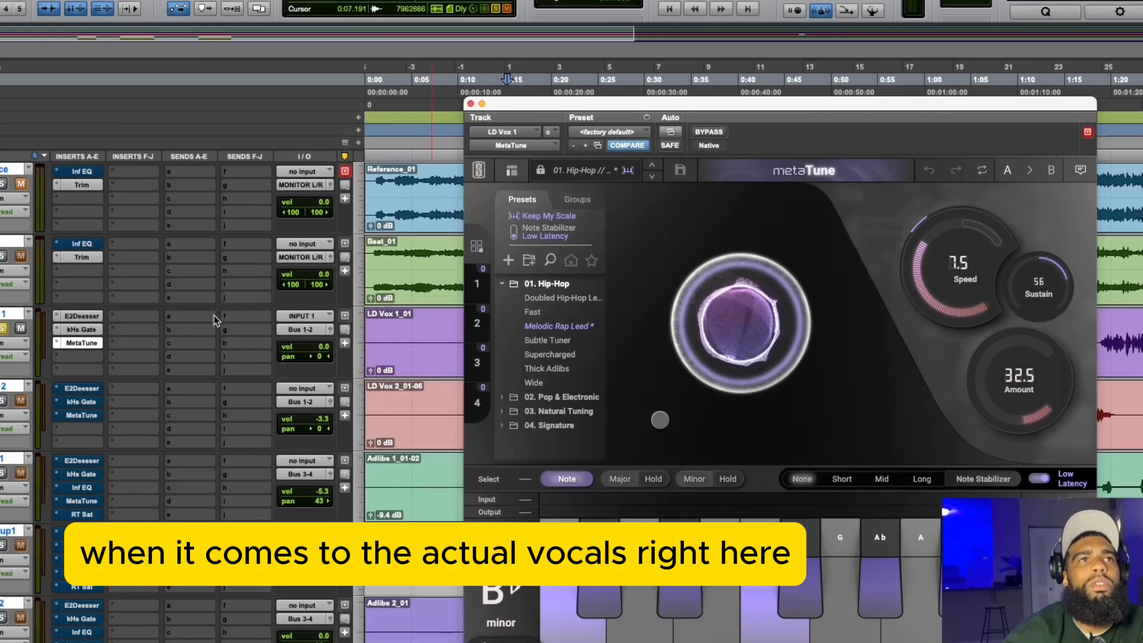
scroll(146, 468, down, 3)
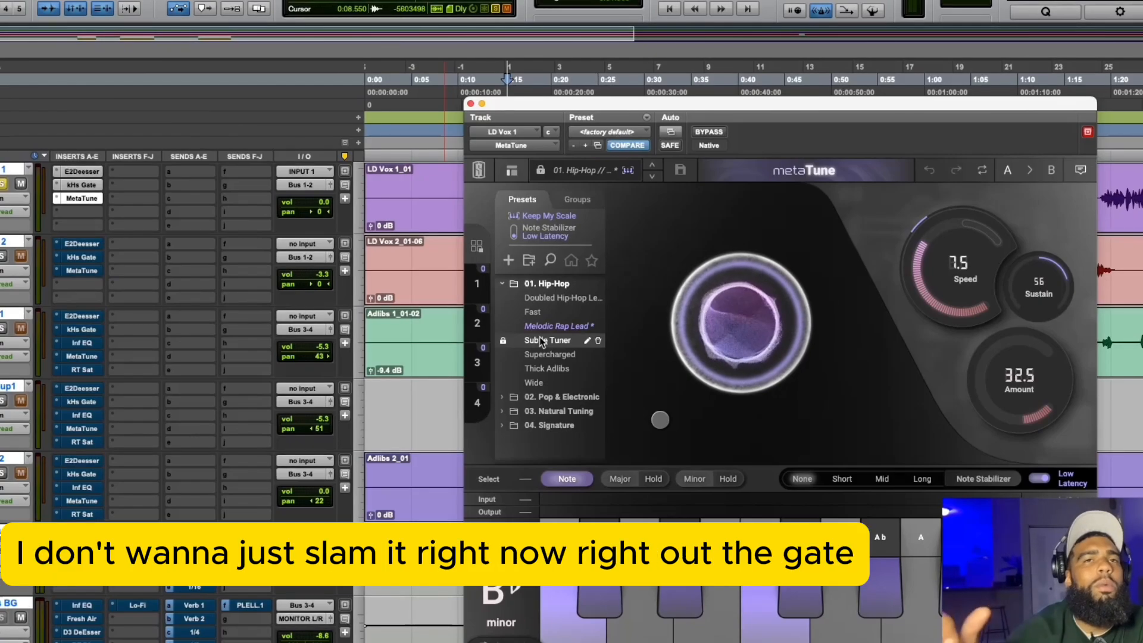
scroll(410, 423, up, 2)
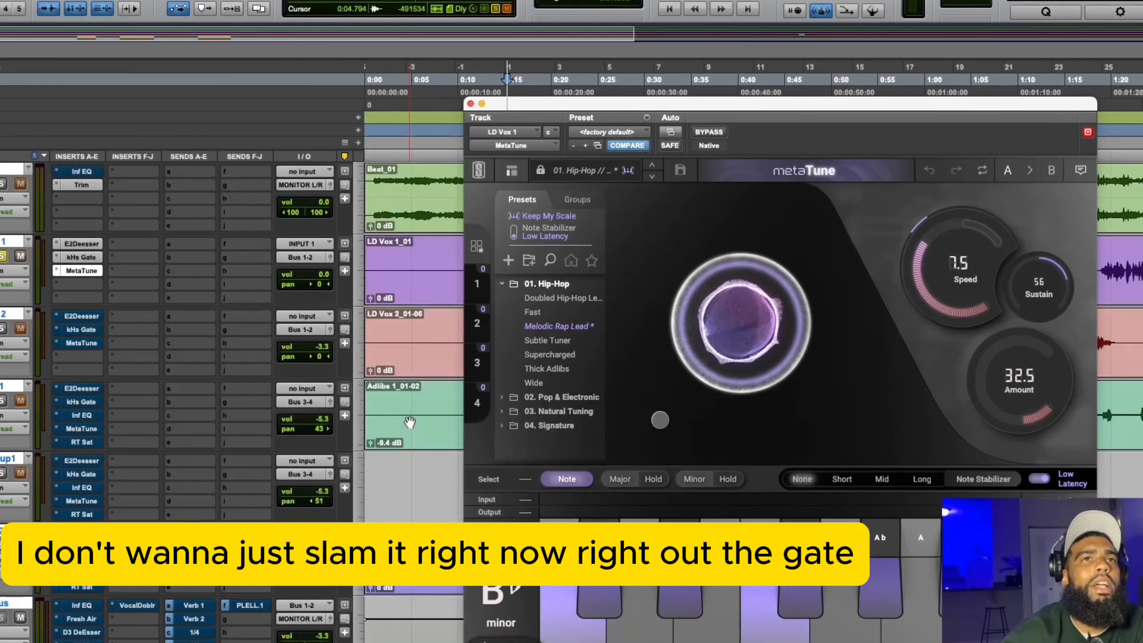
click(470, 104)
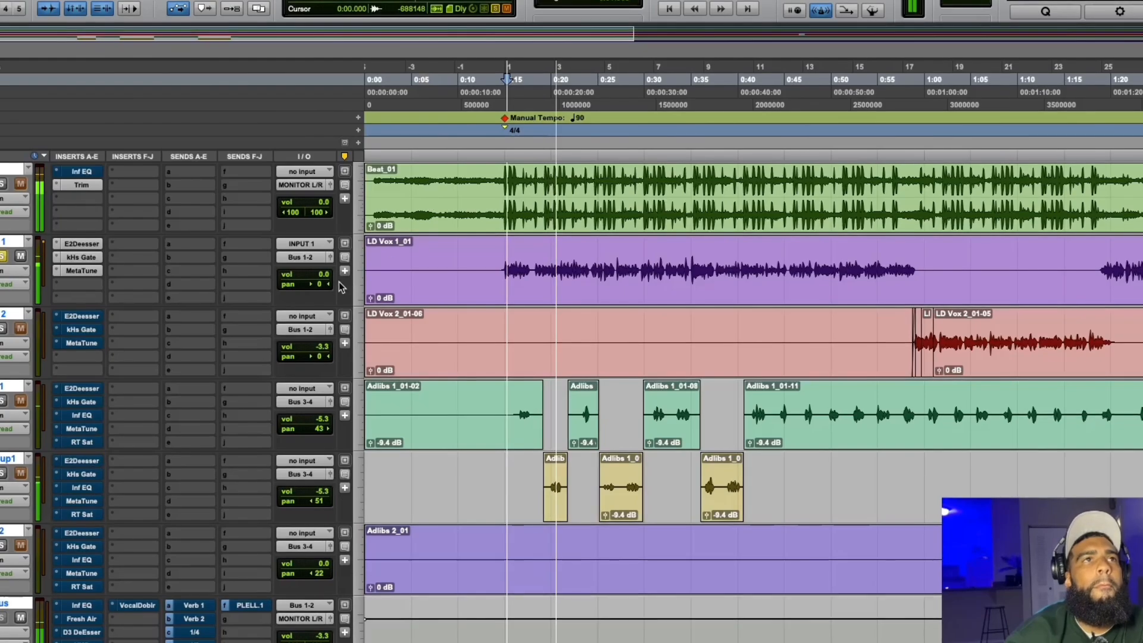
key(space)
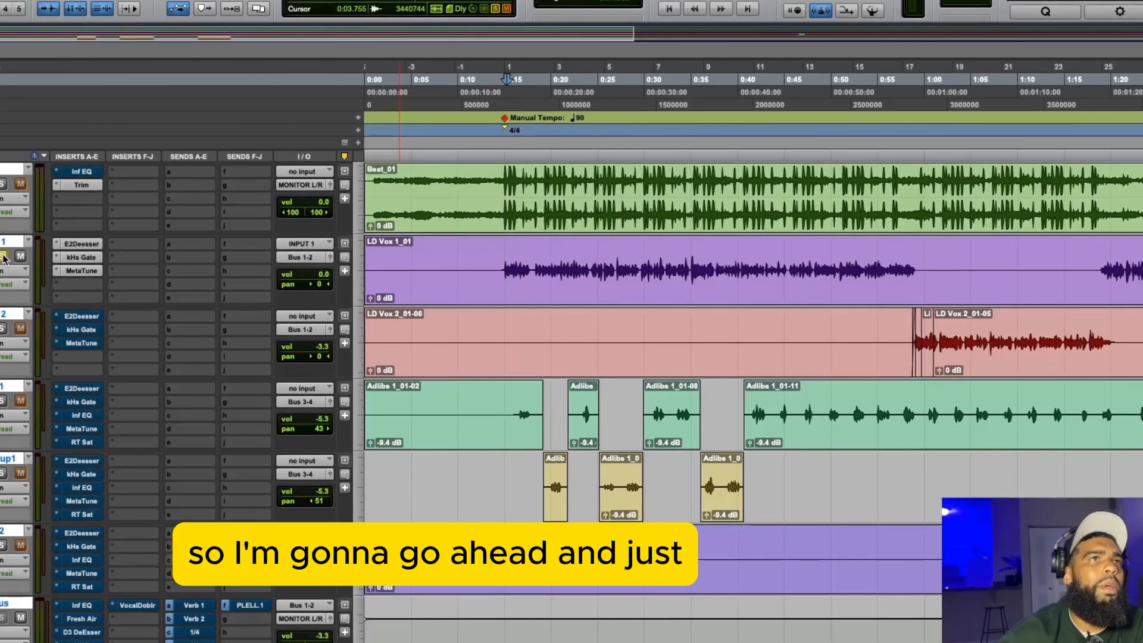
Step: Enable the E2Deesser, kHs Gate and MetaTune inserts on LD Vox 2 and set the track's volume to -2.0 dB
ctrl+super+click(82, 316)
ctrl+super+click(83, 329)
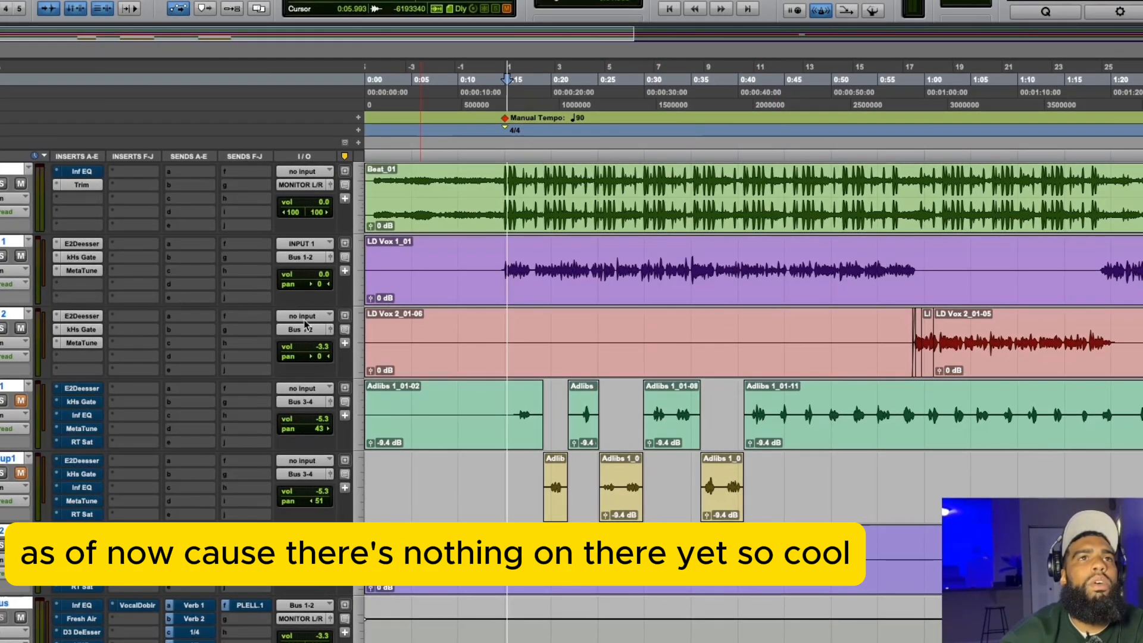
click(314, 350)
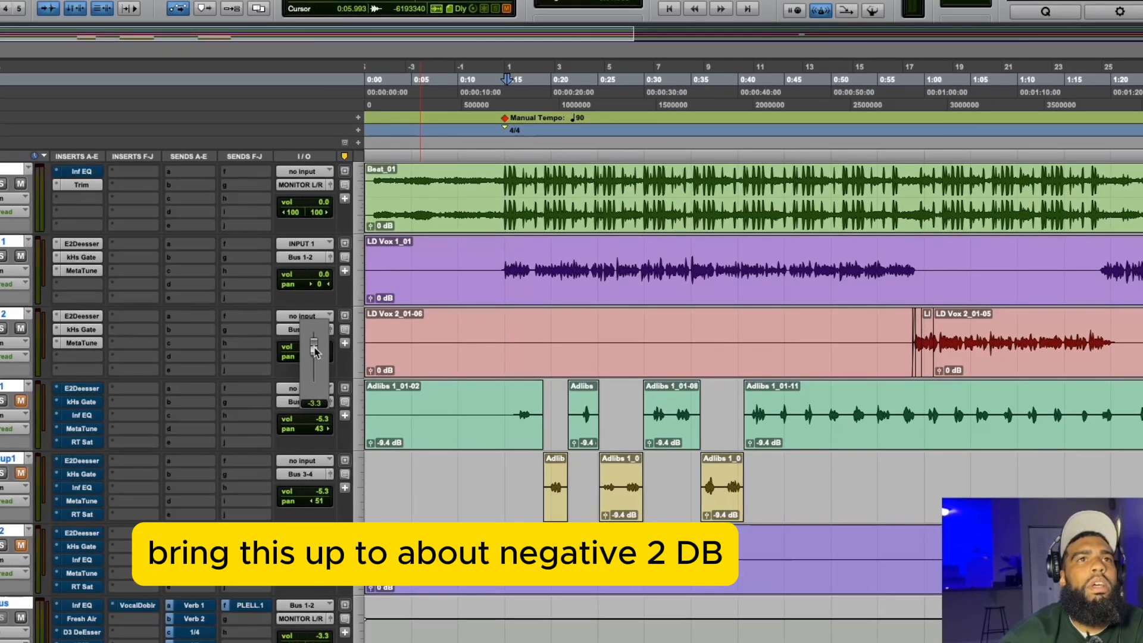
drag(314, 346, 314, 347)
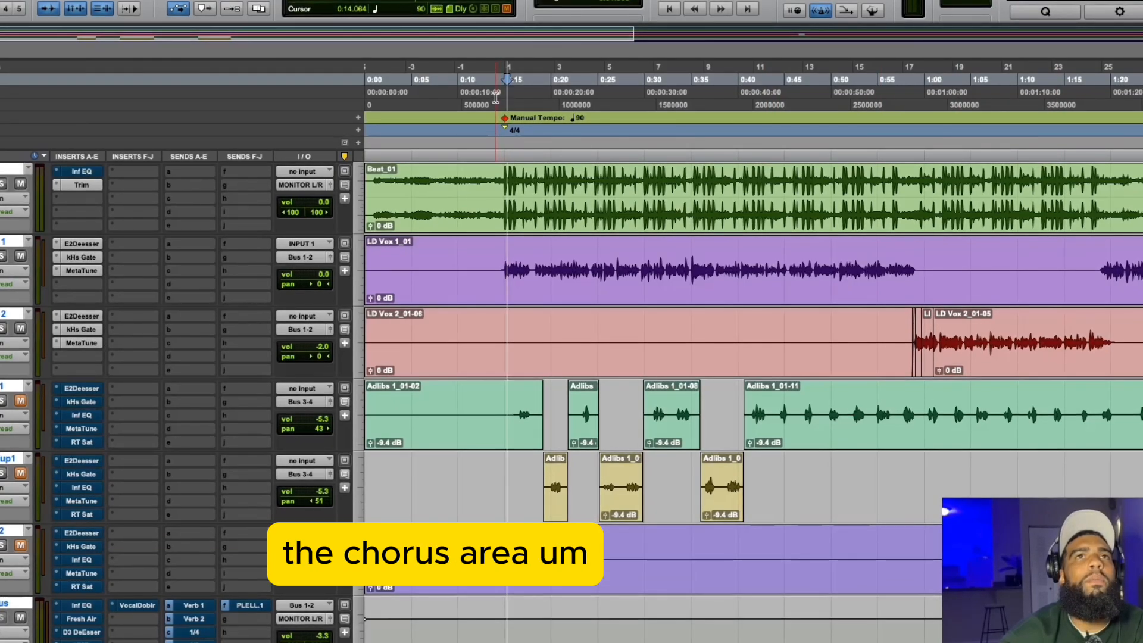
Step: Play the session from just before bar 1 to check the vocal levels, and play the hook from bar 19
click(496, 97)
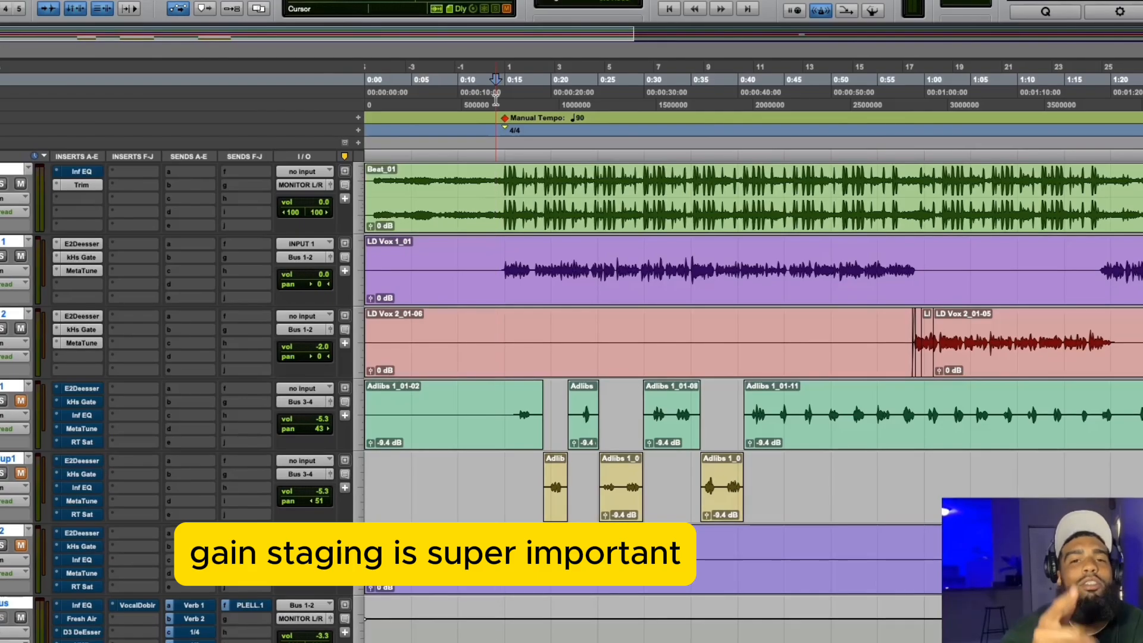
key(space)
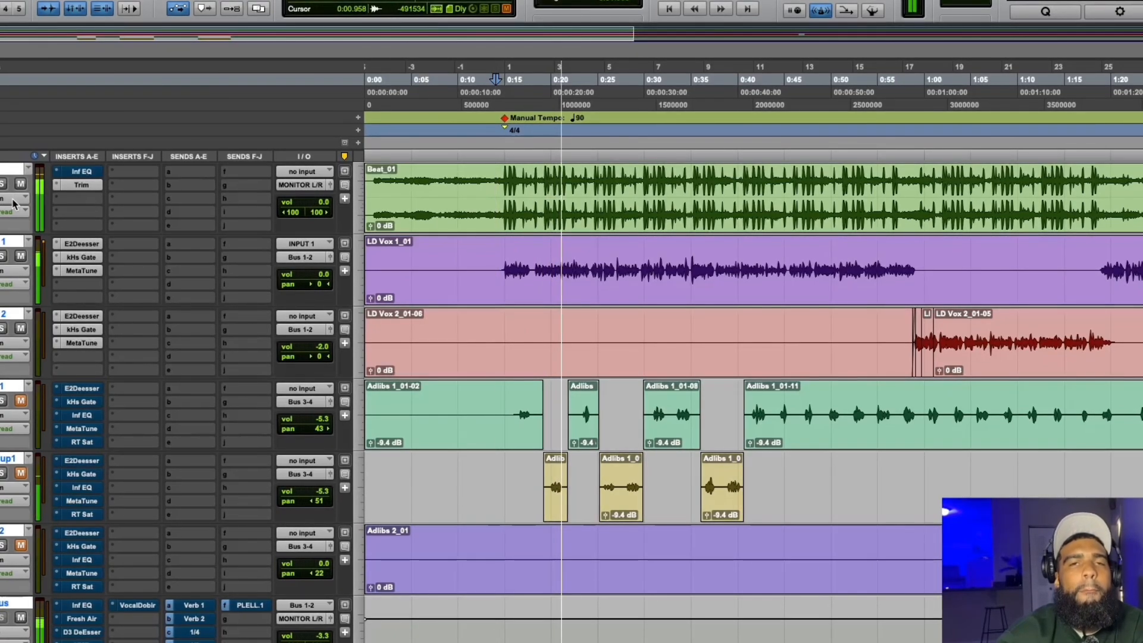
key(space)
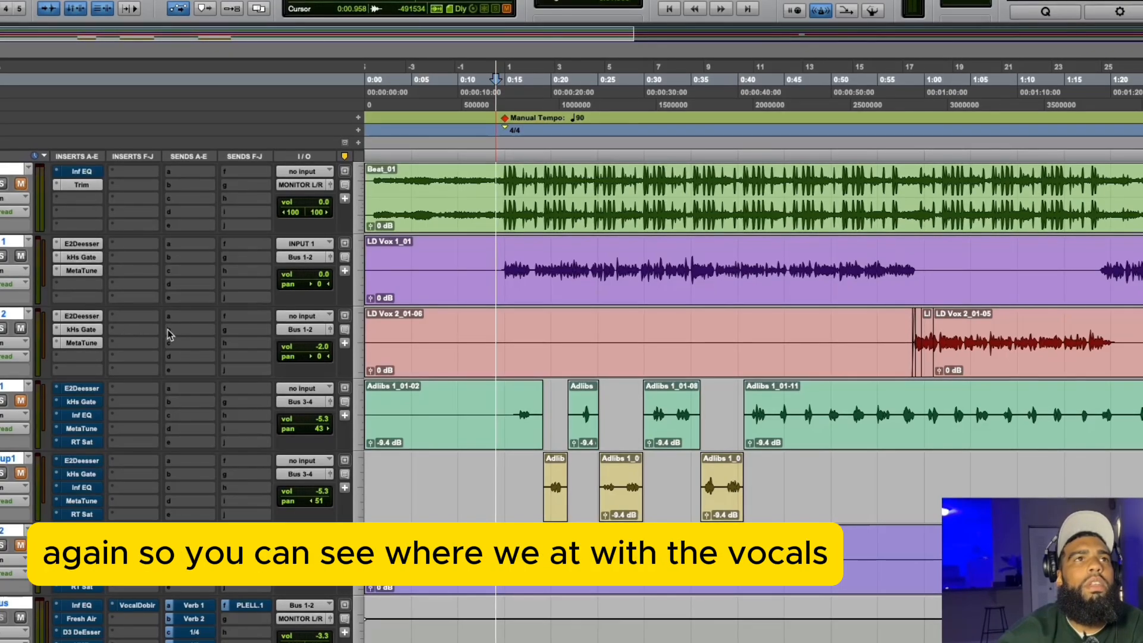
click(959, 94)
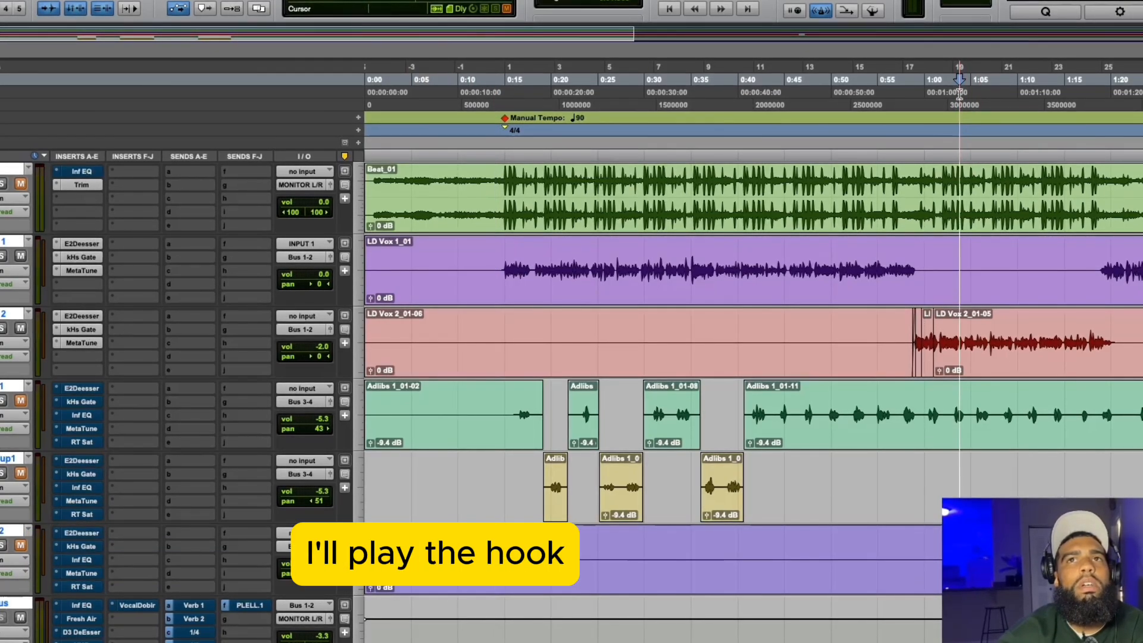
key(space)
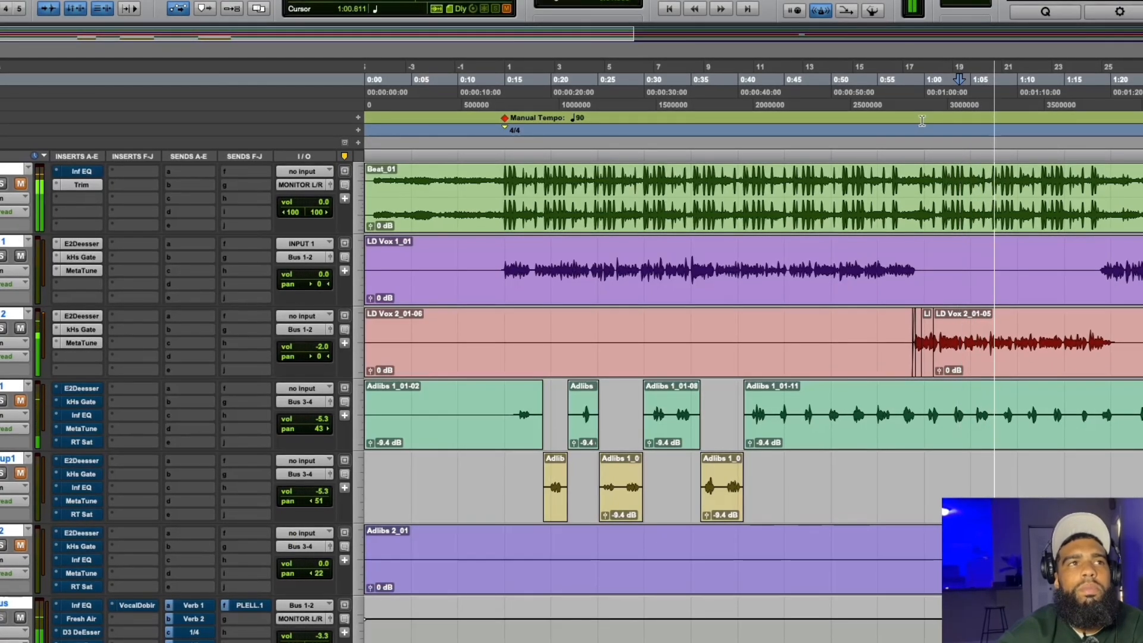
Step: Enable the Inf EQ on the Vox Bus and examine its low-cut band and slope
scroll(367, 305, down, 3)
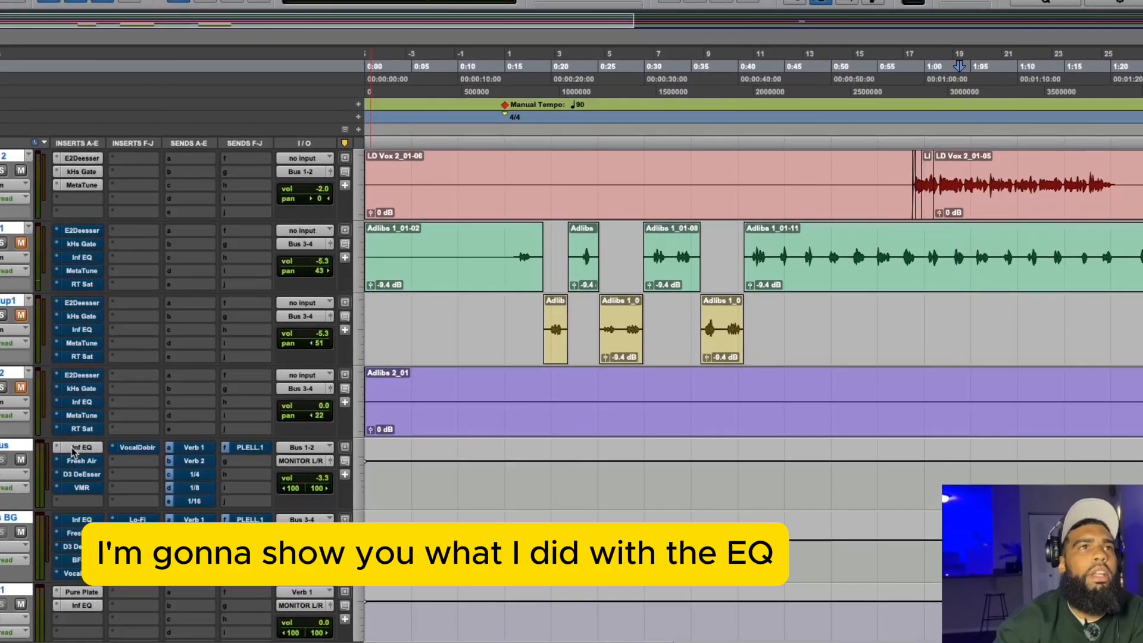
click(72, 447)
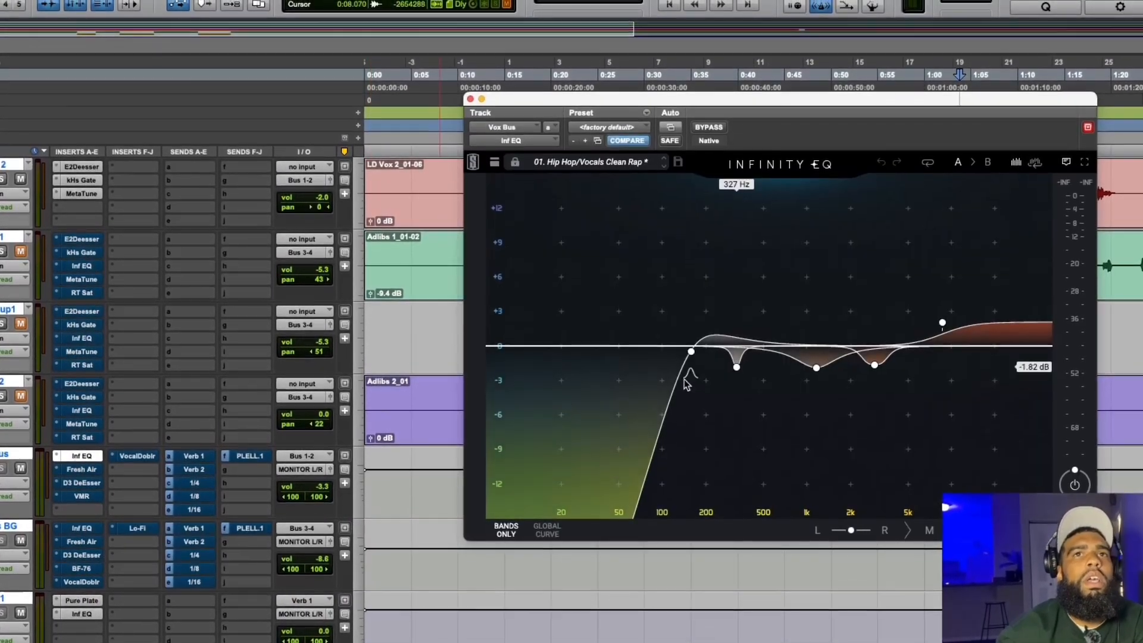
click(691, 350)
mouse_move(747, 356)
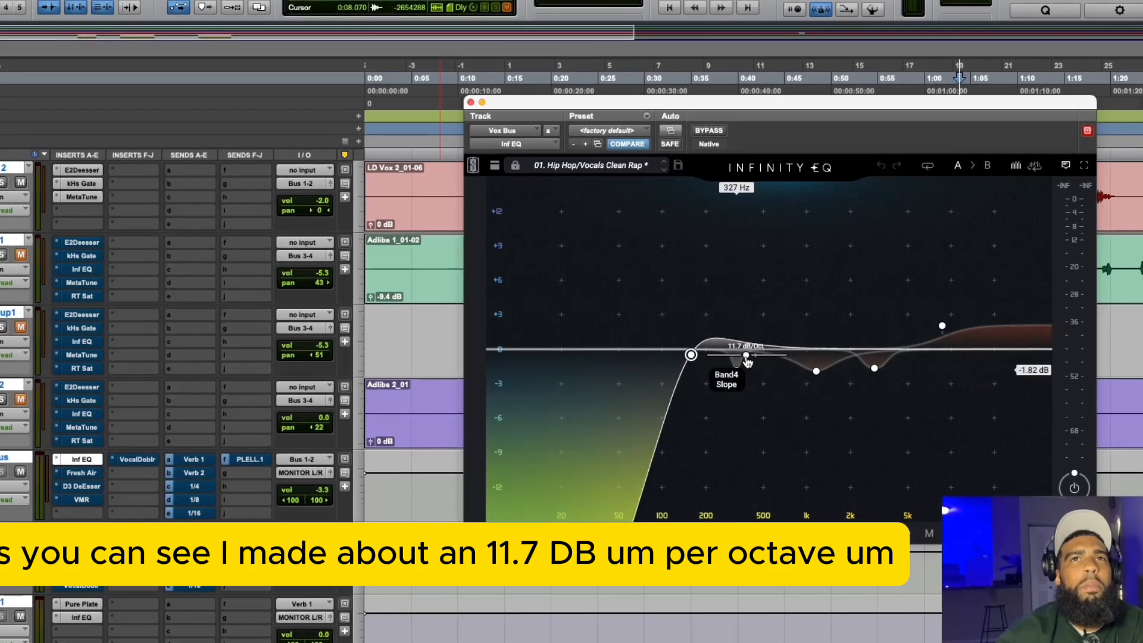
mouse_move(691, 360)
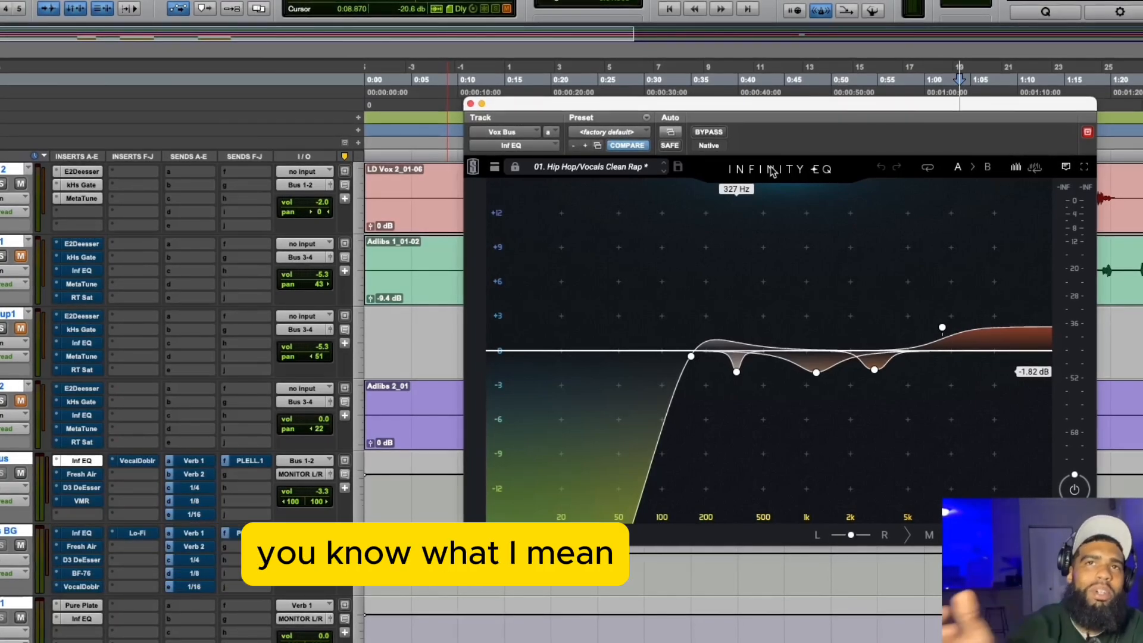
mouse_move(695, 368)
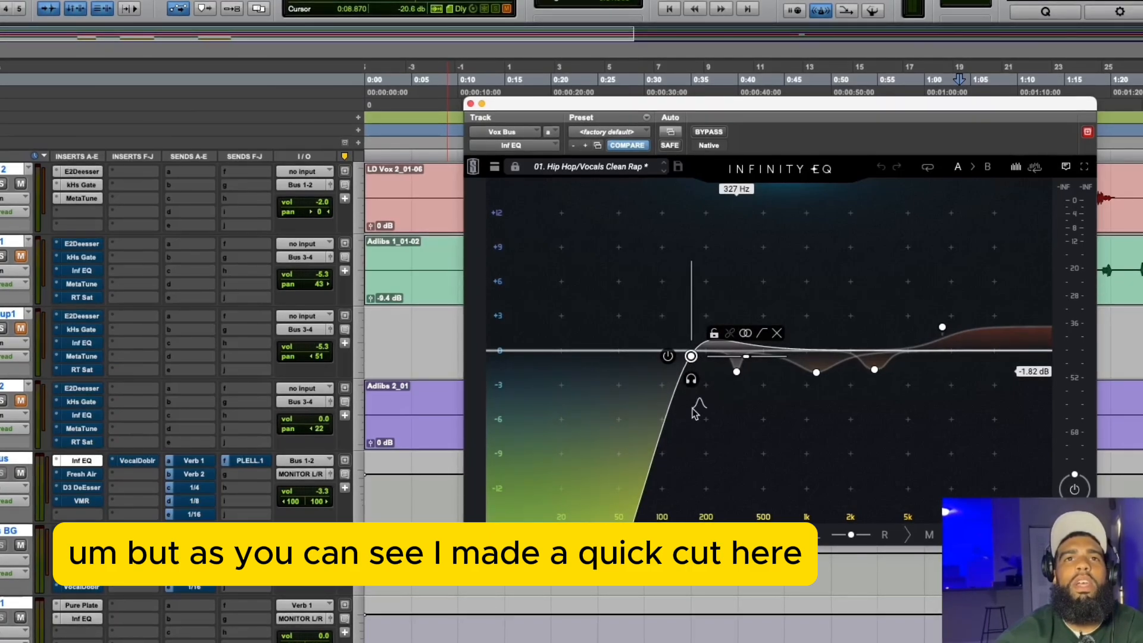
click(669, 357)
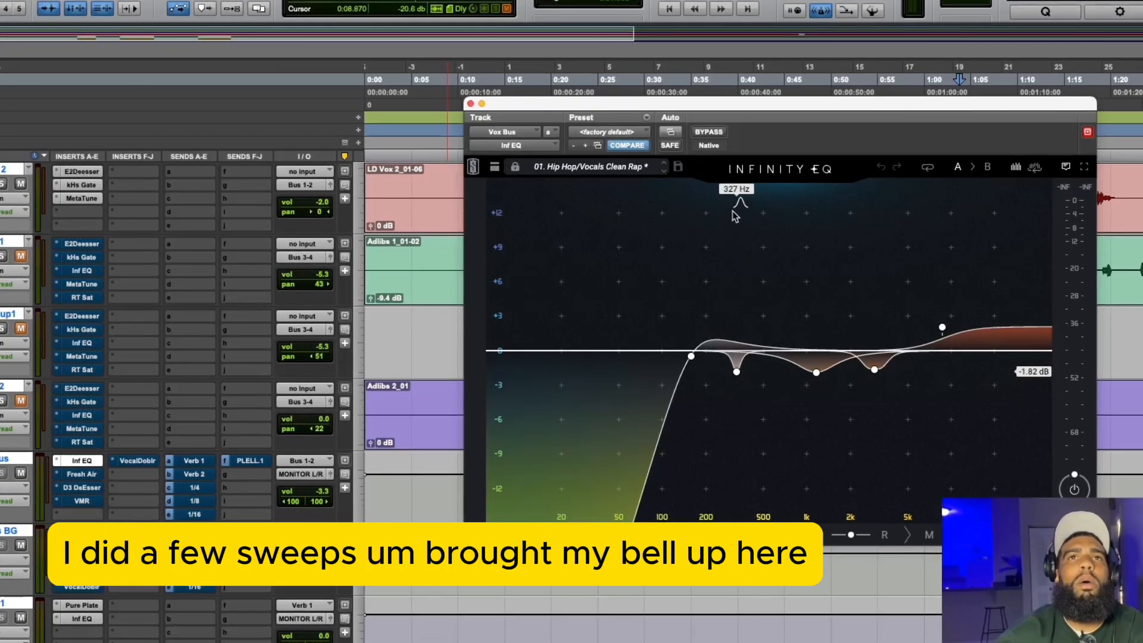
Step: Deepen the Vox Bus EQ's 327 Hz cut to -2.43 dB, widen its bell and audition the vocal
mouse_move(738, 366)
mouse_down()
mouse_move(723, 228)
mouse_move(723, 258)
mouse_move(735, 229)
mouse_move(736, 383)
mouse_move(737, 360)
mouse_up()
key(space)
key(space)
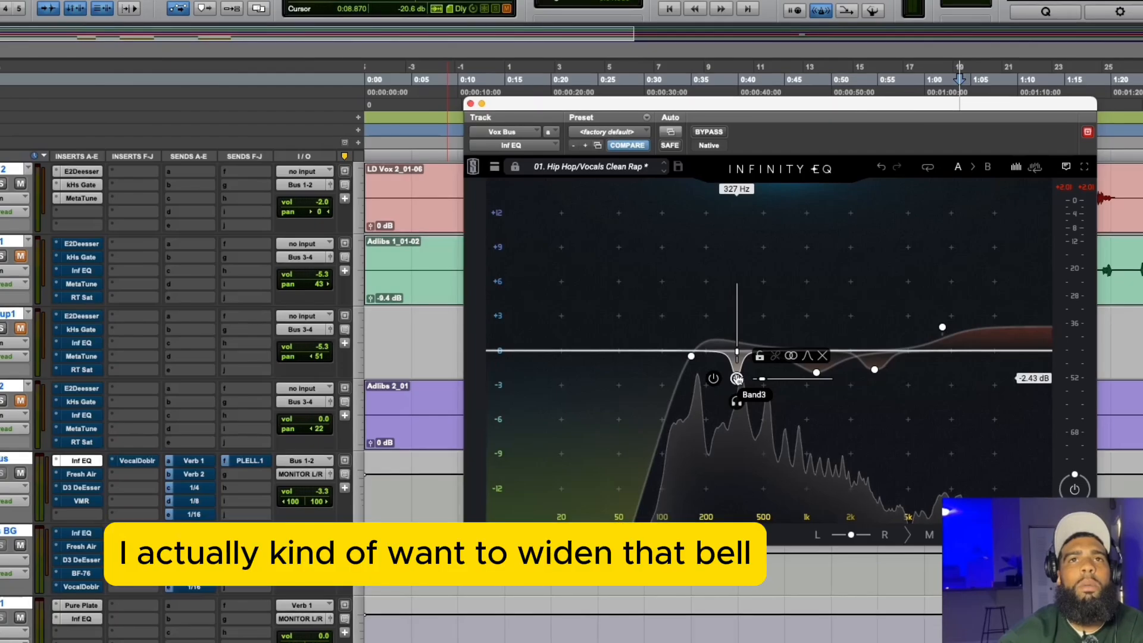
drag(755, 376, 774, 379)
key(space)
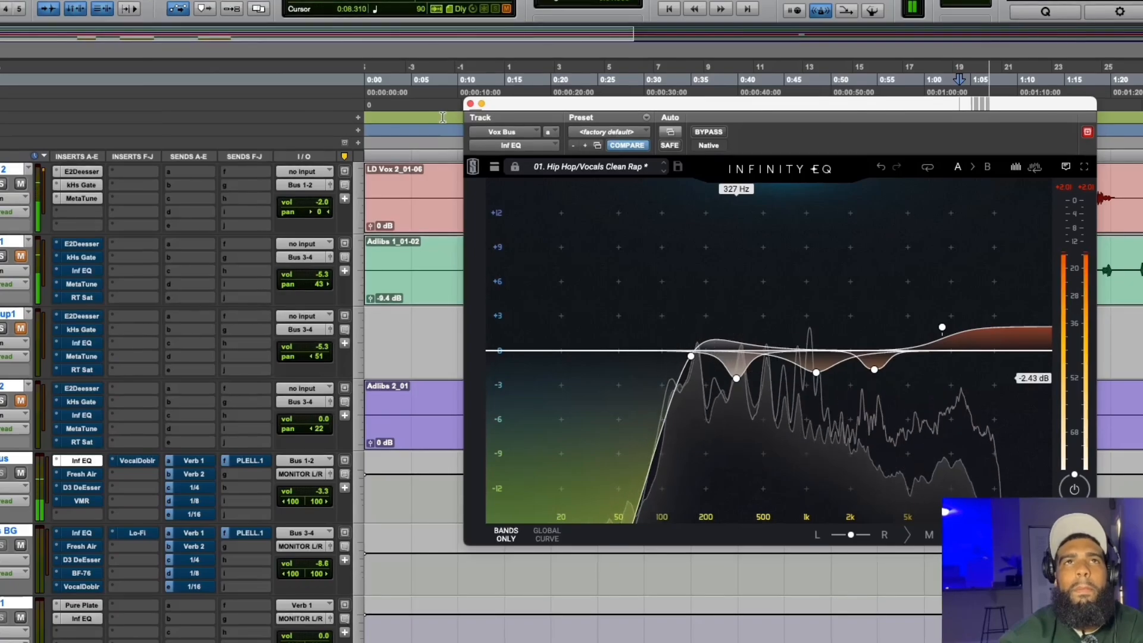
click(470, 104)
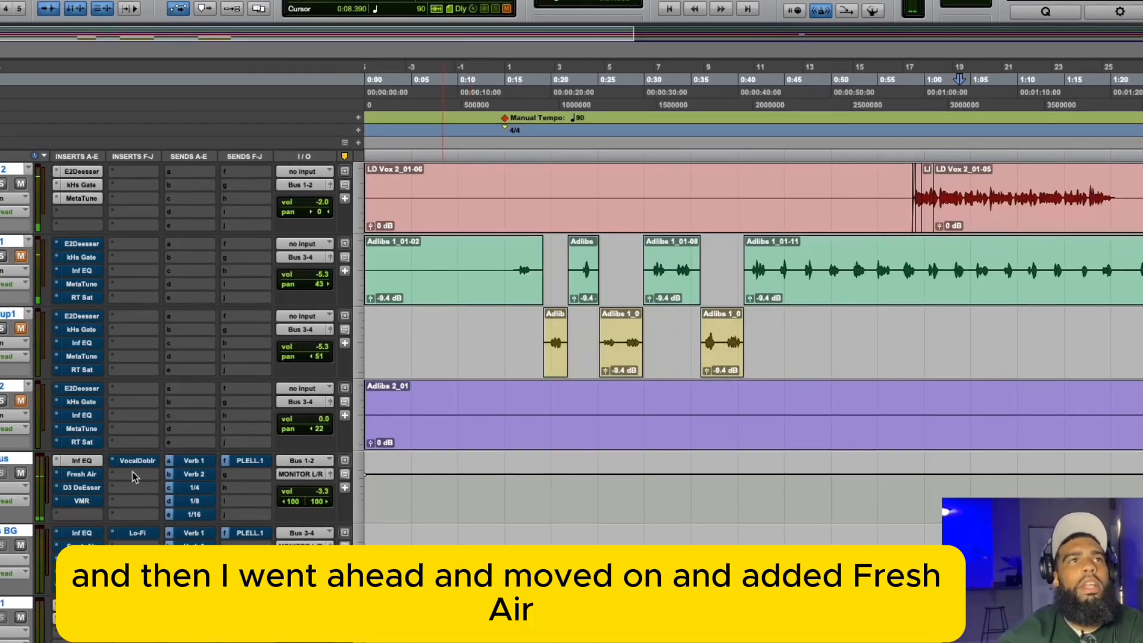
Step: Enable Fresh Air on the Vox Bus and compare the vocal with it bypassed and active
click(88, 476)
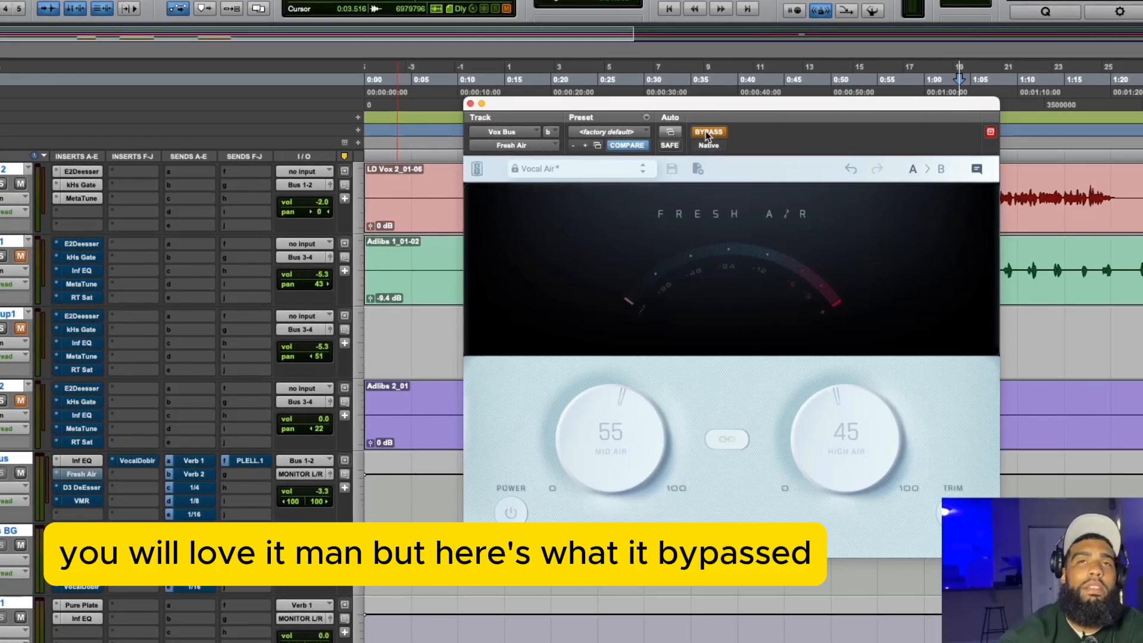
key(space)
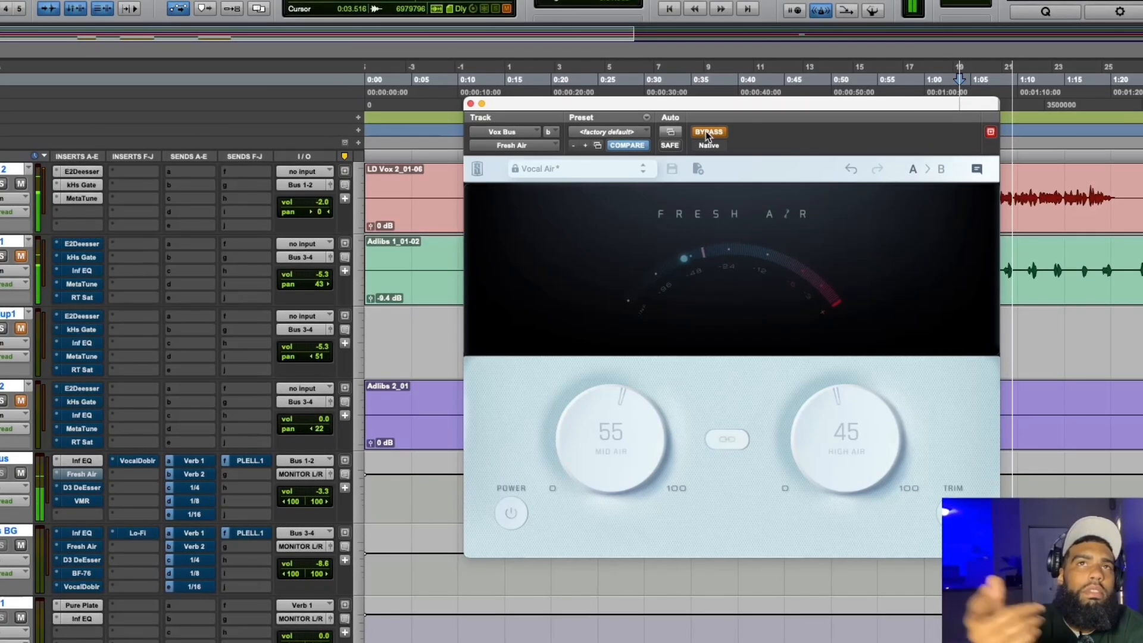
key(space)
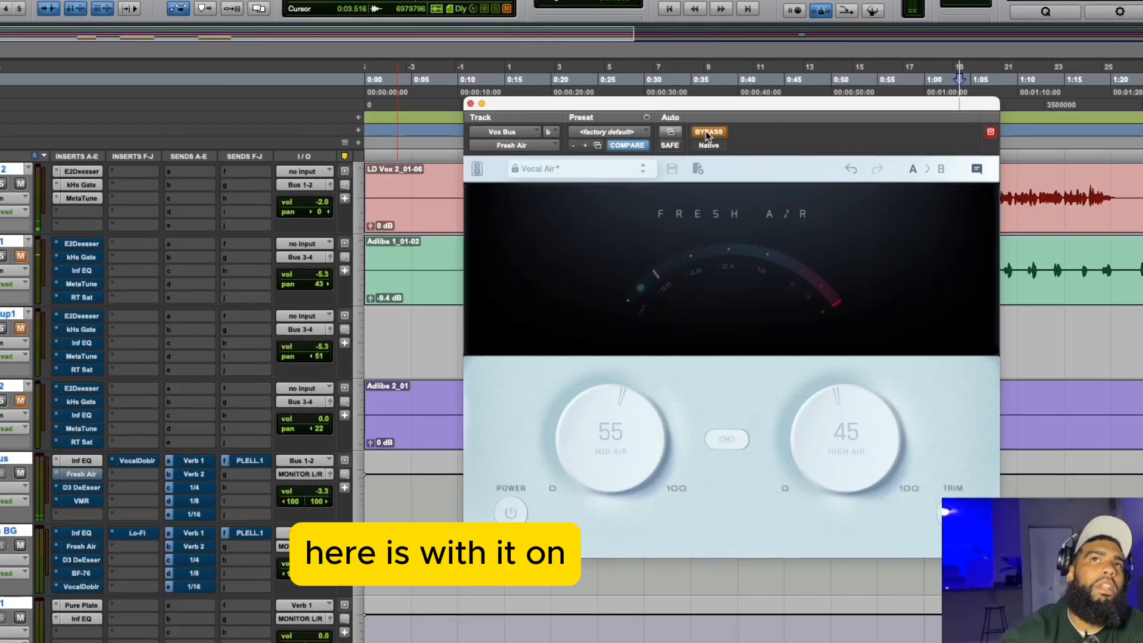
click(706, 132)
key(space)
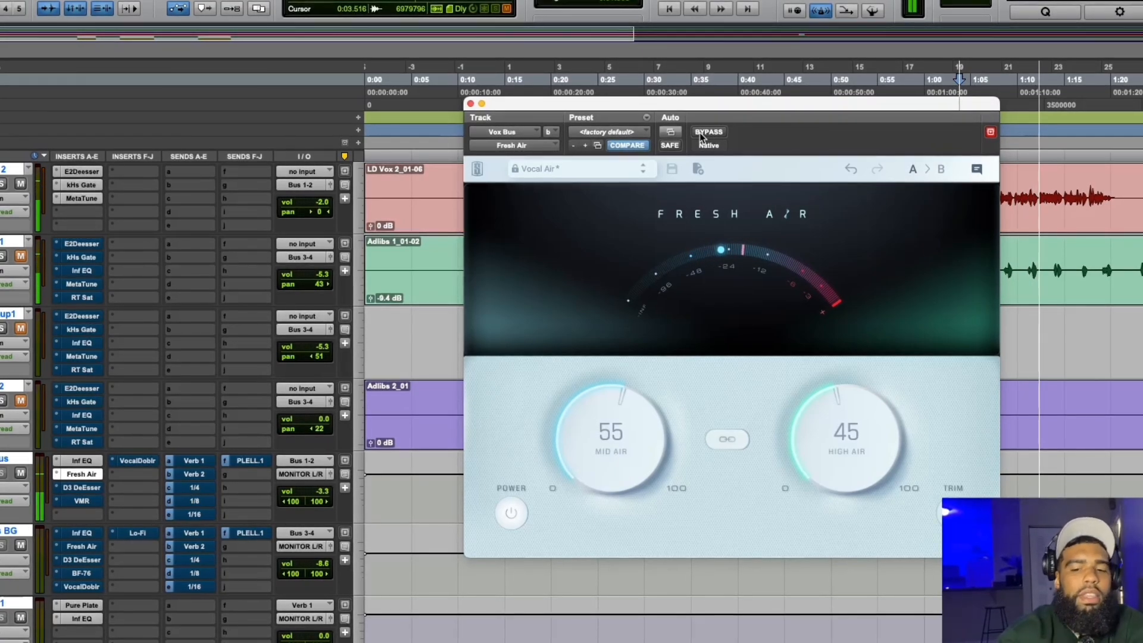
key(space)
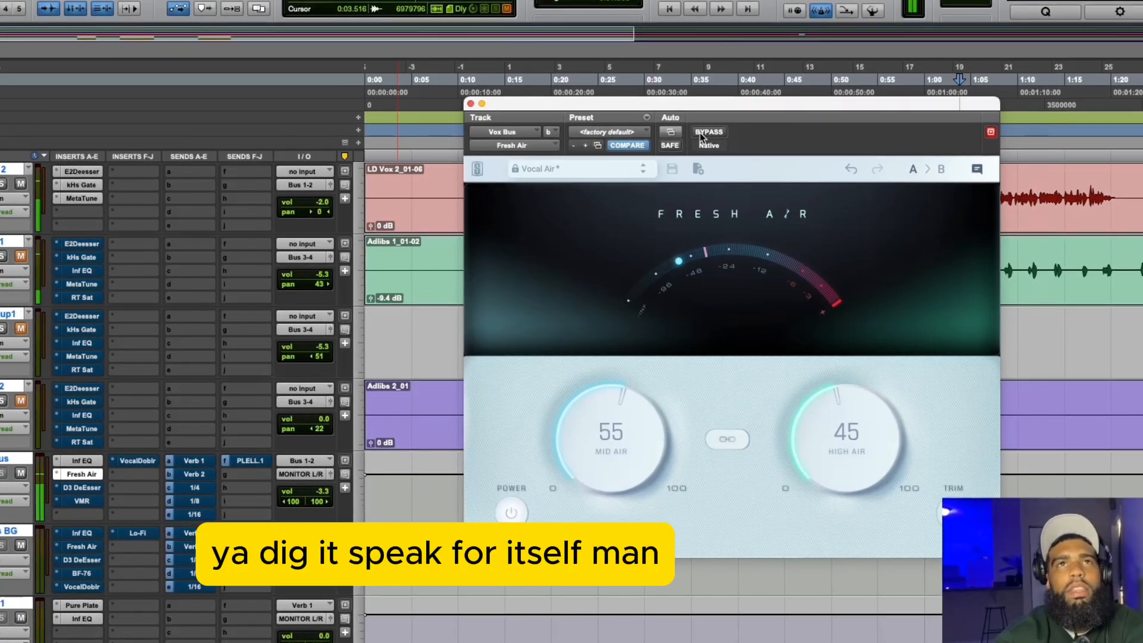
Step: Enable the D3 DeEsser on the Vox Bus and audition the de-essed vocal
click(68, 488)
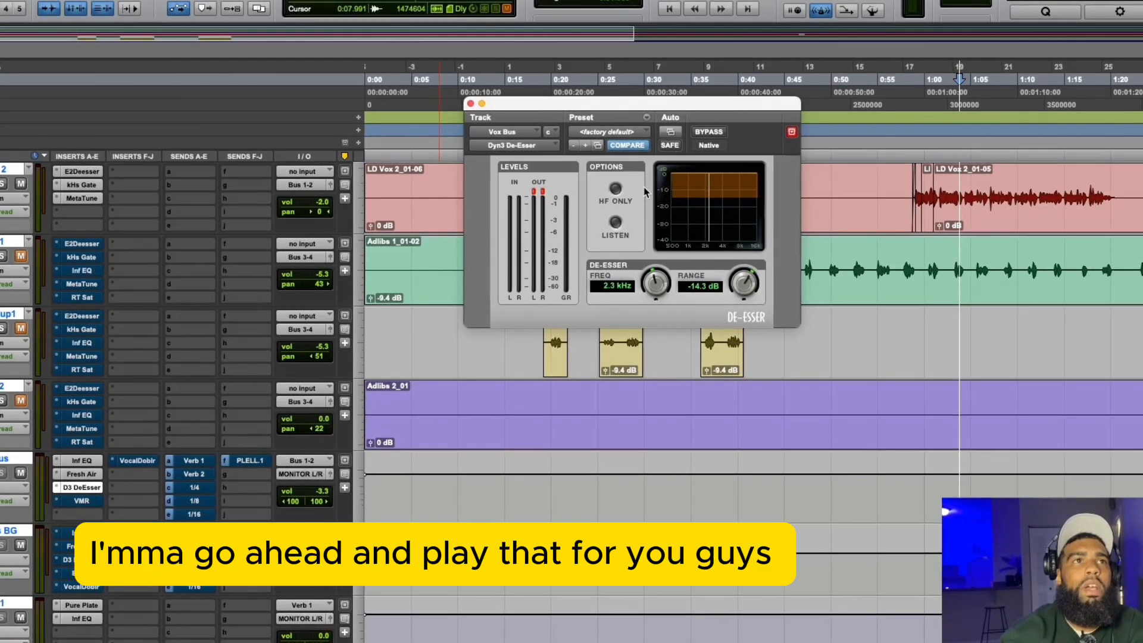
key(space)
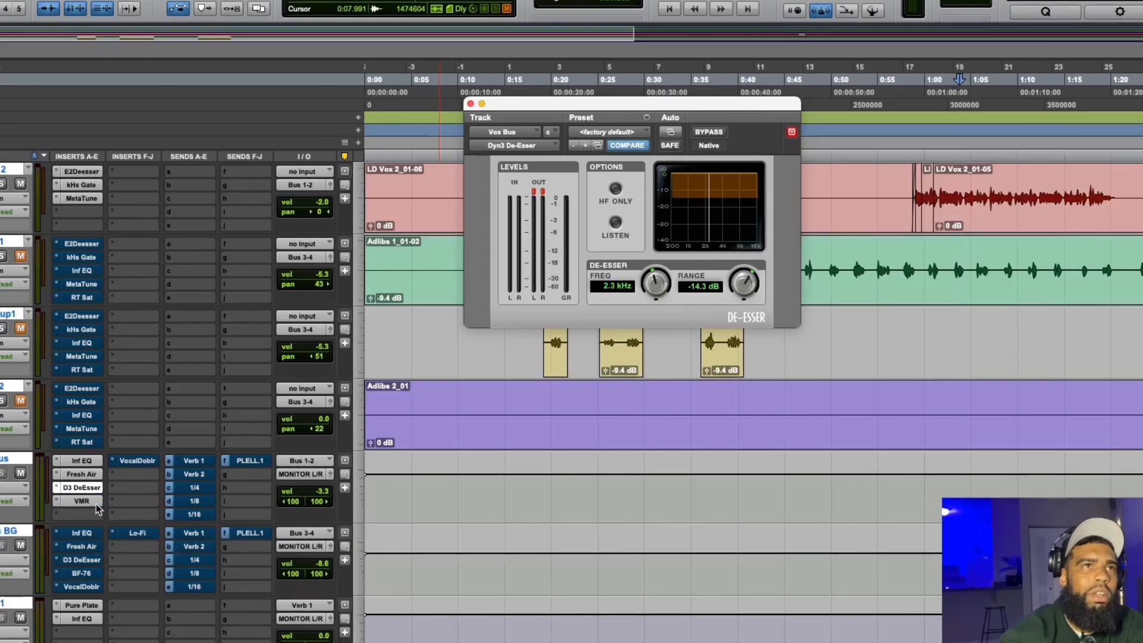
Step: Enable the VMR on the Vox Bus and set its Virtual Mixbuss console model to Brit 4k G
click(96, 504)
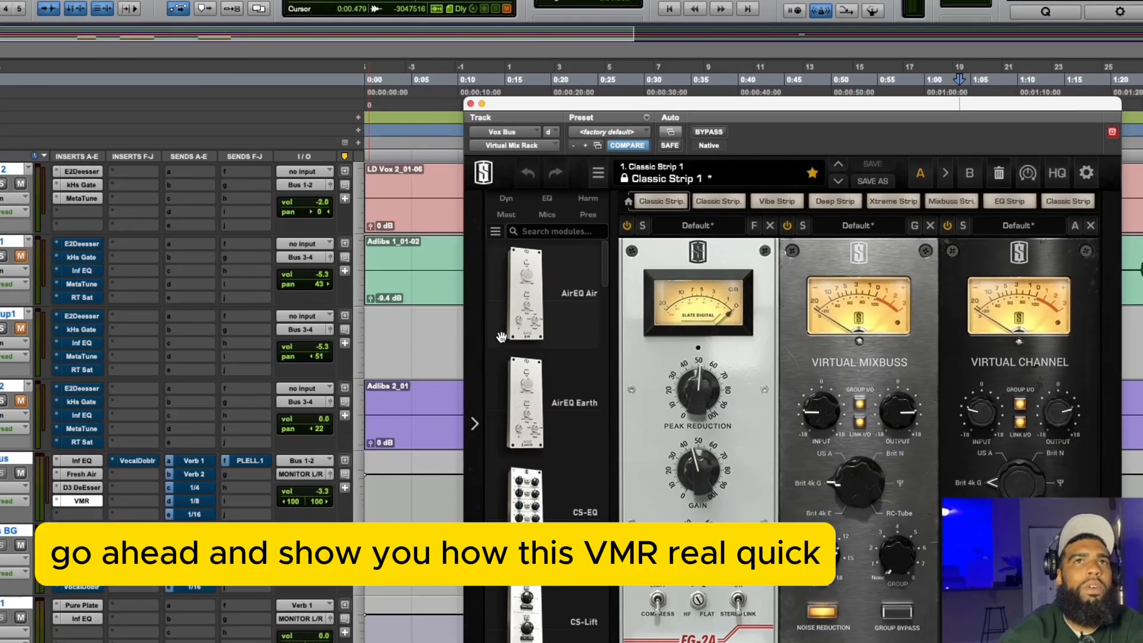
drag(733, 107, 674, 18)
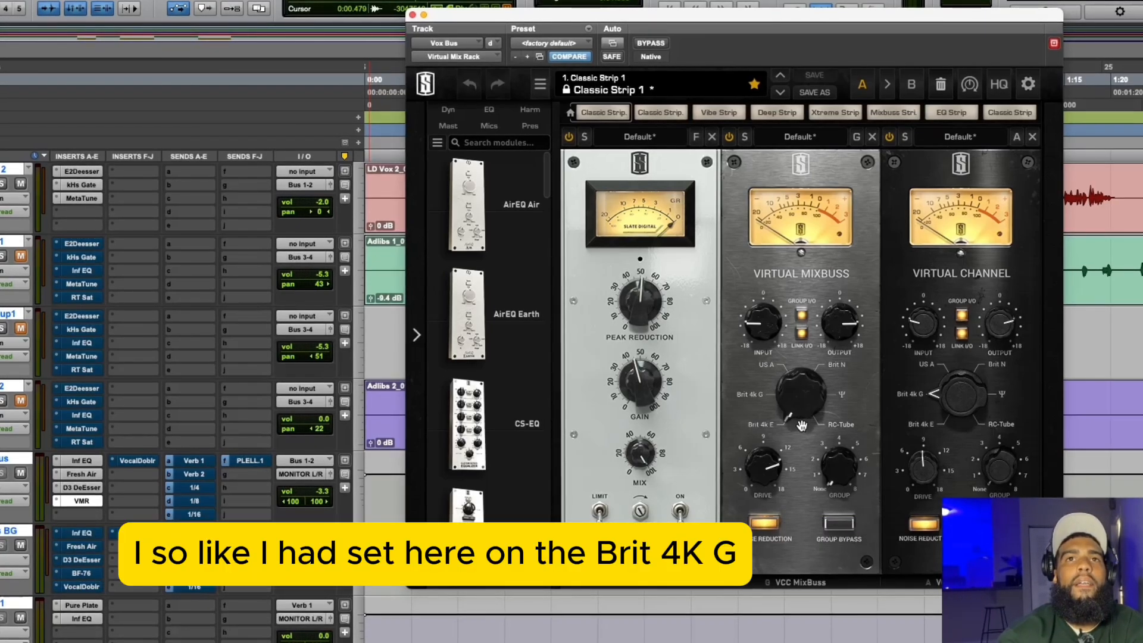
drag(802, 431, 768, 400)
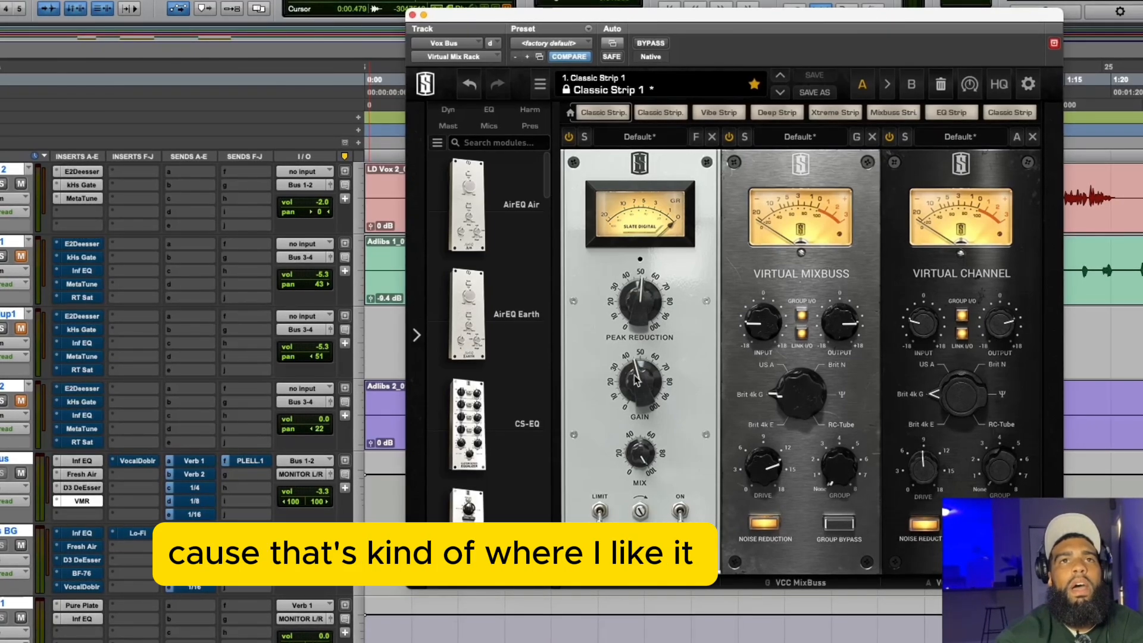
Step: Review the FG-2A gain and peak reduction settings and compare the vocal with the VMR bypassed and active
mouse_move(639, 377)
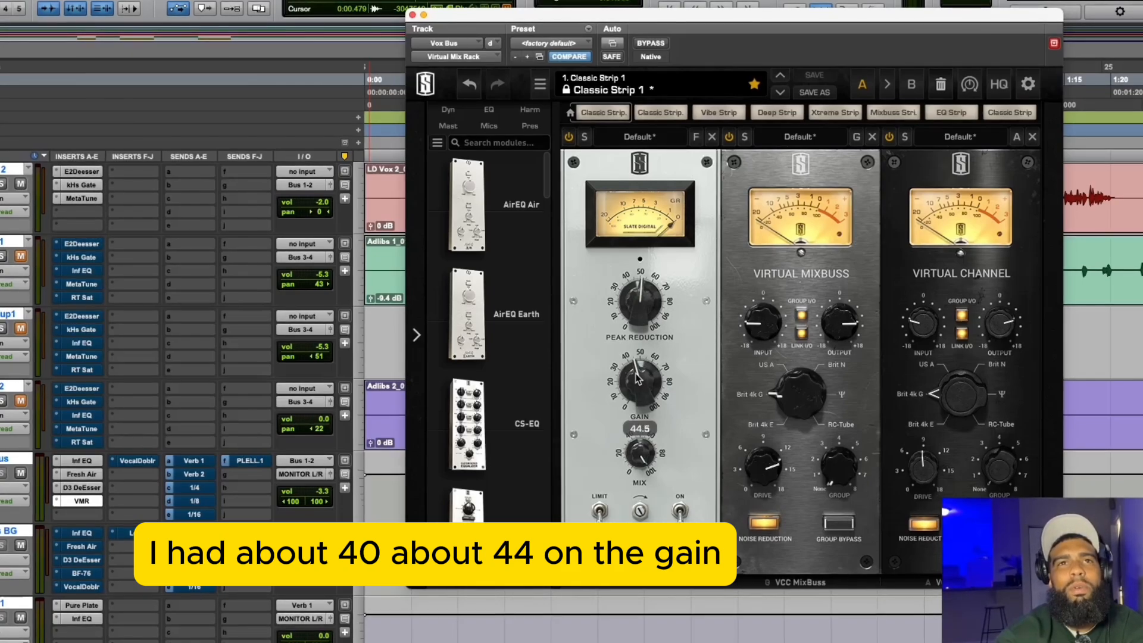
mouse_move(633, 326)
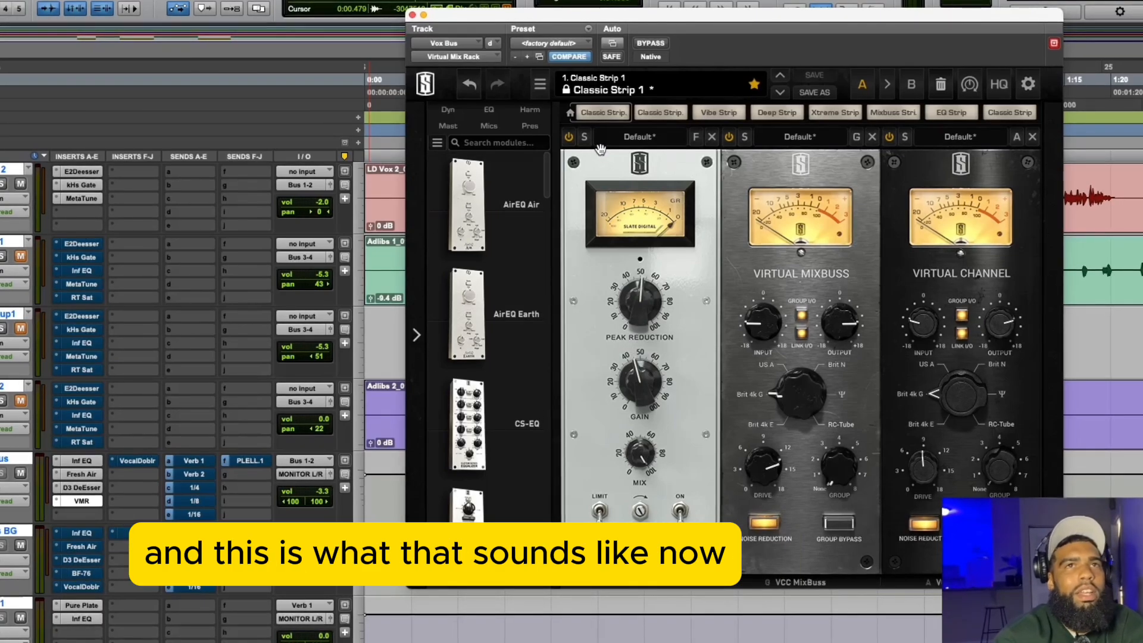
click(646, 45)
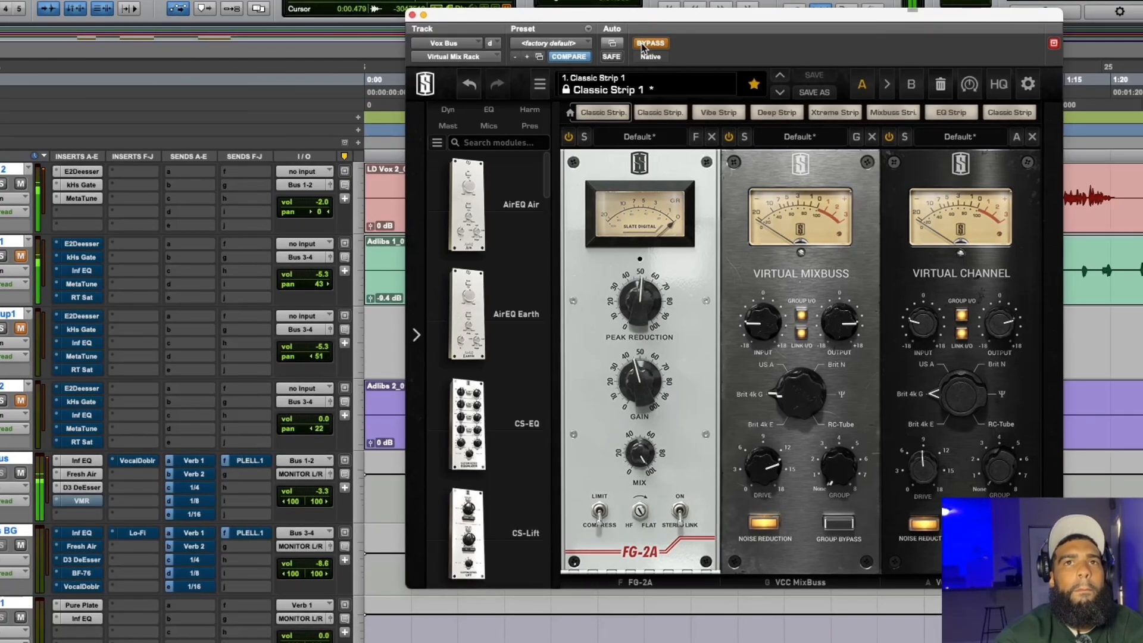
click(646, 46)
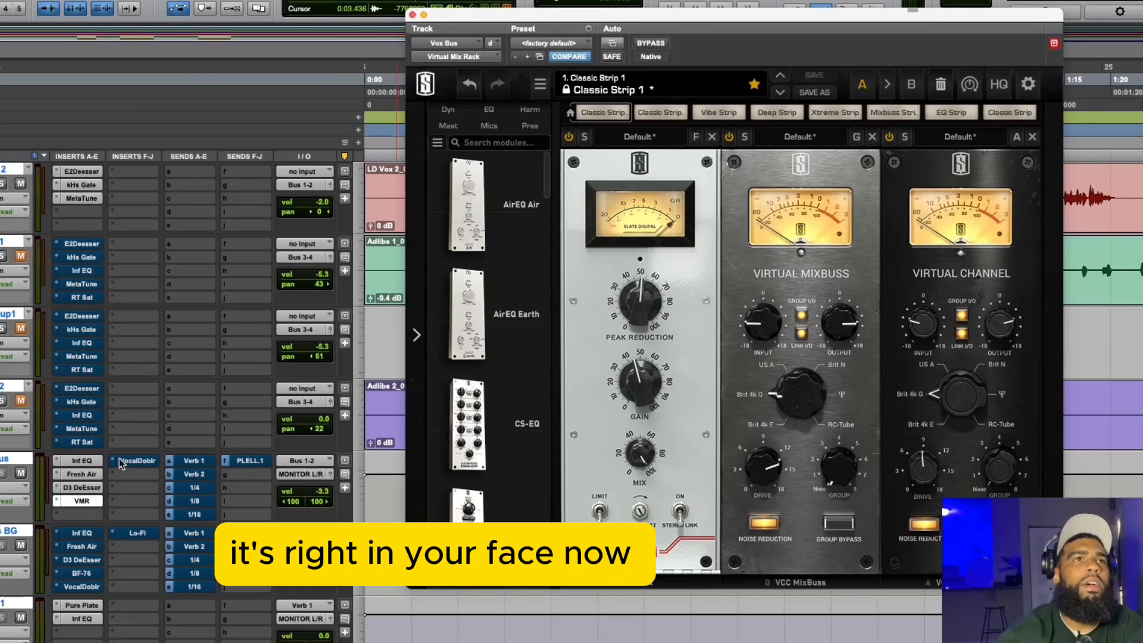
Step: Move the Vocal Doubler to the Vox Bus insert slot below VMR, enable it and compare the vocal with it bypassed and active
drag(65, 515, 67, 518)
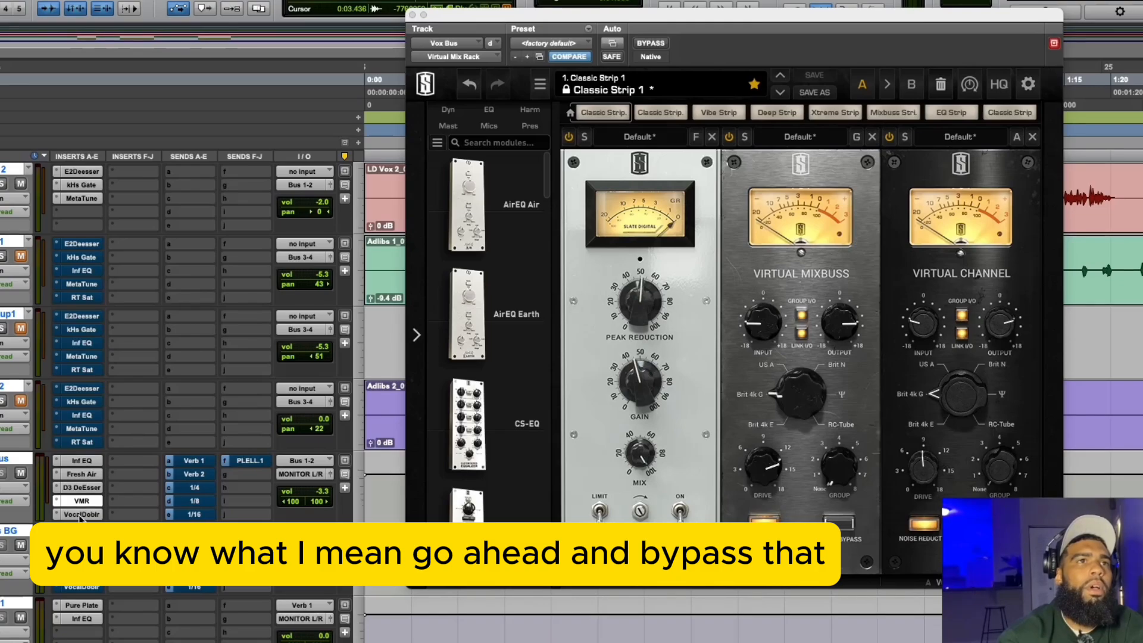
click(81, 514)
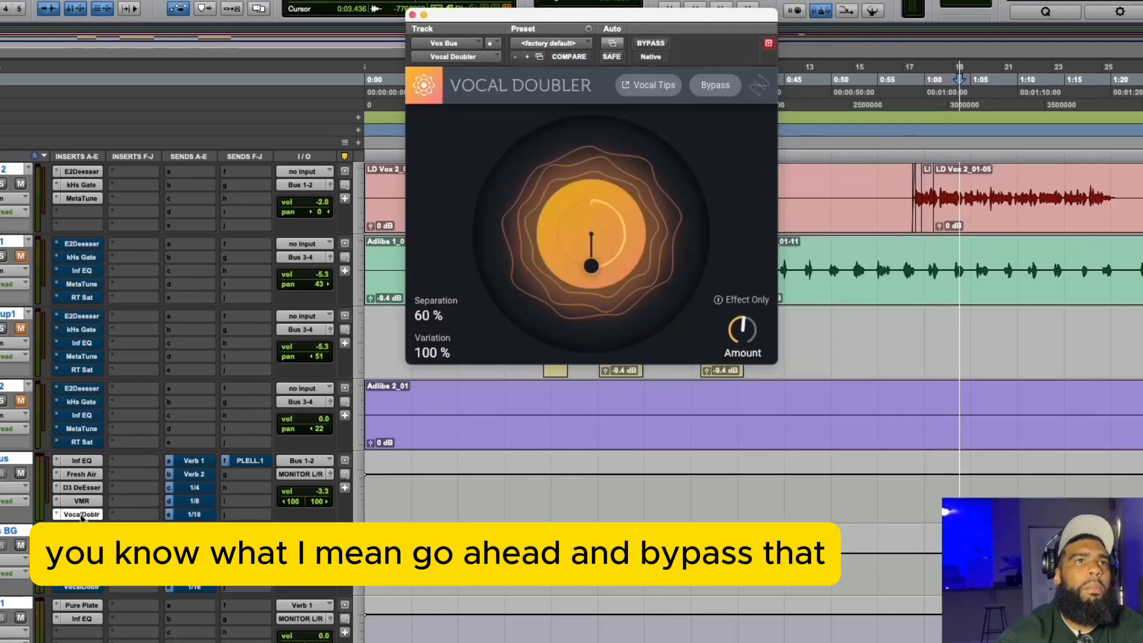
click(651, 43)
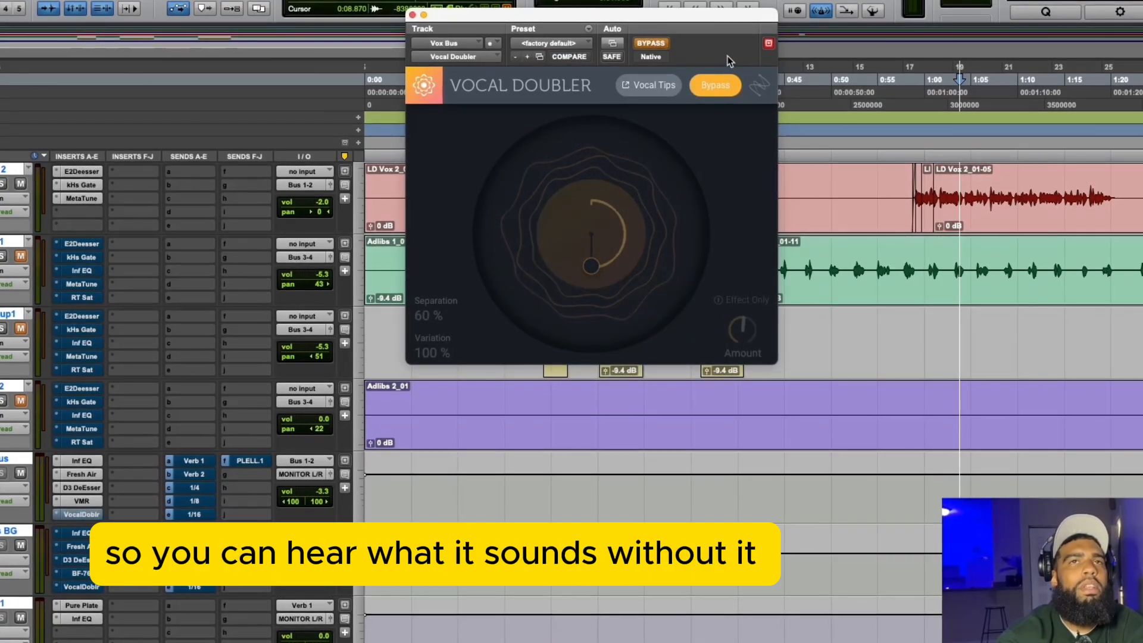
key(space)
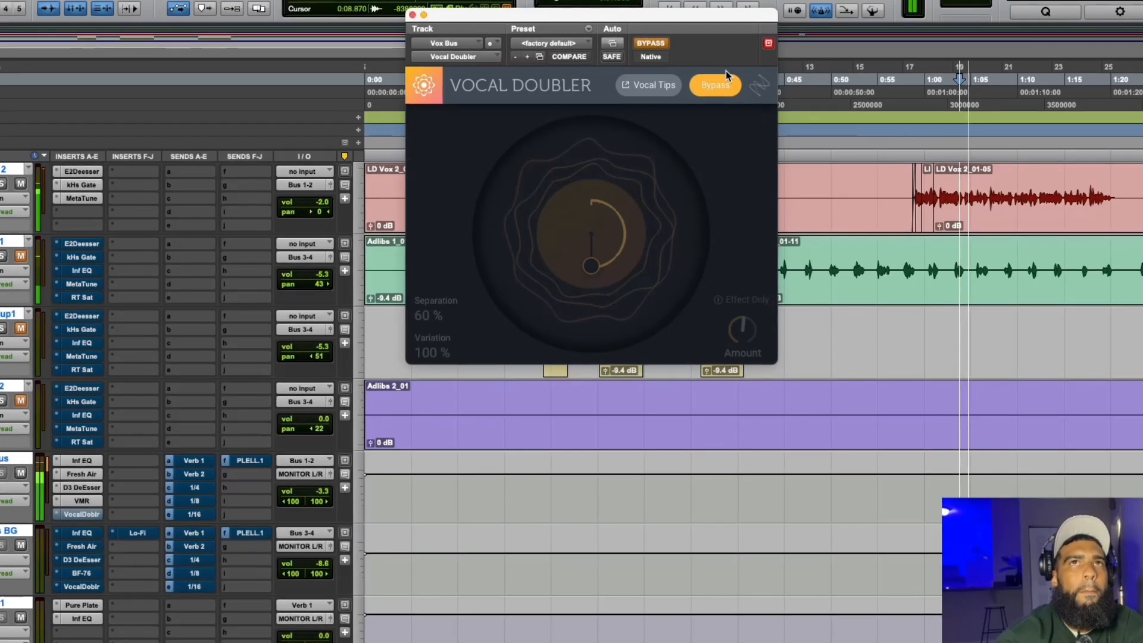
key(space)
click(650, 43)
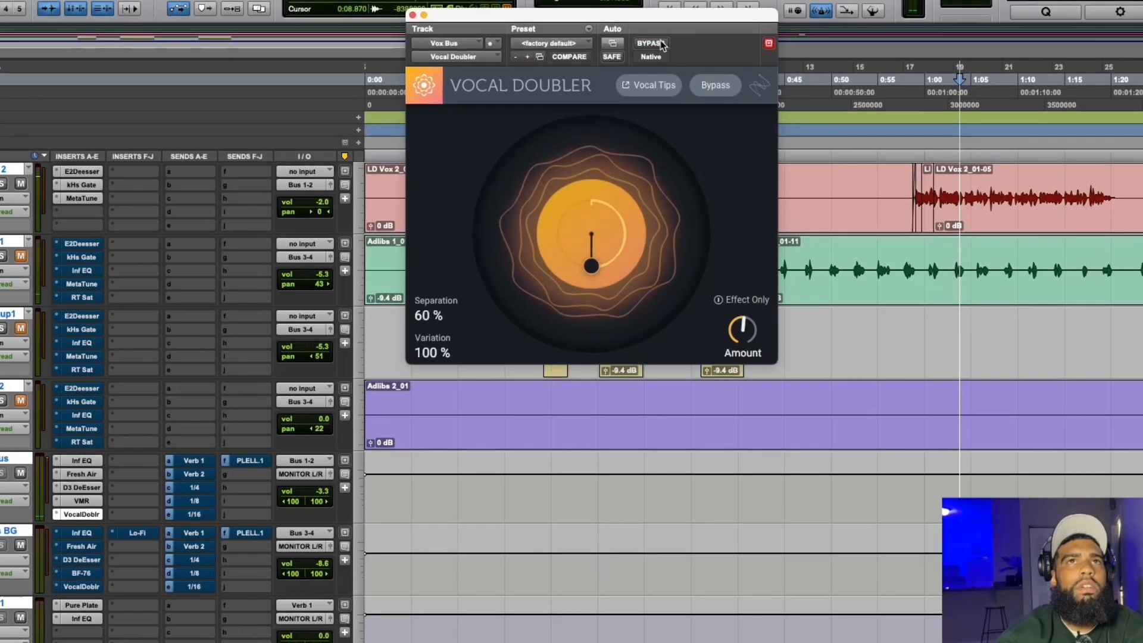
key(space)
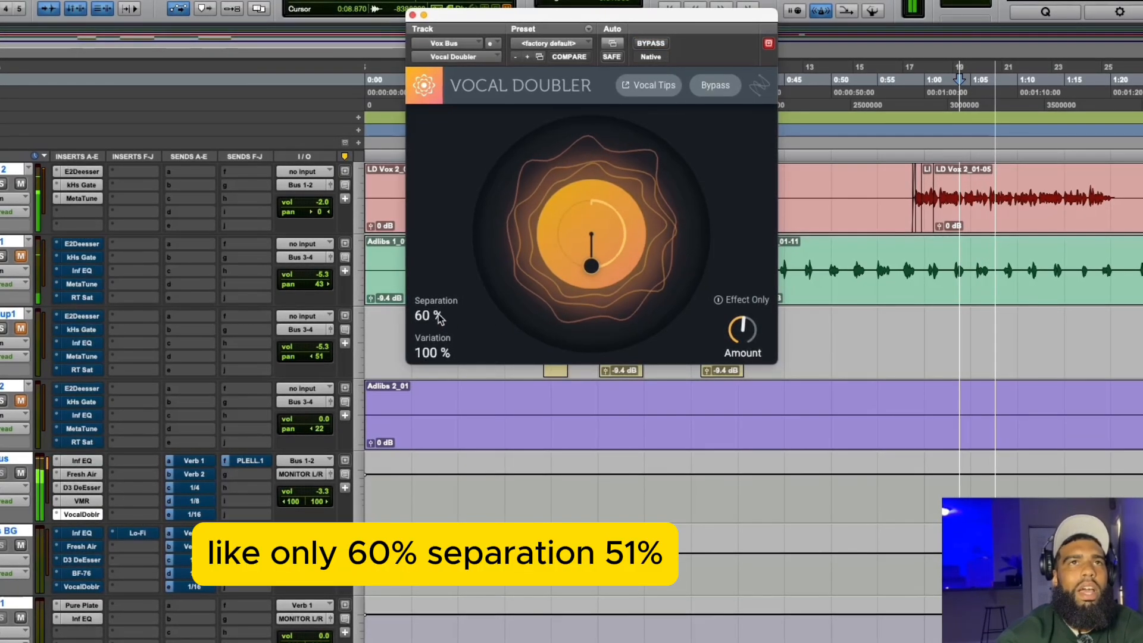
Step: Raise the Vocal Doubler's Amount slightly while listening to the vocal, and close the plug-in
mouse_move(762, 342)
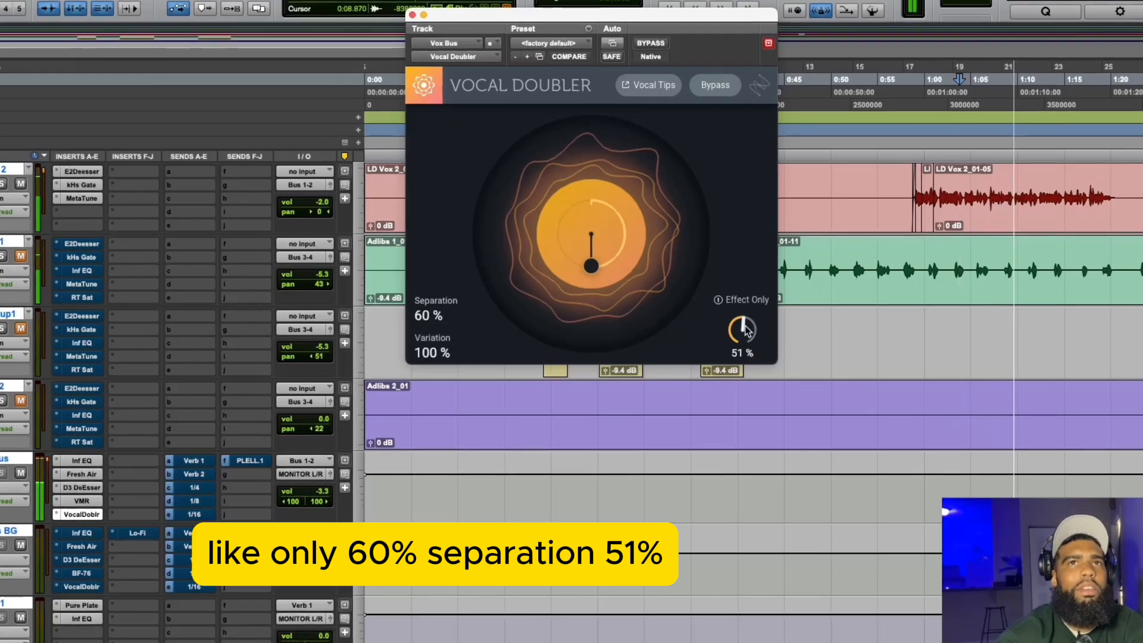
drag(748, 331, 749, 326)
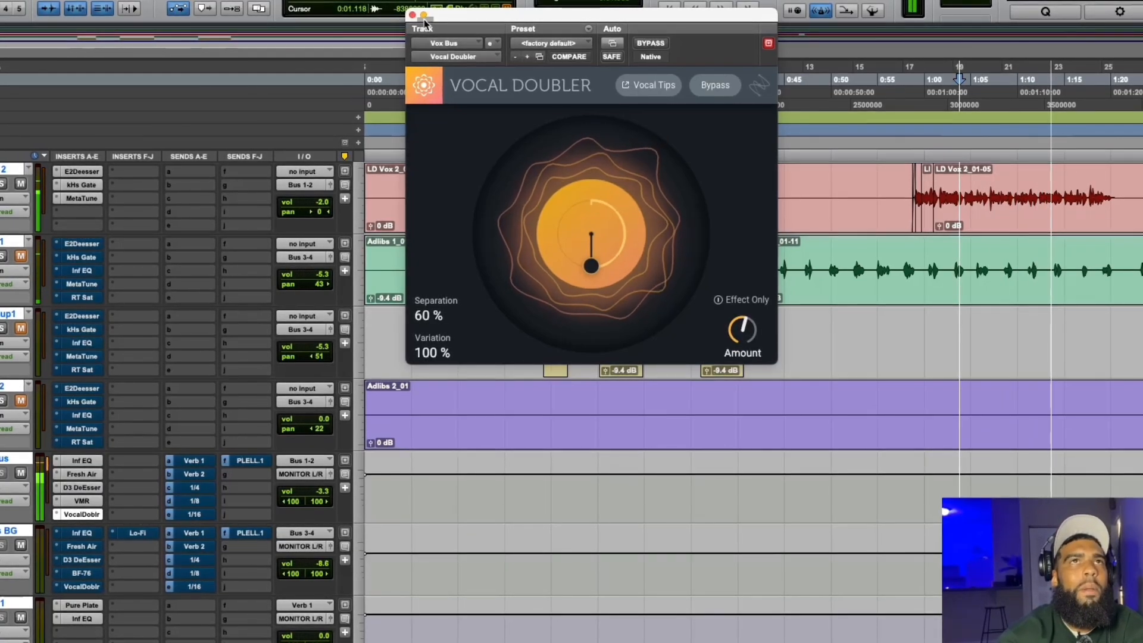
key(space)
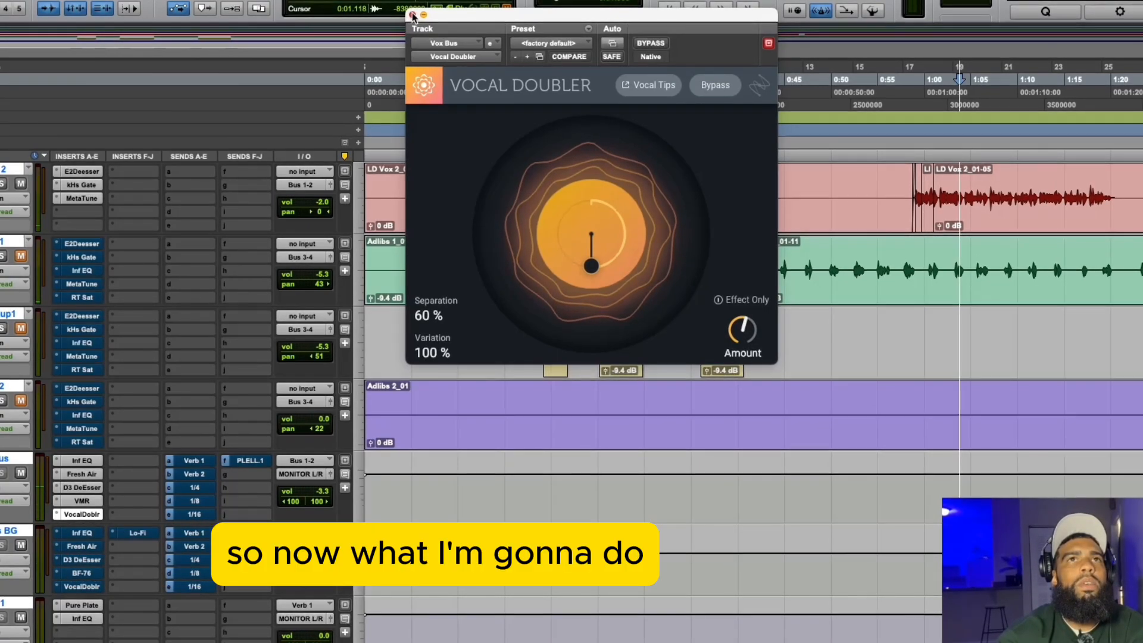
click(413, 15)
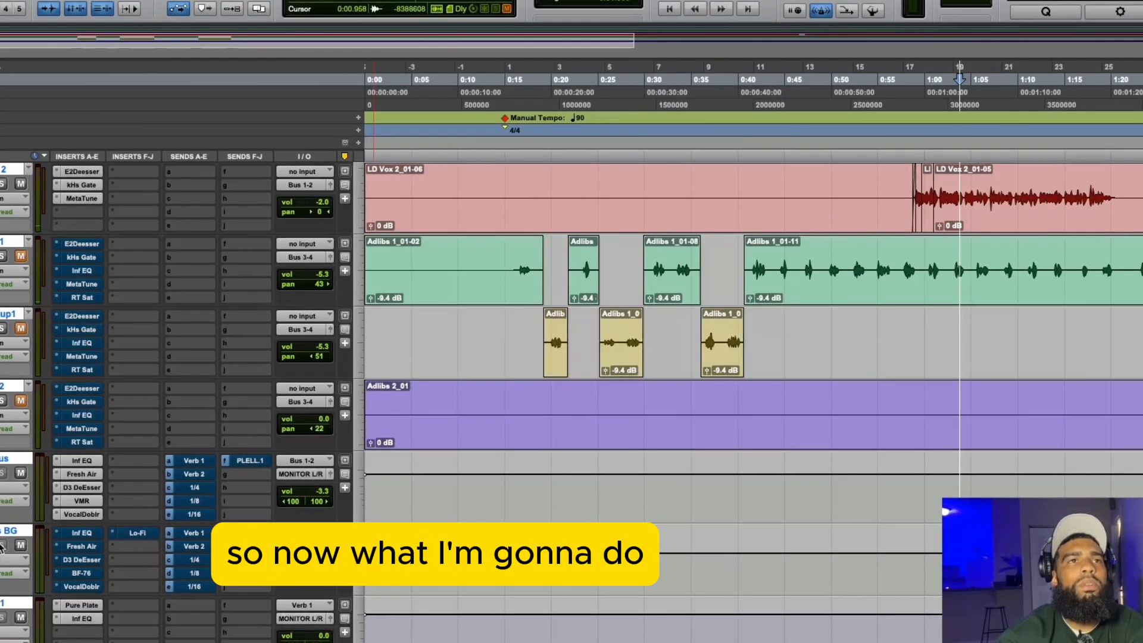
Step: Open the Vox Bus send to Verb 1 and review the Pure Plate reverb settings on the Verb 1 track
click(190, 462)
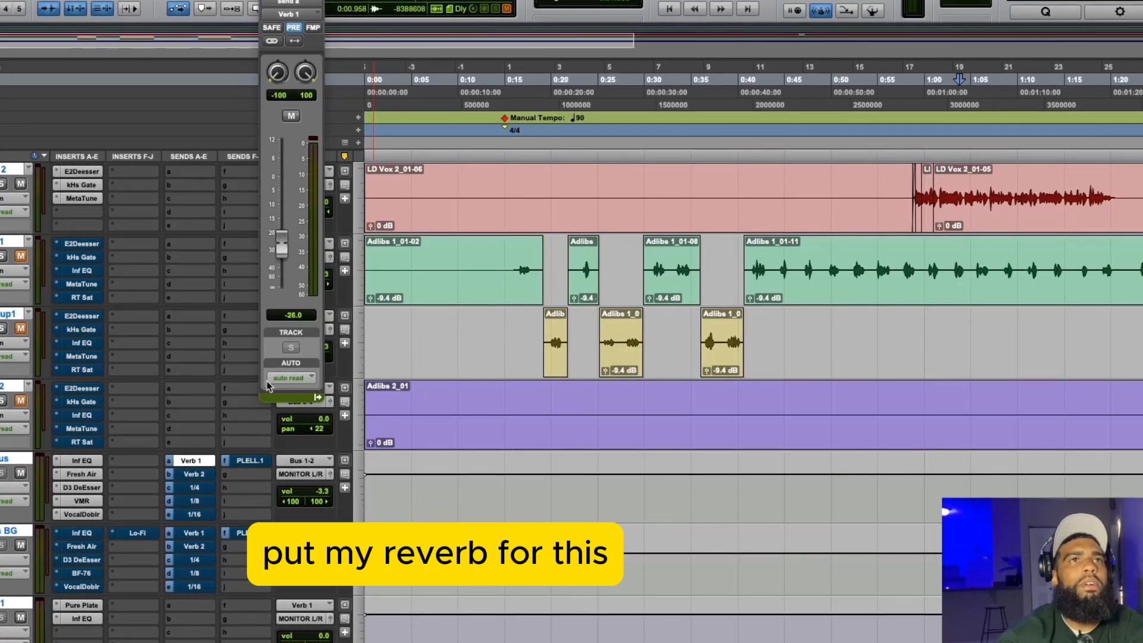
scroll(80, 455, down, 5)
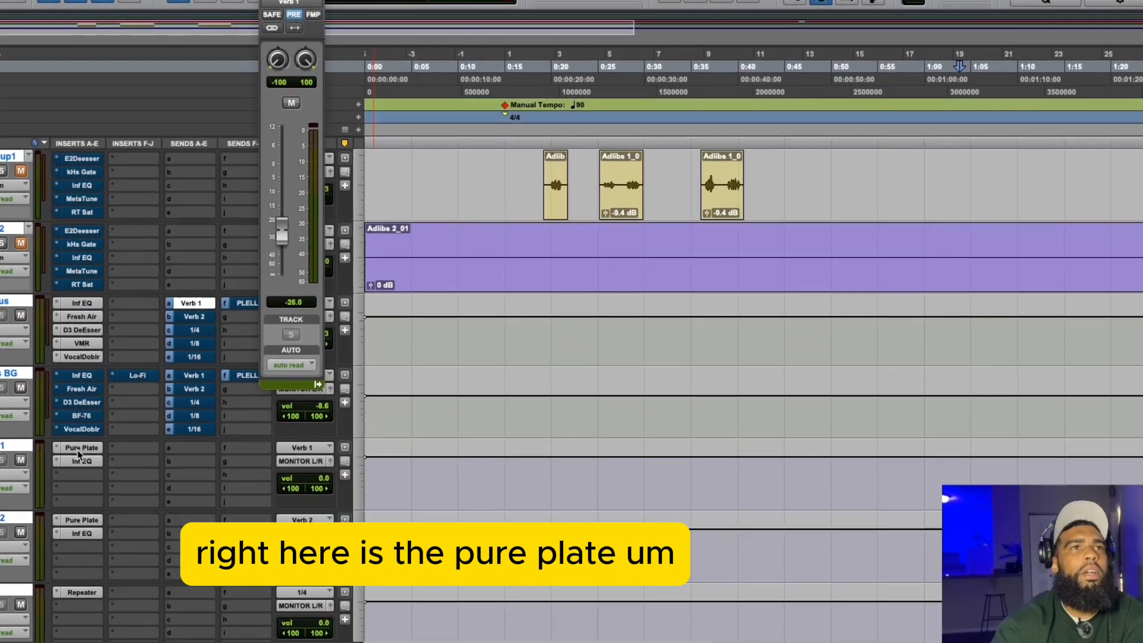
click(80, 449)
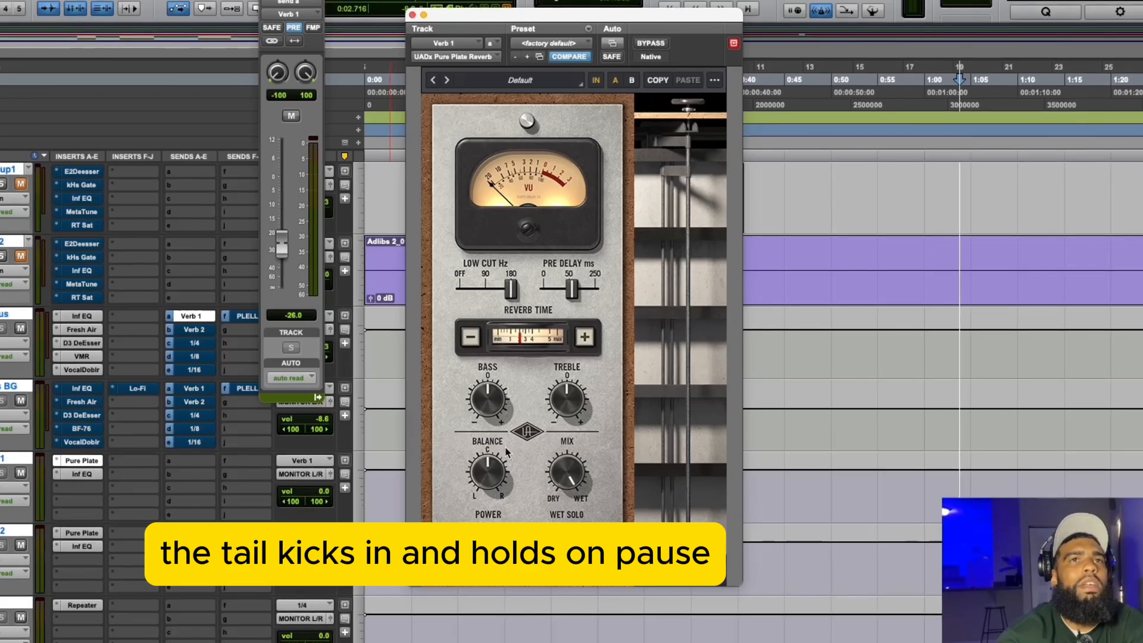
Step: Lower the 5.00 kHz boost in the Infinity EQ on the Verb 1 track to about +3.18 dB
click(82, 472)
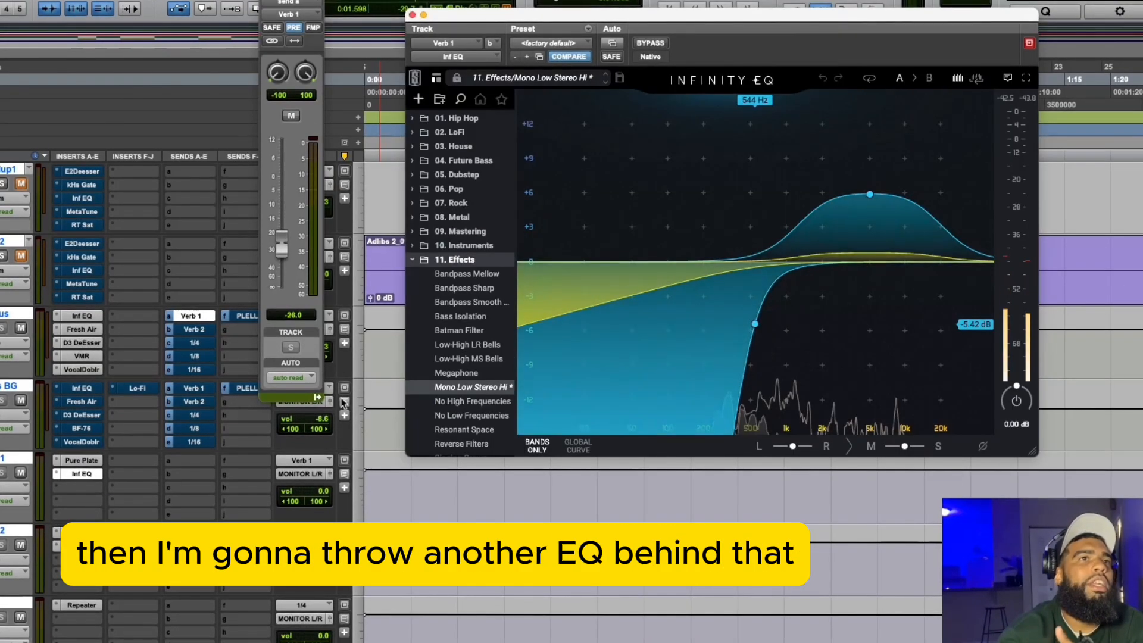
mouse_move(749, 323)
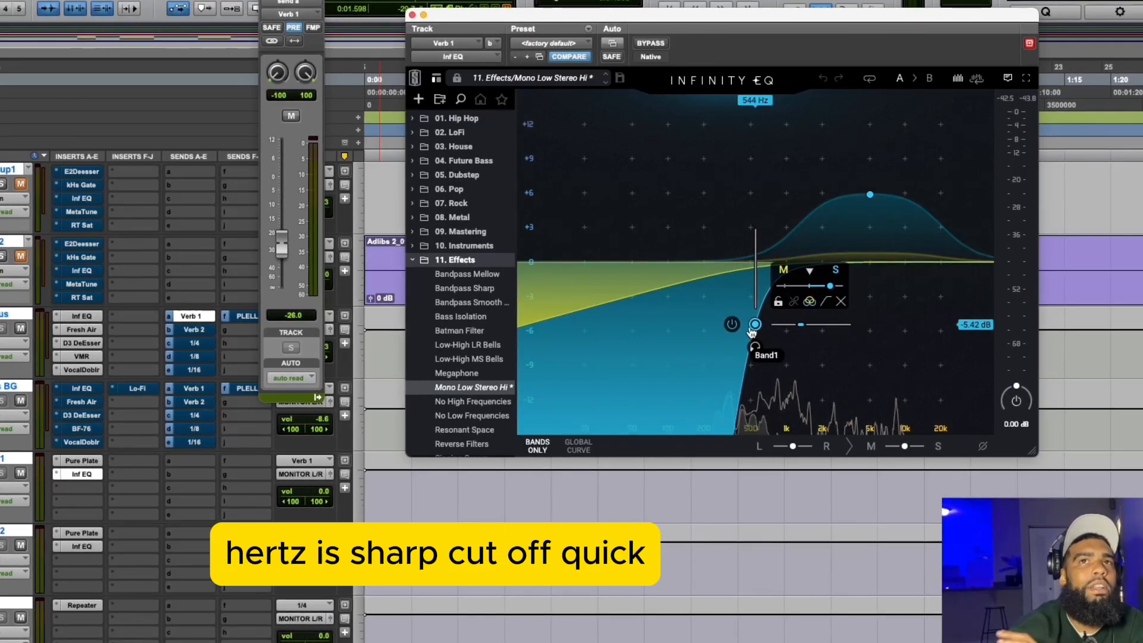
mouse_move(875, 211)
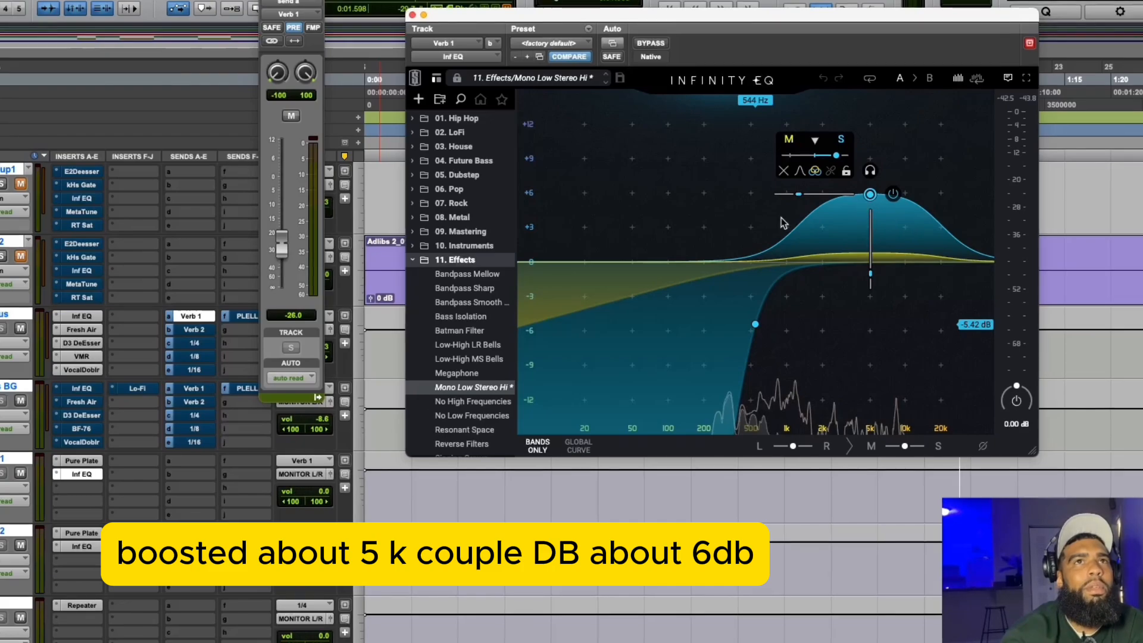
drag(870, 194, 870, 227)
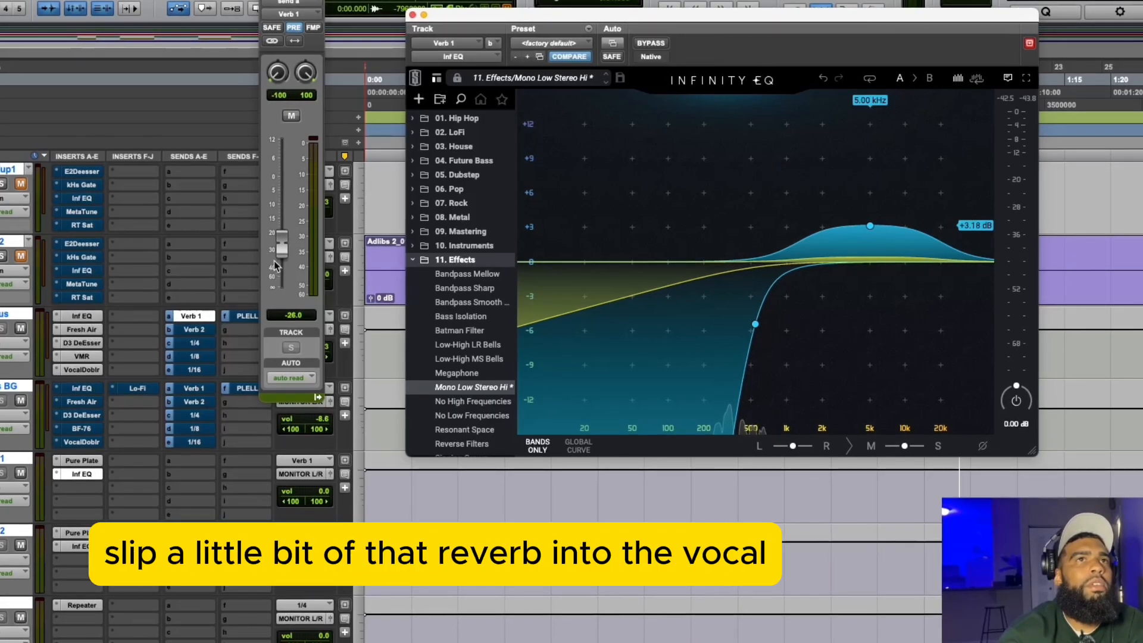
Step: Raise the Vox Bus send to Verb 1 to about -19.8 dB while auditioning the vocal against the beat
drag(279, 265, 281, 260)
key(space)
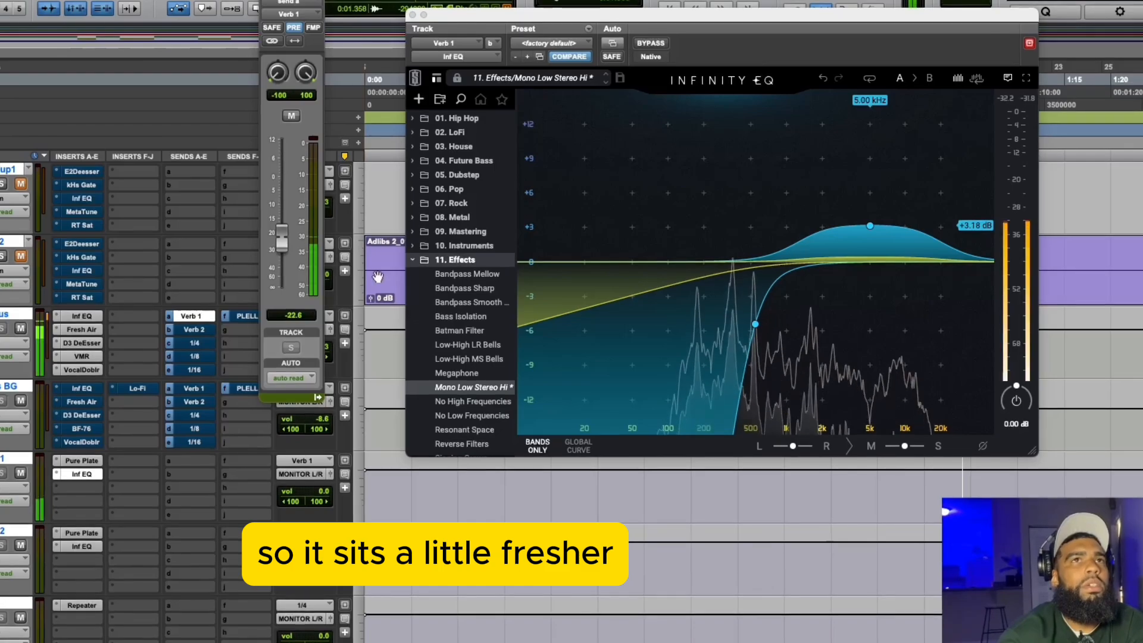
scroll(378, 277, up, 3)
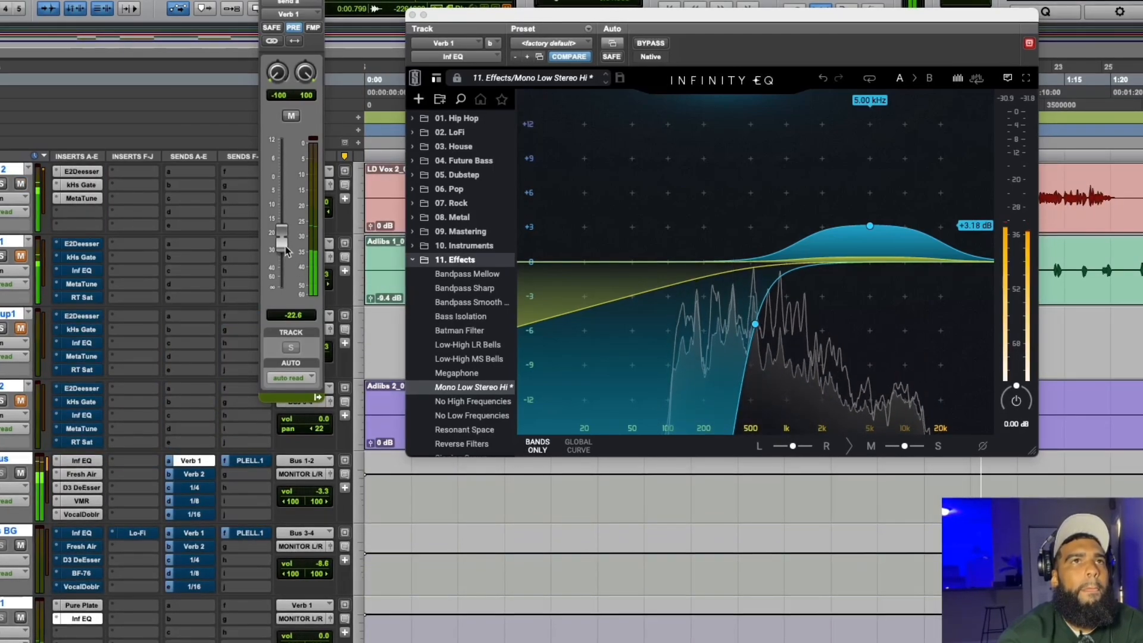
drag(281, 238, 284, 267)
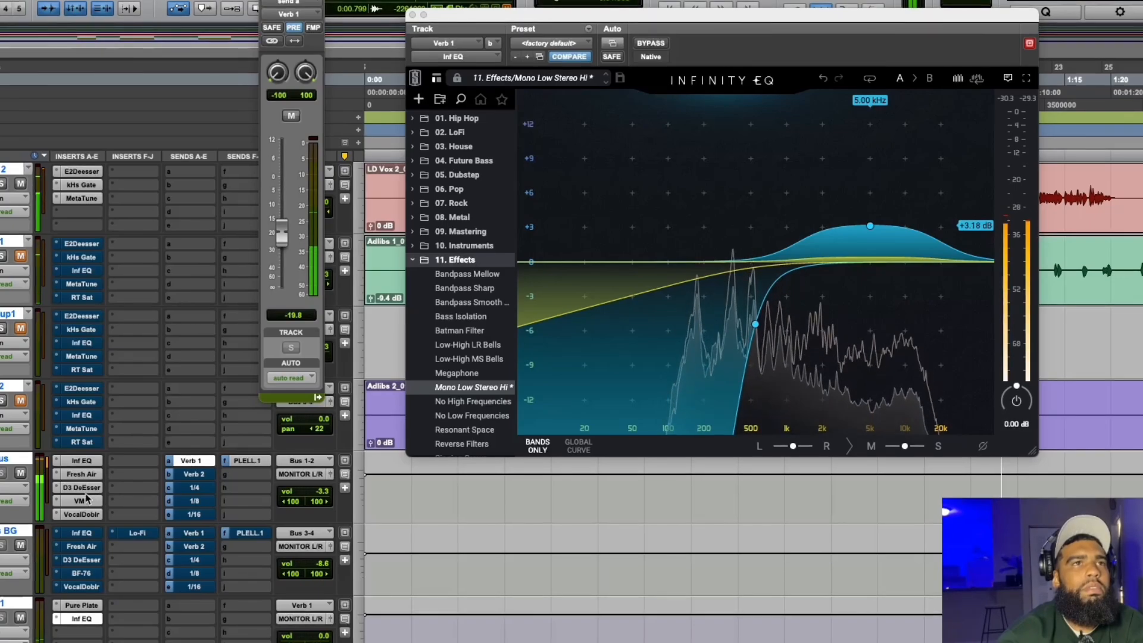
scroll(42, 375, up, 3)
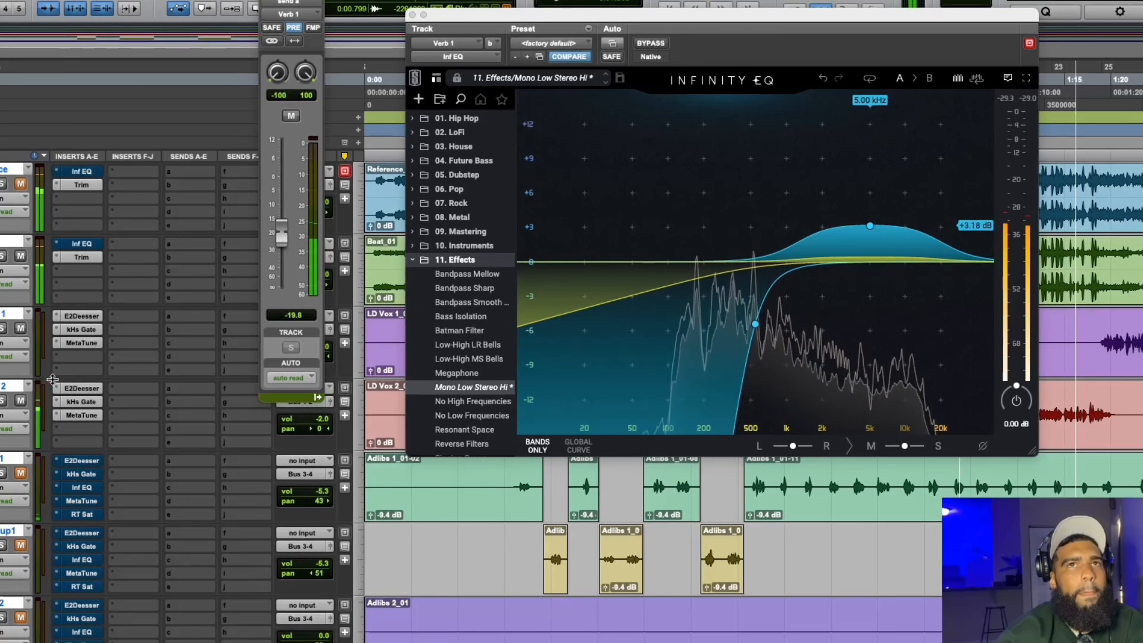
scroll(58, 408, down, 3)
scroll(57, 408, down, 1)
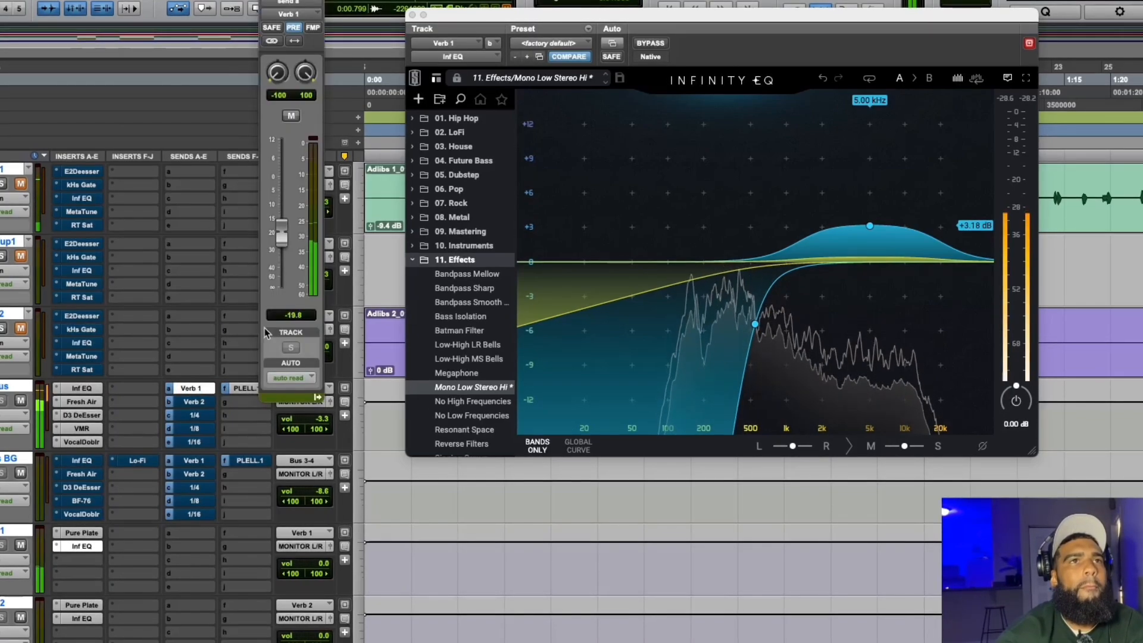
key(space)
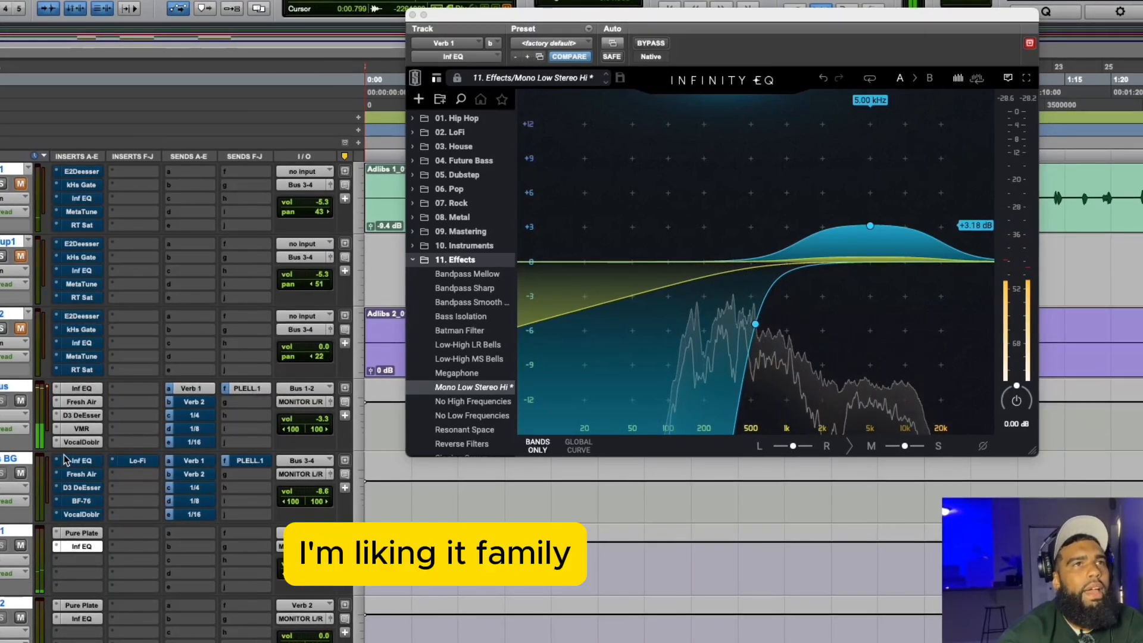
Step: Unmute the Vox Bus 1/4 delay send and set its level to about -16.6 dB while listening to the mix
click(192, 415)
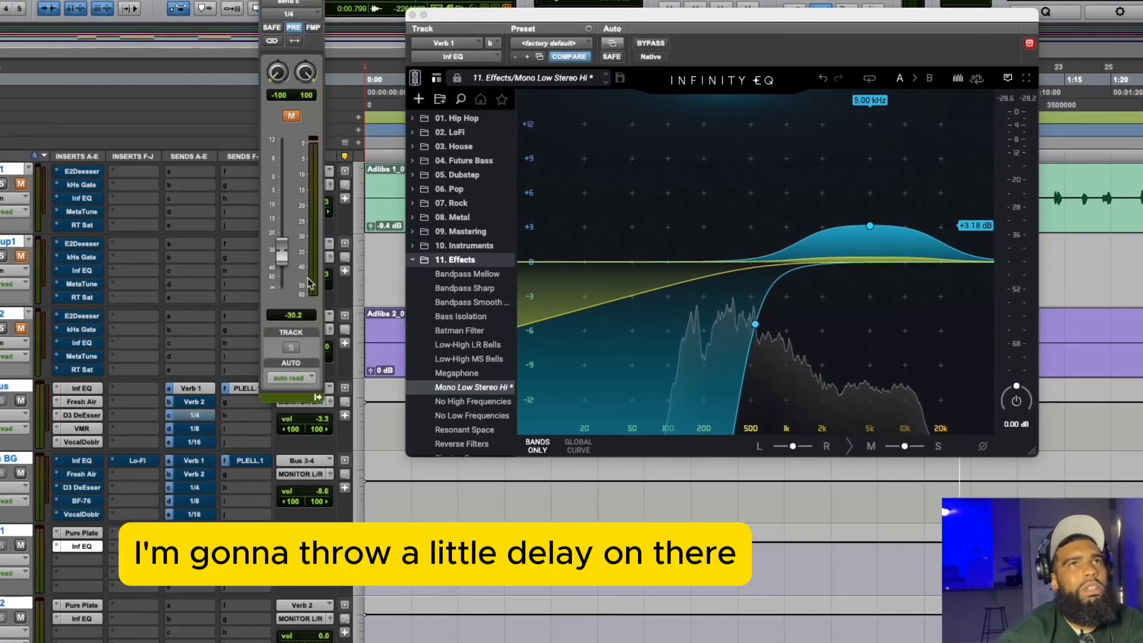
drag(291, 257, 287, 250)
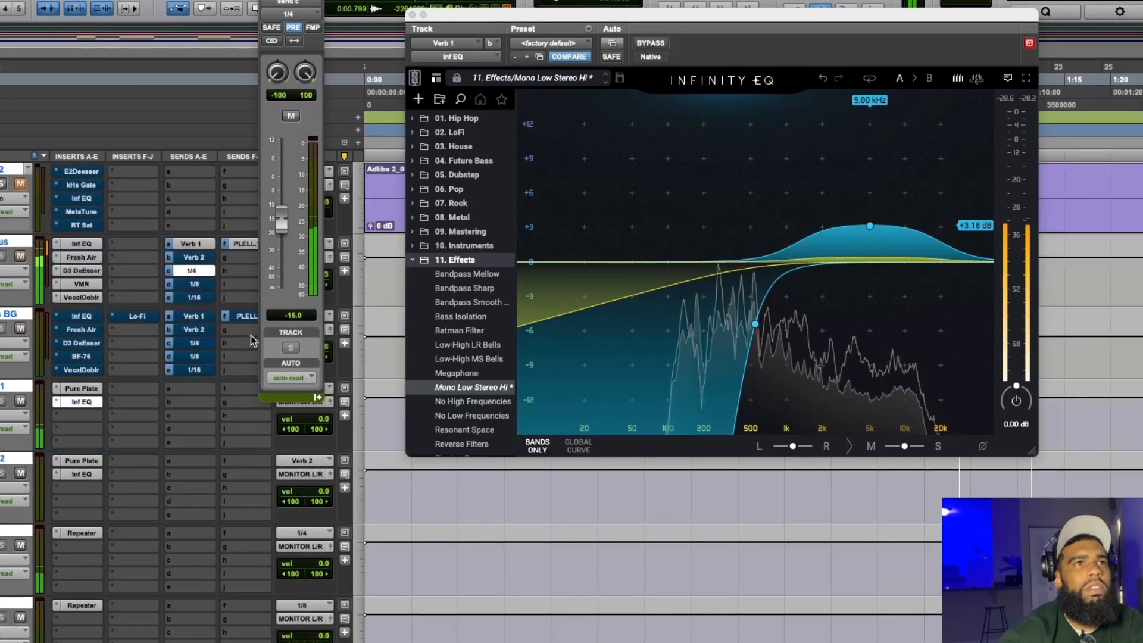
scroll(249, 342, down, 3)
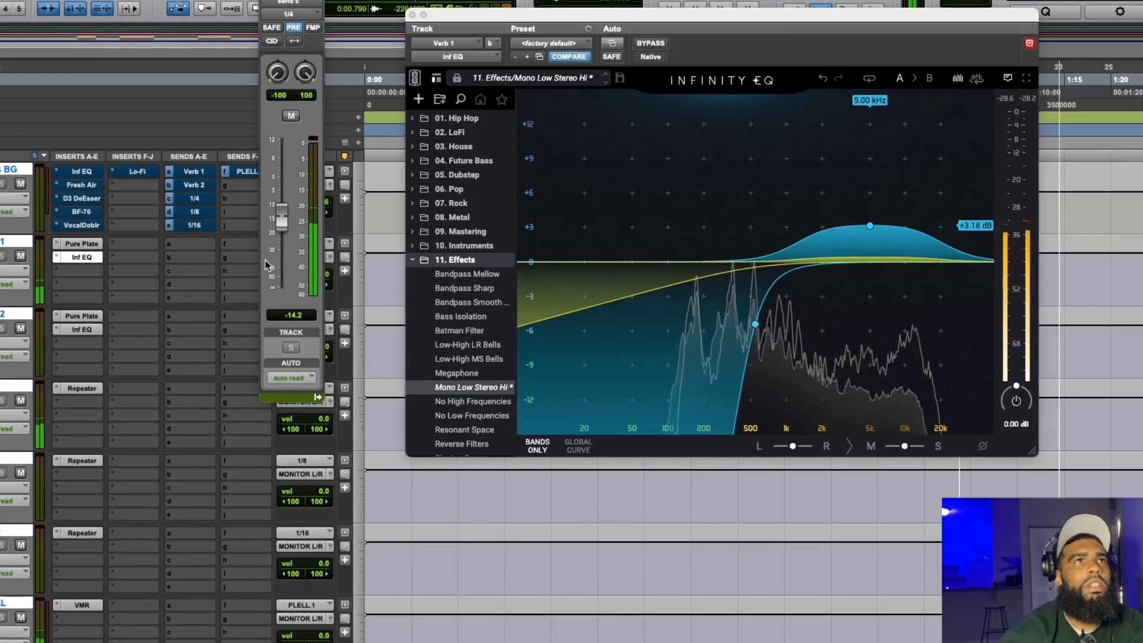
scroll(137, 252, up, 6)
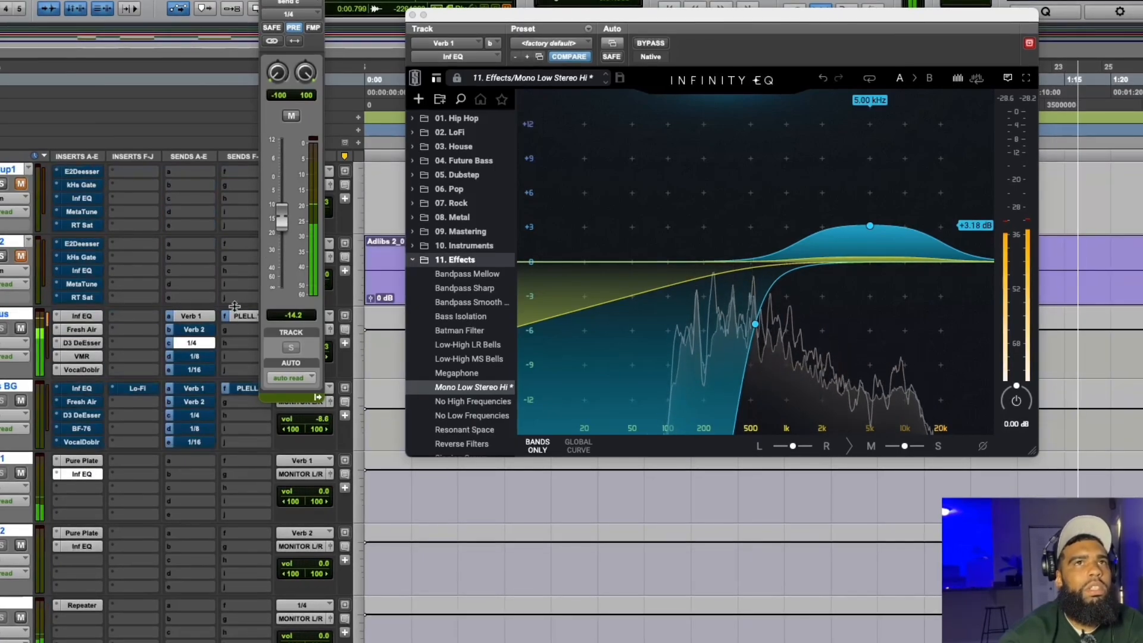
scroll(27, 211, up, 2)
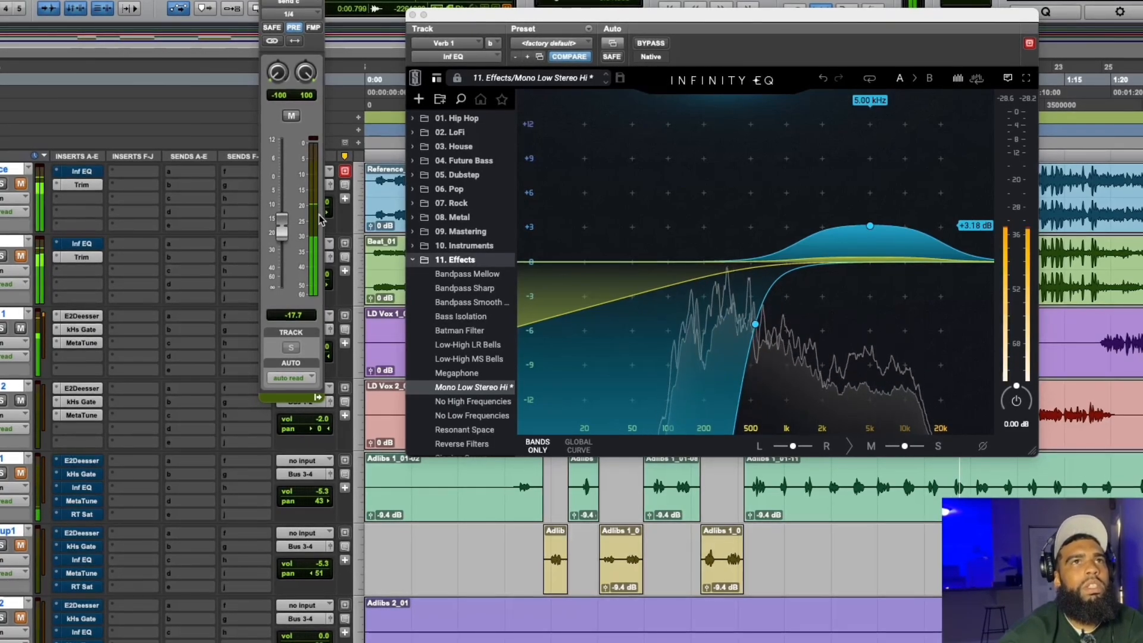
scroll(77, 472, down, 3)
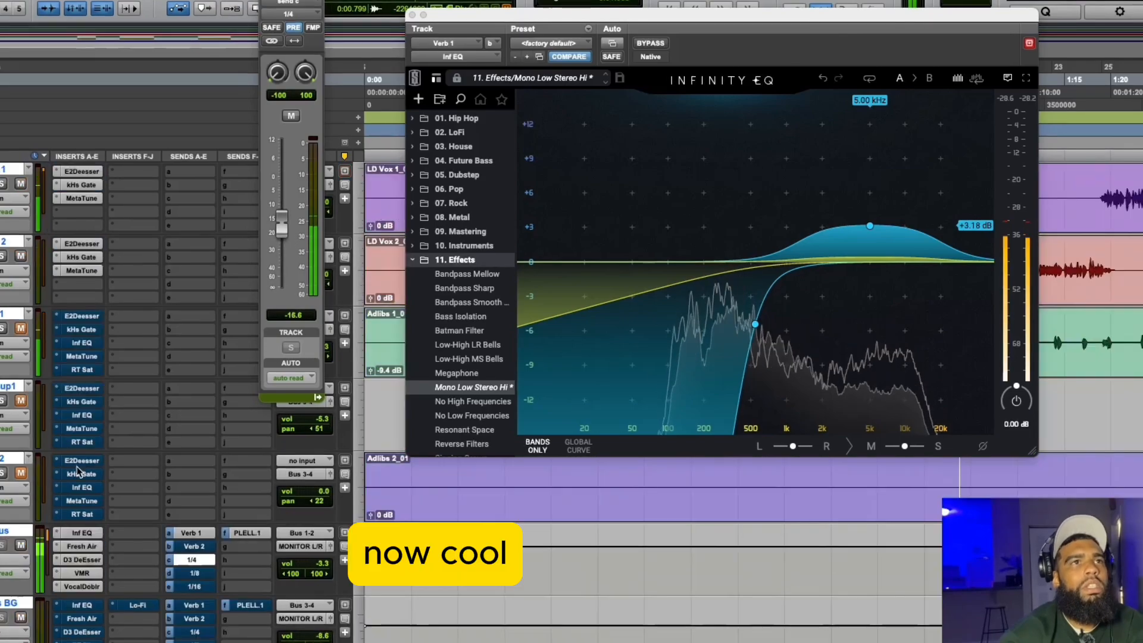
scroll(92, 503, up, 3)
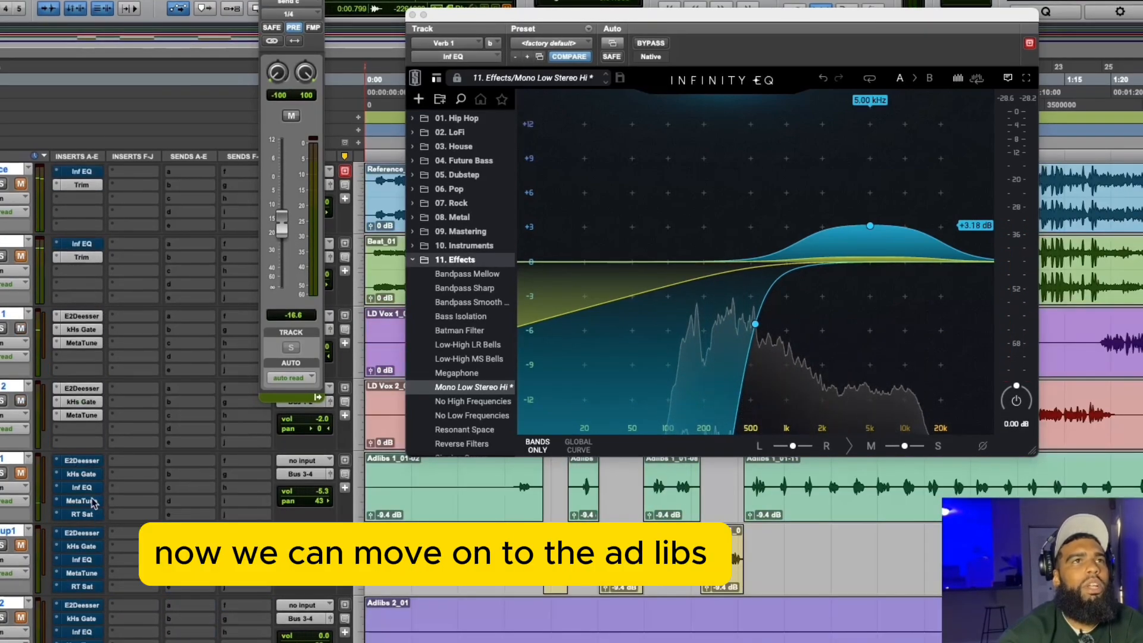
Step: Play the mix briefly and unmute the Adlibs 1, duplicate Adlibs 1 and Adlibs 2 tracks
click(22, 184)
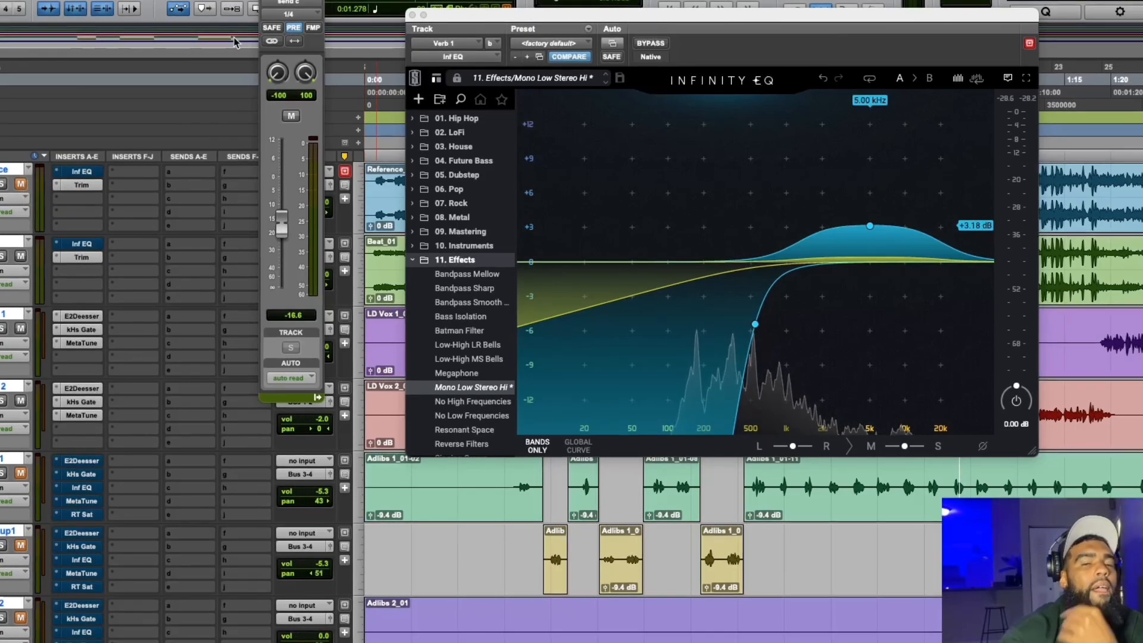
key(space)
scroll(149, 464, down, 3)
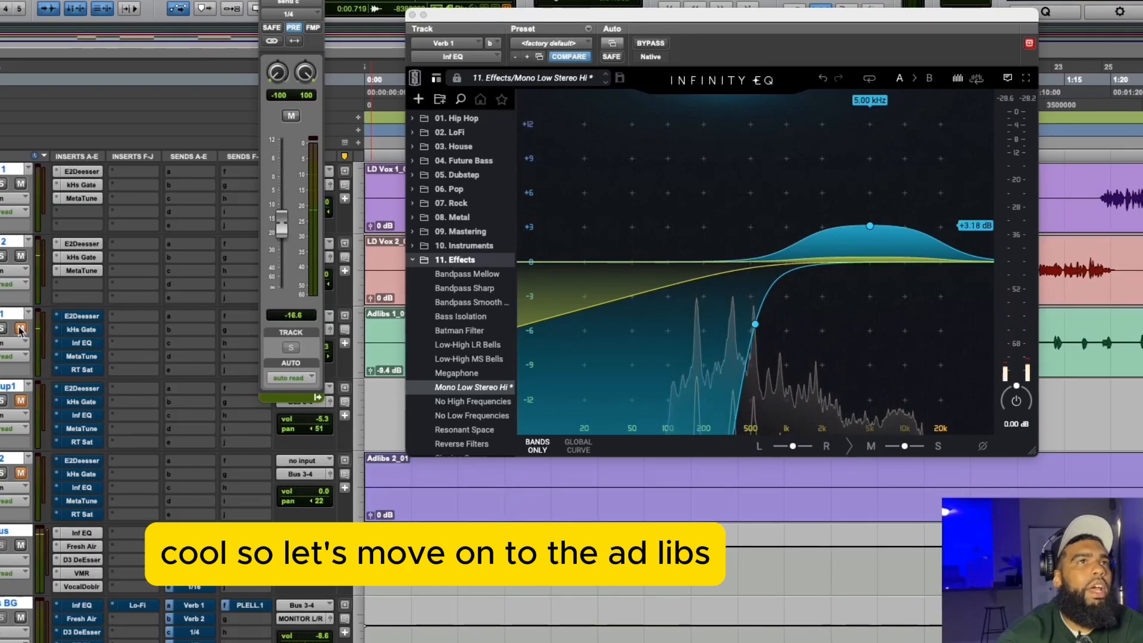
click(21, 328)
click(21, 401)
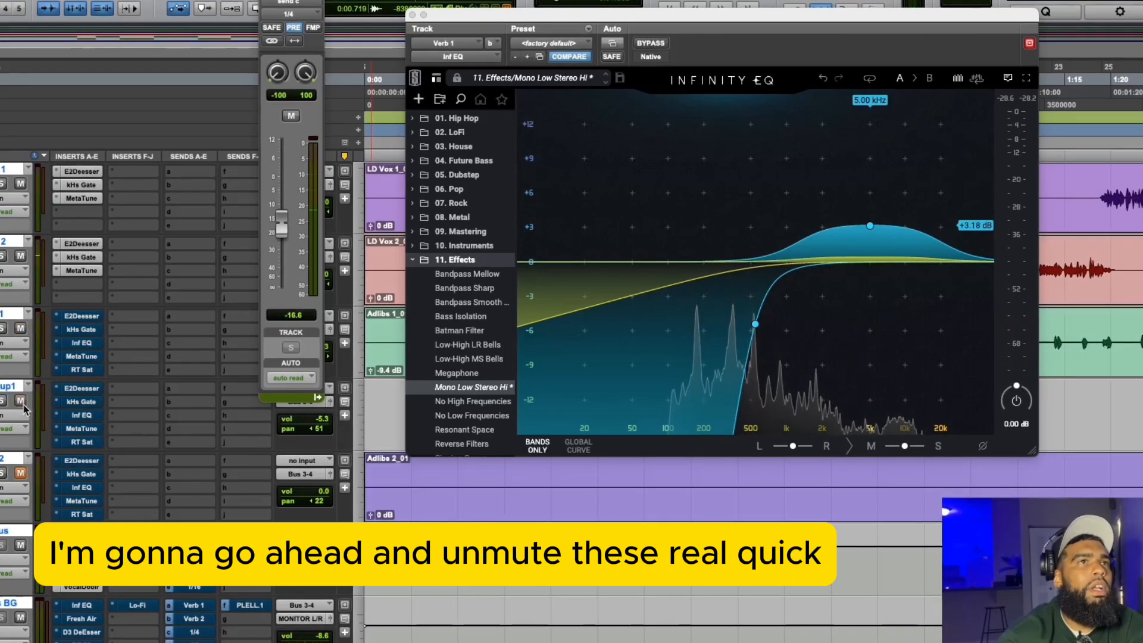
click(21, 473)
Step: Enable MetaTune on Adlibs 1 with its Amount at 49.0 and a higher Speed, and copy it to the other ad-lib tracks
scroll(20, 483, up, 2)
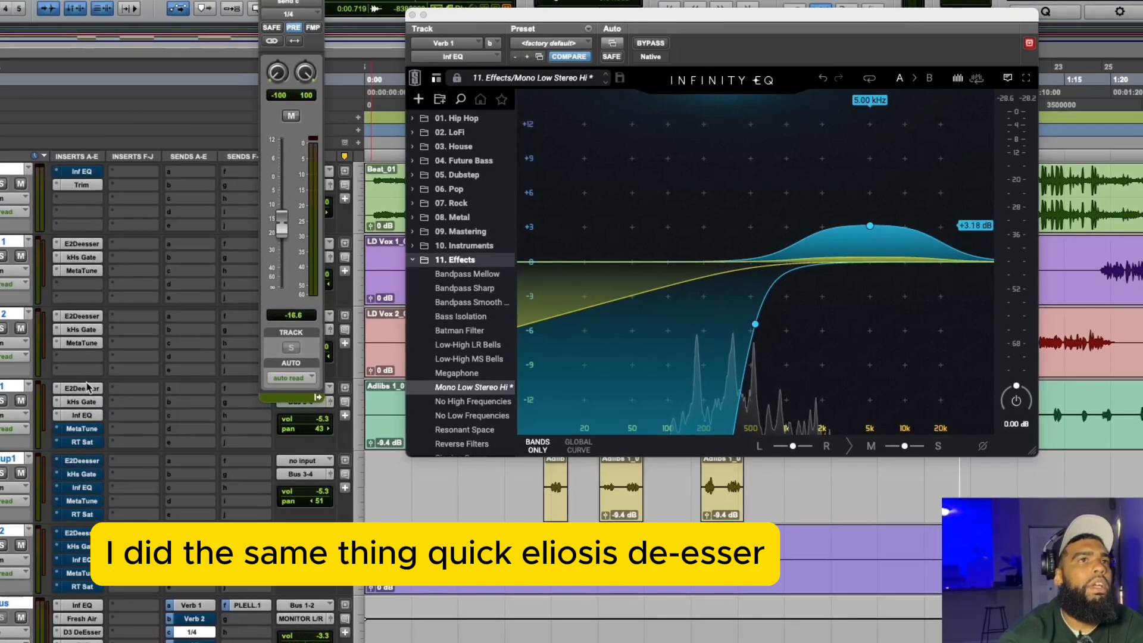
click(83, 429)
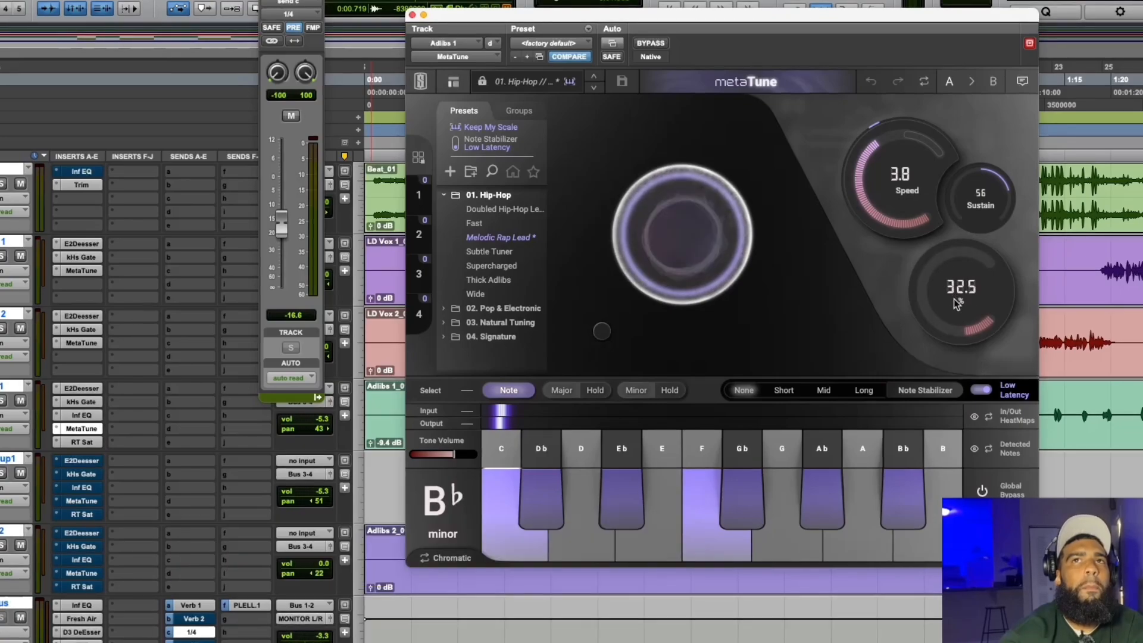
drag(955, 306, 948, 266)
drag(880, 190, 884, 163)
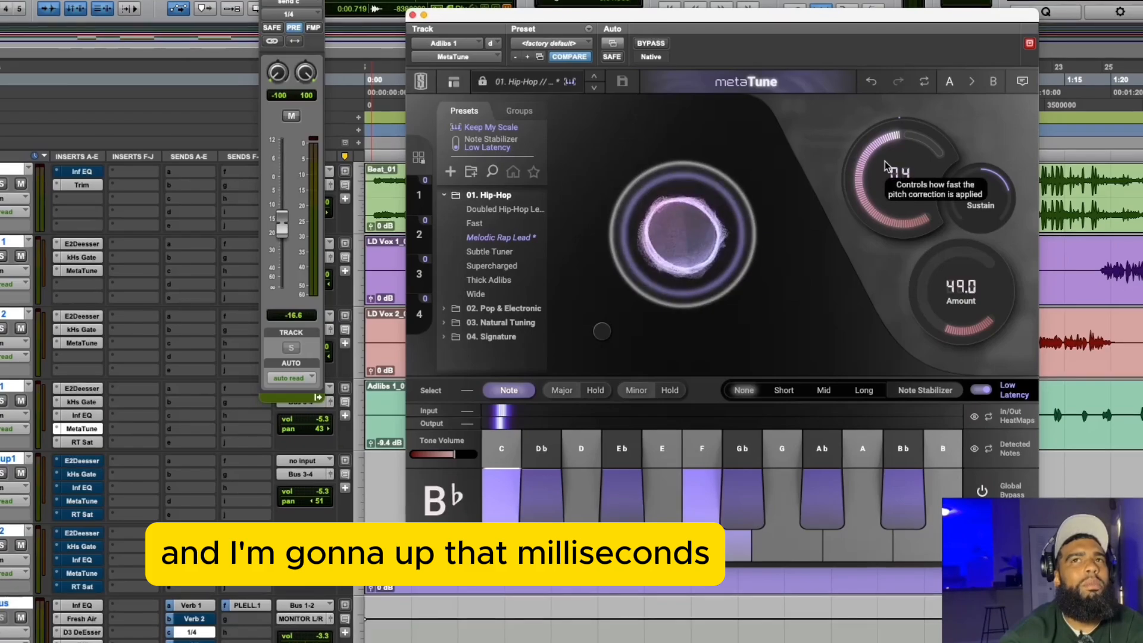
drag(83, 429, 81, 574)
Step: Review the Reel Tape Saturation on Adlibs 1 and enable the remaining bypassed inserts on the duplicate Adlibs 1 and Adlibs 2 tracks
click(82, 442)
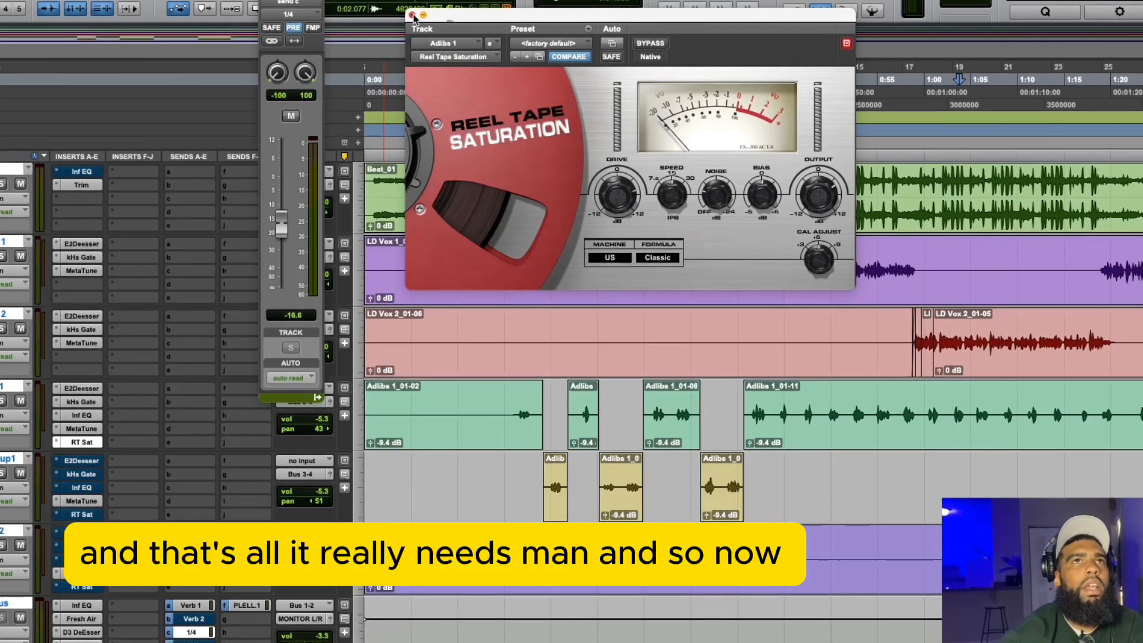
click(412, 15)
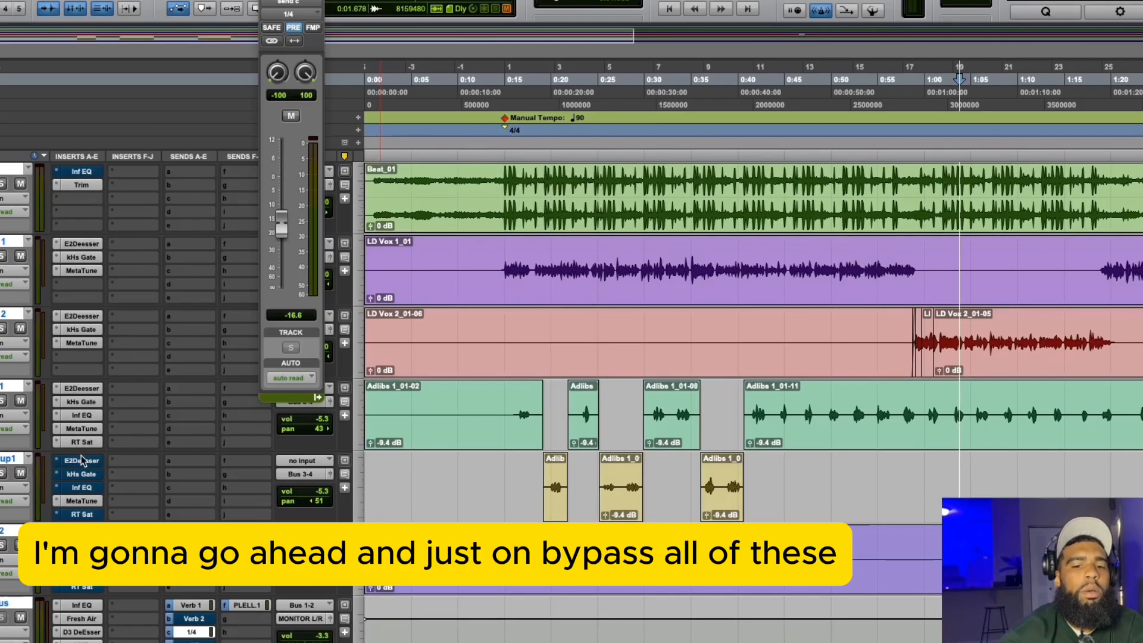
super+click(82, 474)
super+click(83, 488)
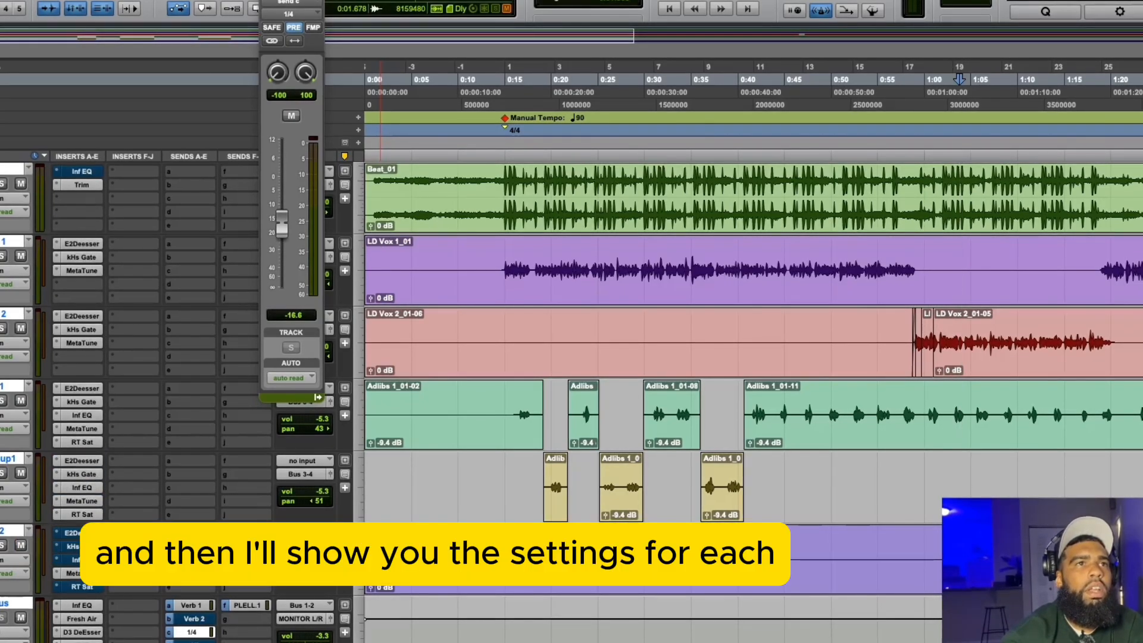
super+click(85, 546)
super+click(85, 534)
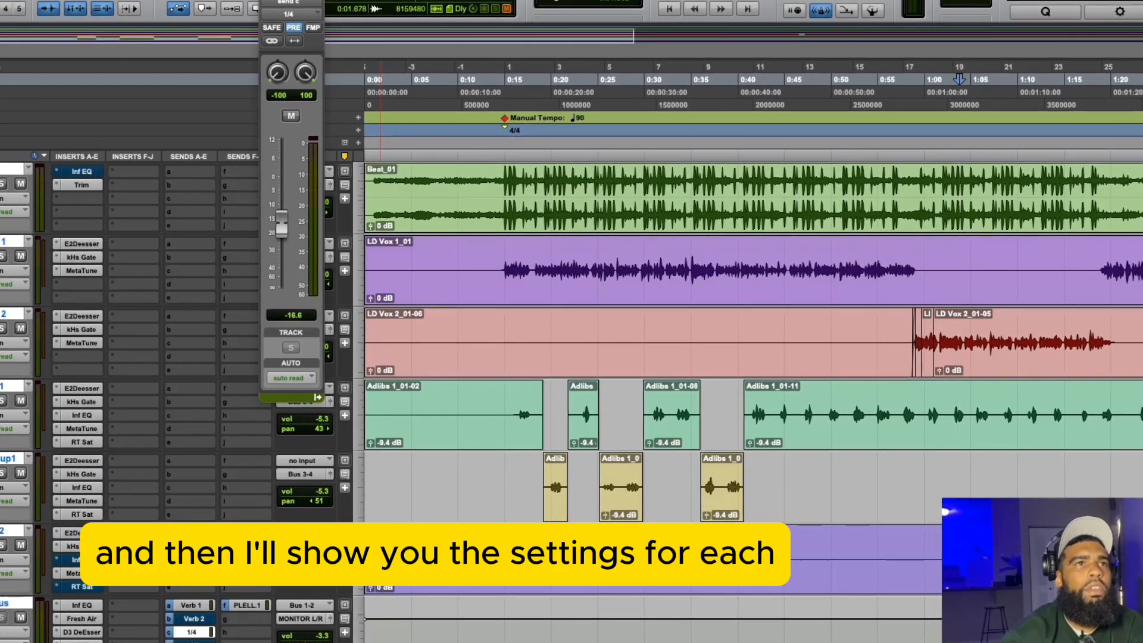
super+click(88, 587)
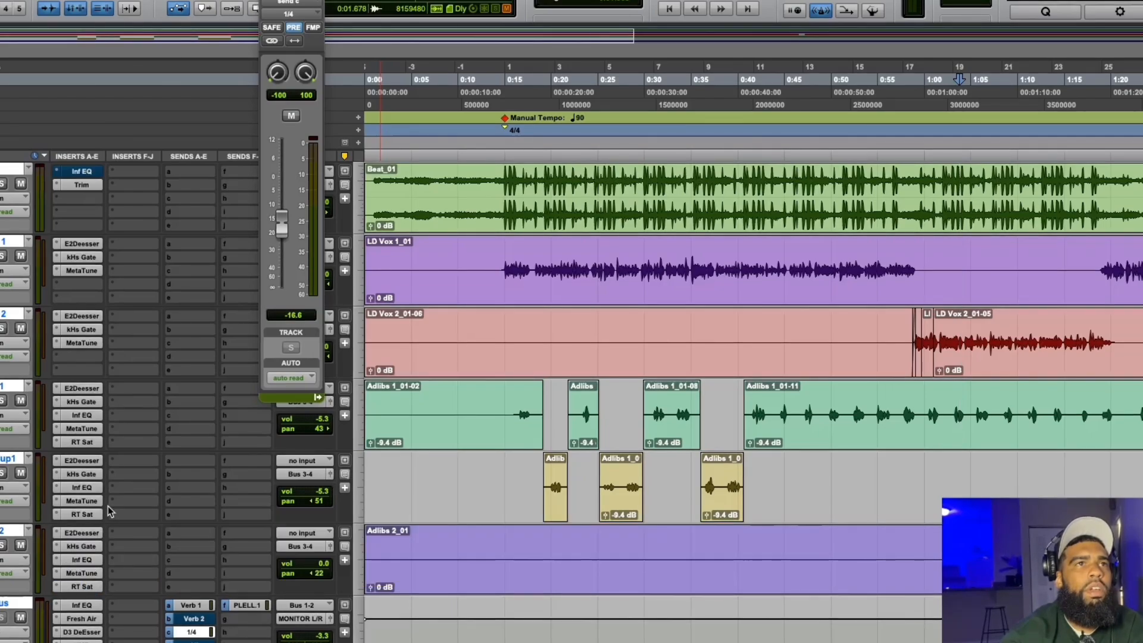
Step: Review the E2Deesser, kHs Gate and Infinity EQ settings on Adlibs 1, leaving the gate active
click(83, 390)
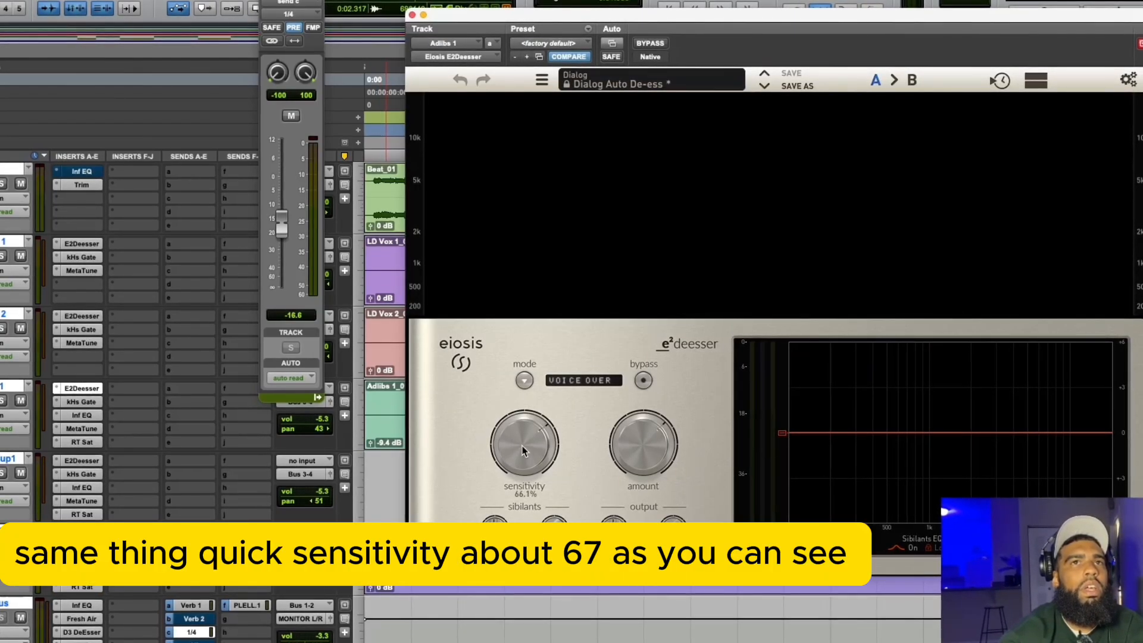
drag(522, 450, 523, 444)
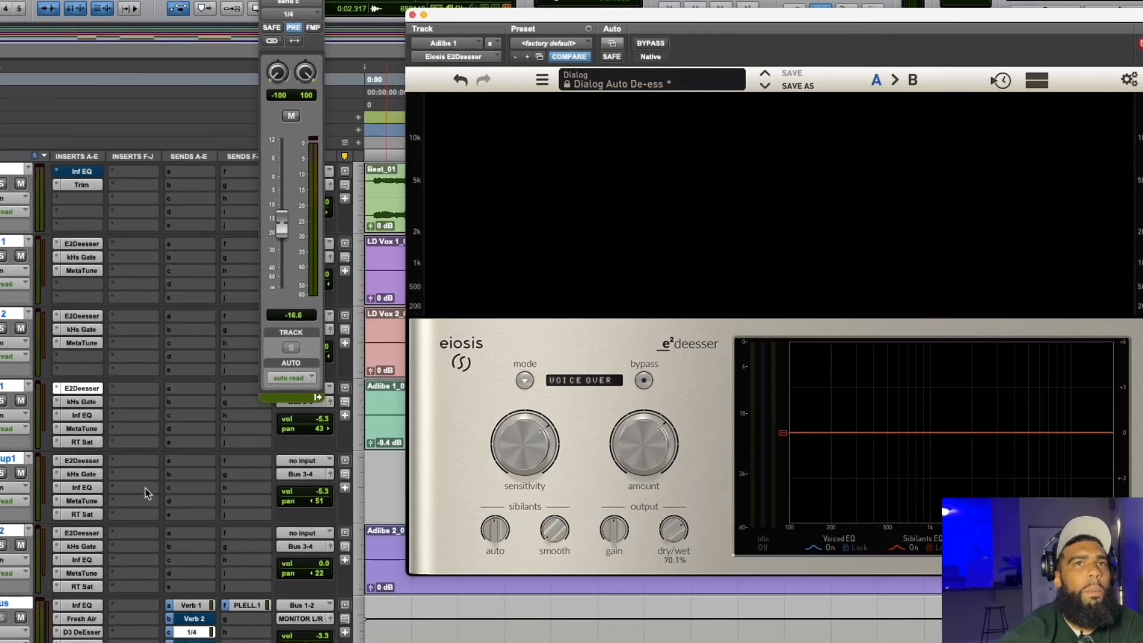
click(77, 403)
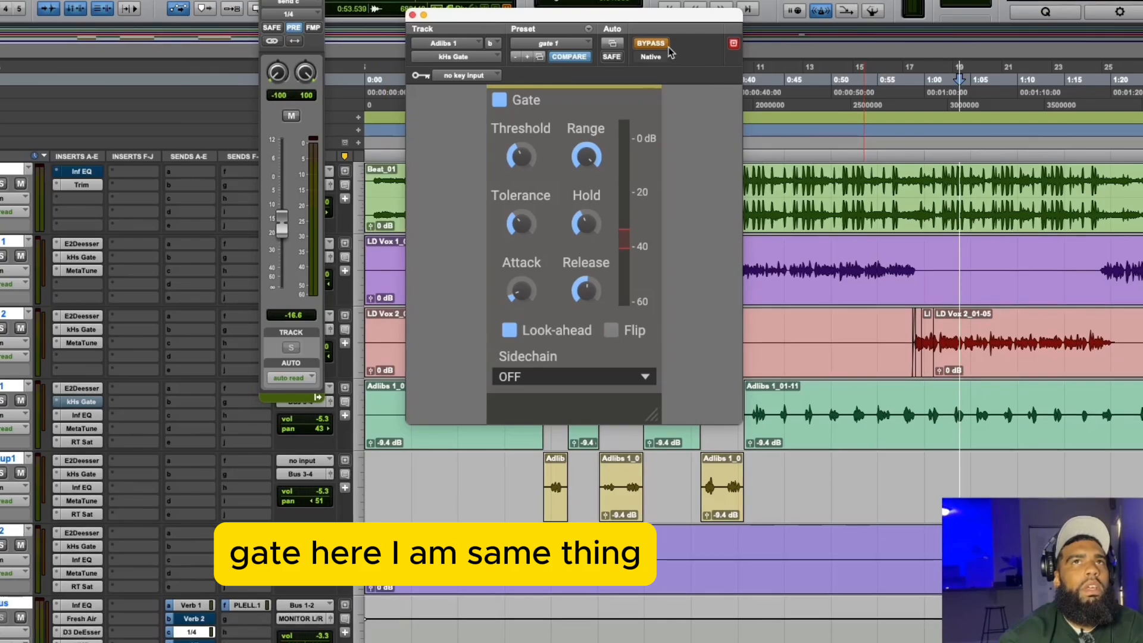
click(666, 47)
click(81, 415)
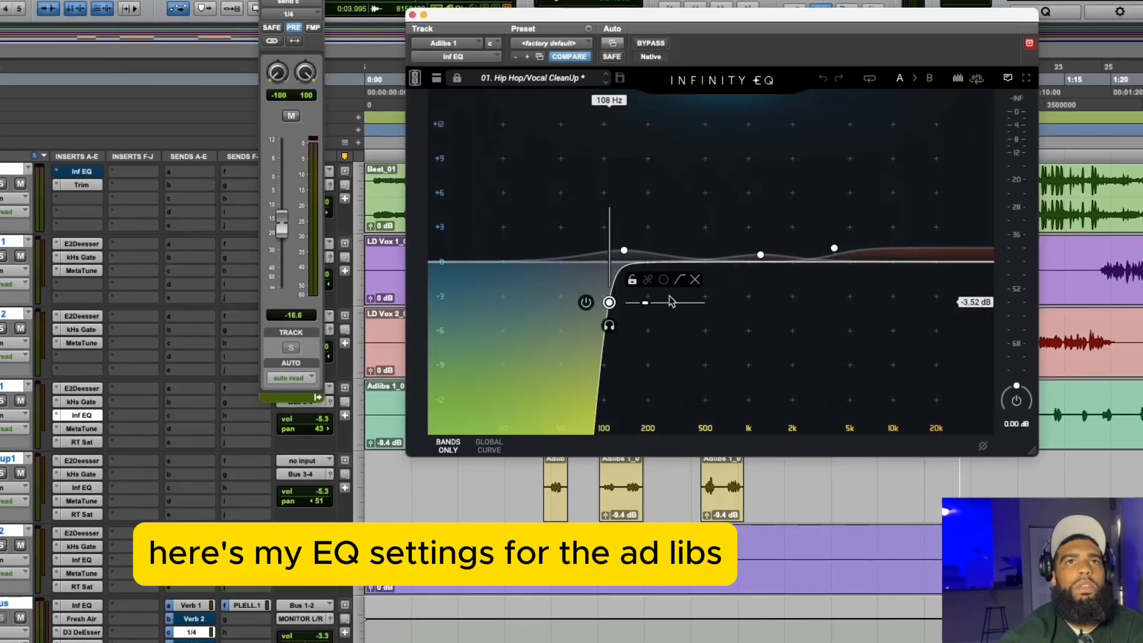
Step: Review the MetaTune and Reel Tape Saturation settings on Adlibs 1 and close the plug-in window
click(102, 428)
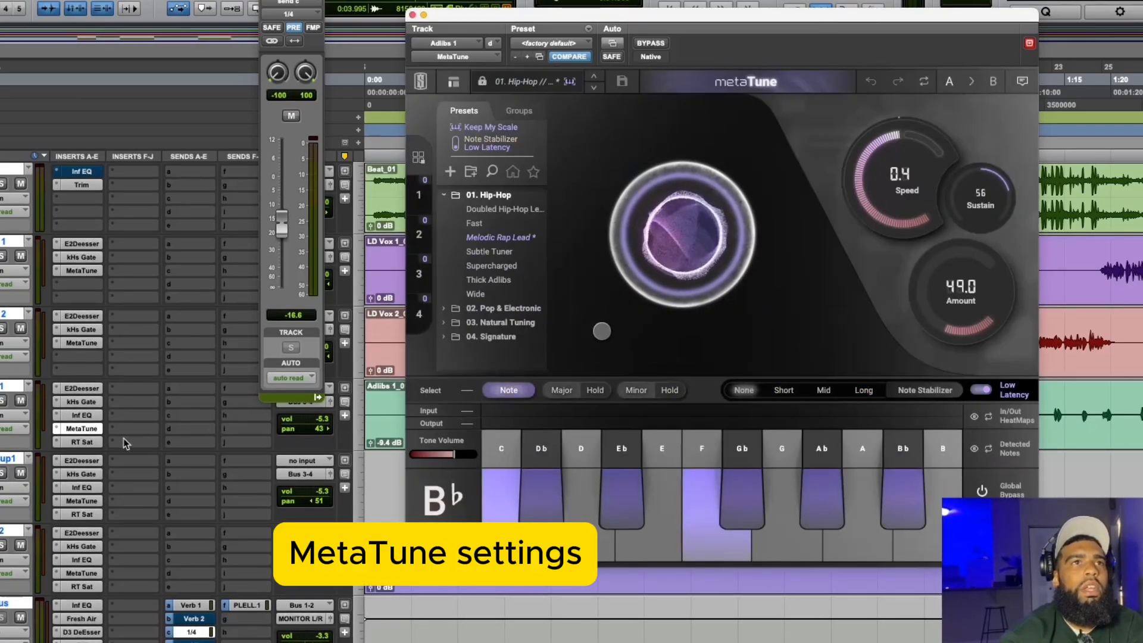
click(102, 444)
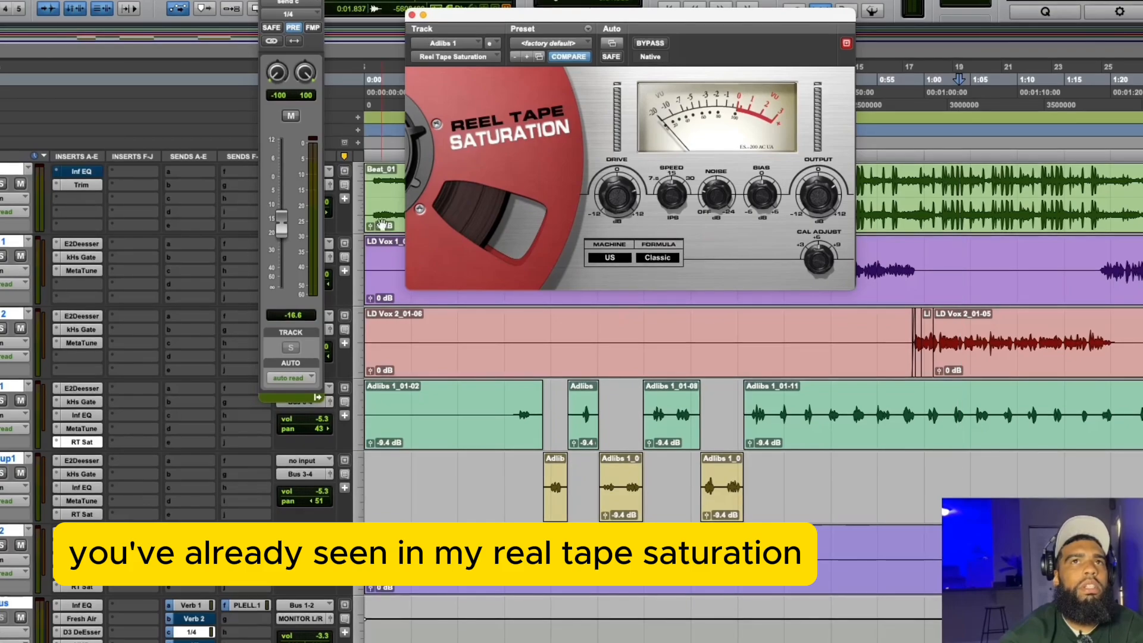
click(412, 16)
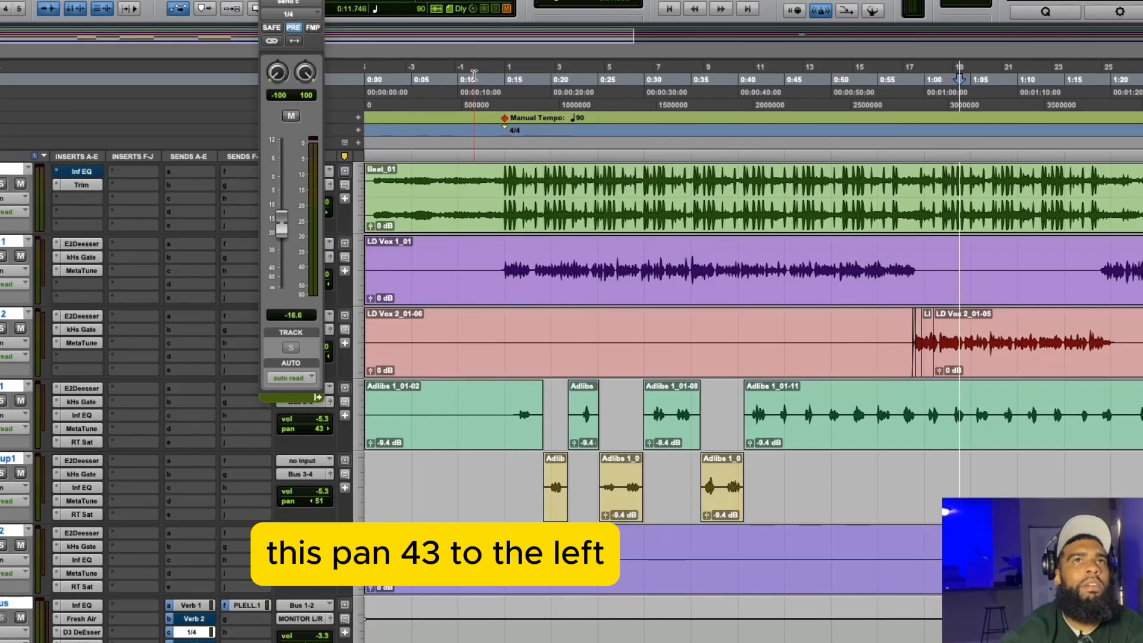
Step: Play the mix from just before bar 1 and check the track levels and effect returns while listening
scroll(148, 196, up, 3)
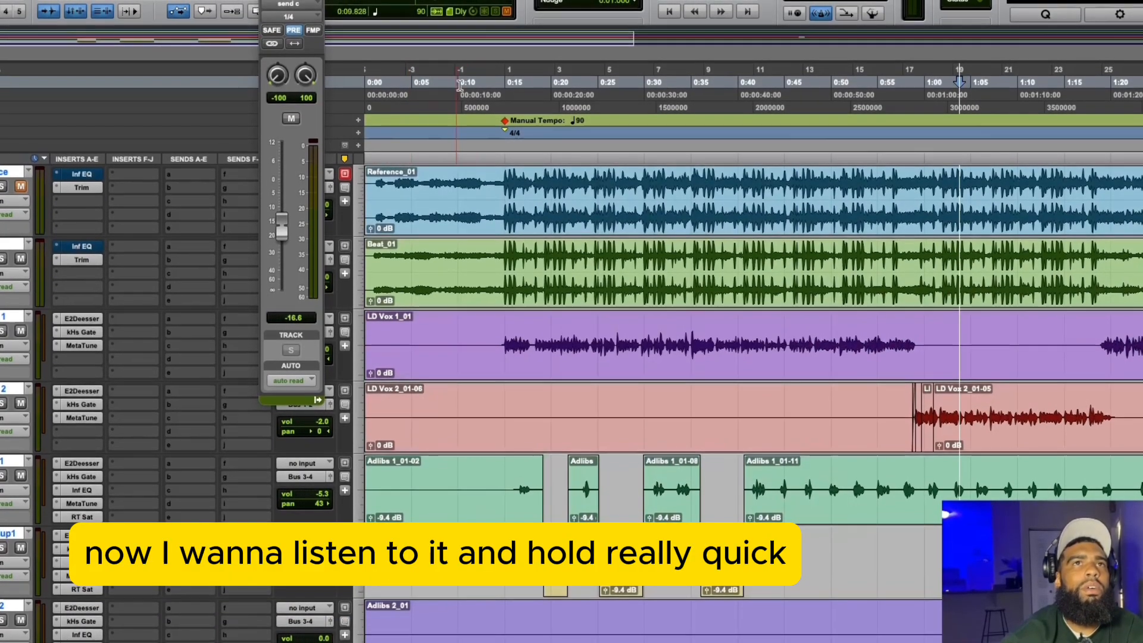
click(489, 87)
key(space)
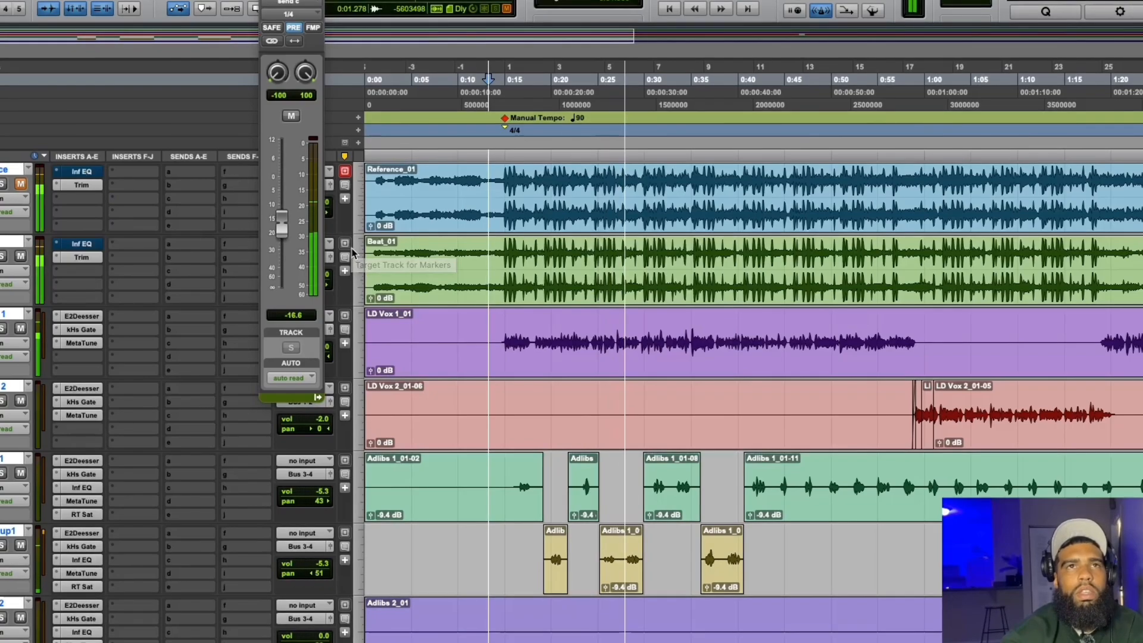
scroll(17, 322, down, 15)
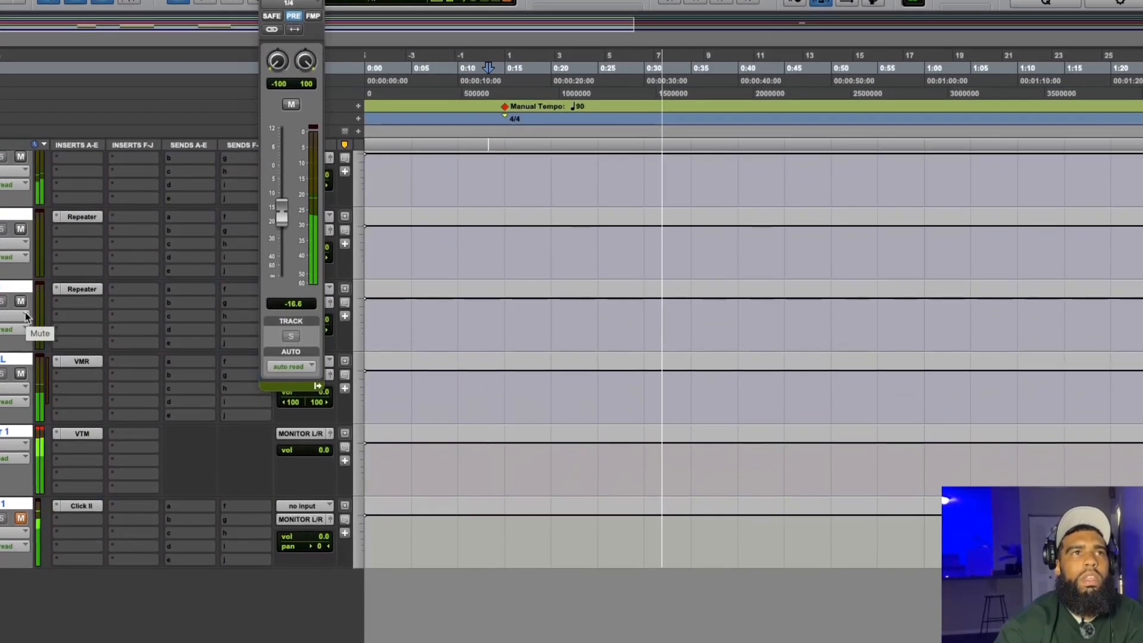
scroll(25, 304, up, 5)
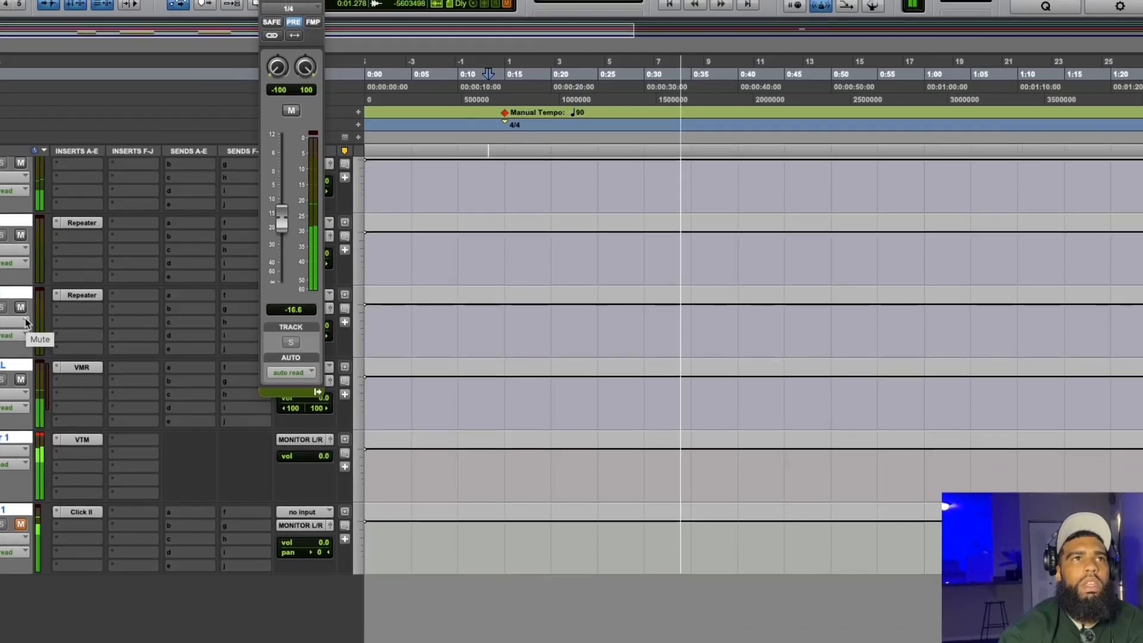
scroll(64, 301, up, 10)
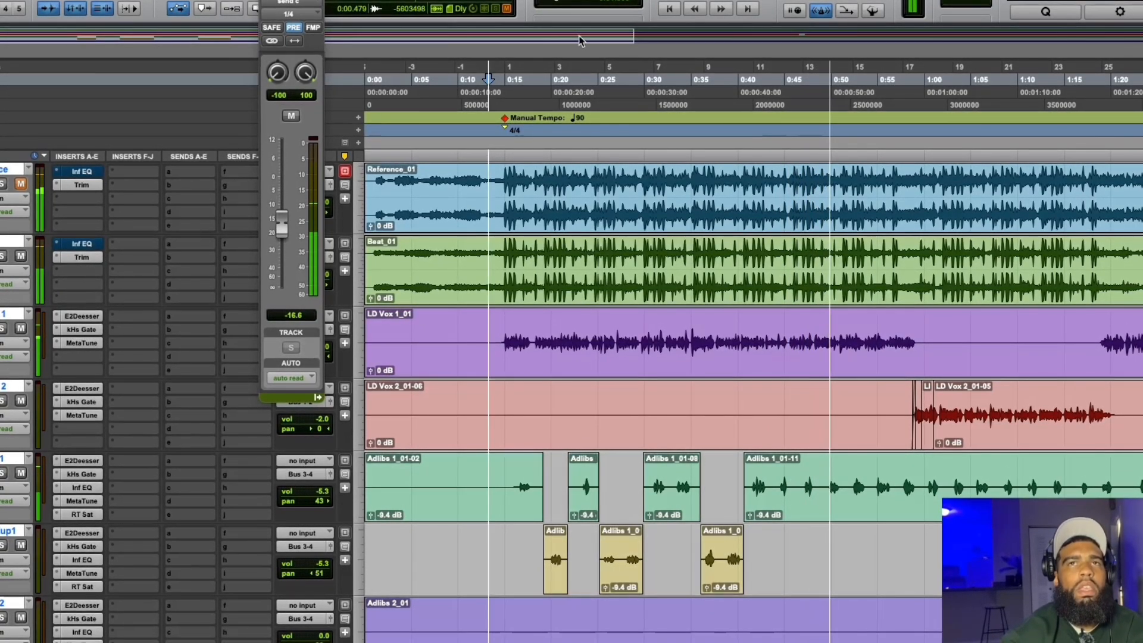
key(space)
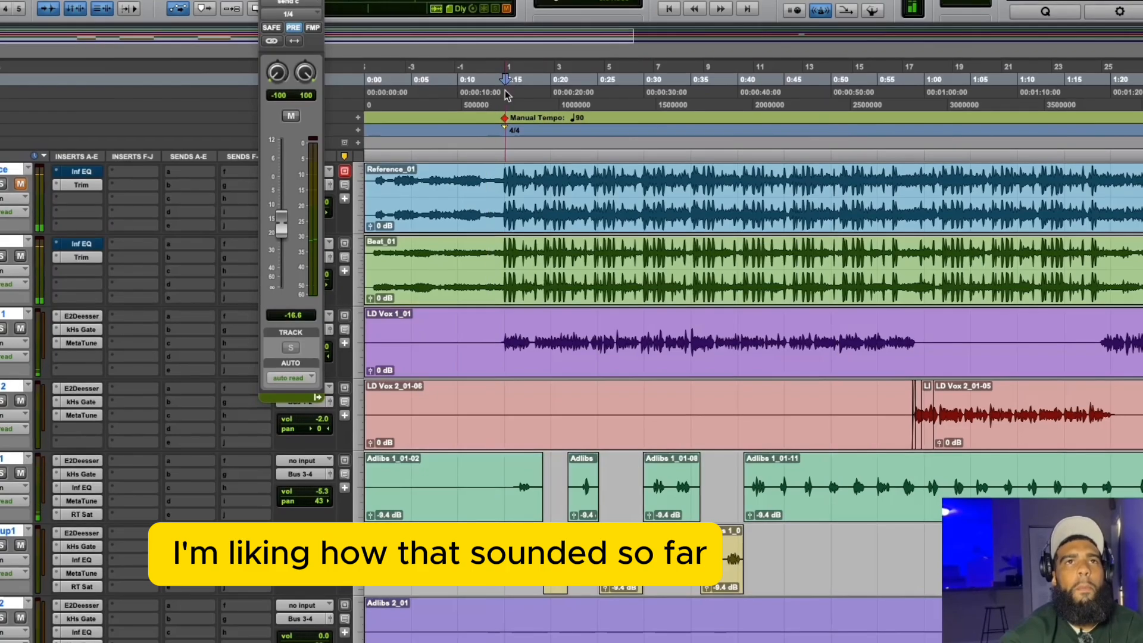
Step: Enable the bypassed Infinity EQ on the Vox Bus BG track and audition it from bar 1
click(506, 83)
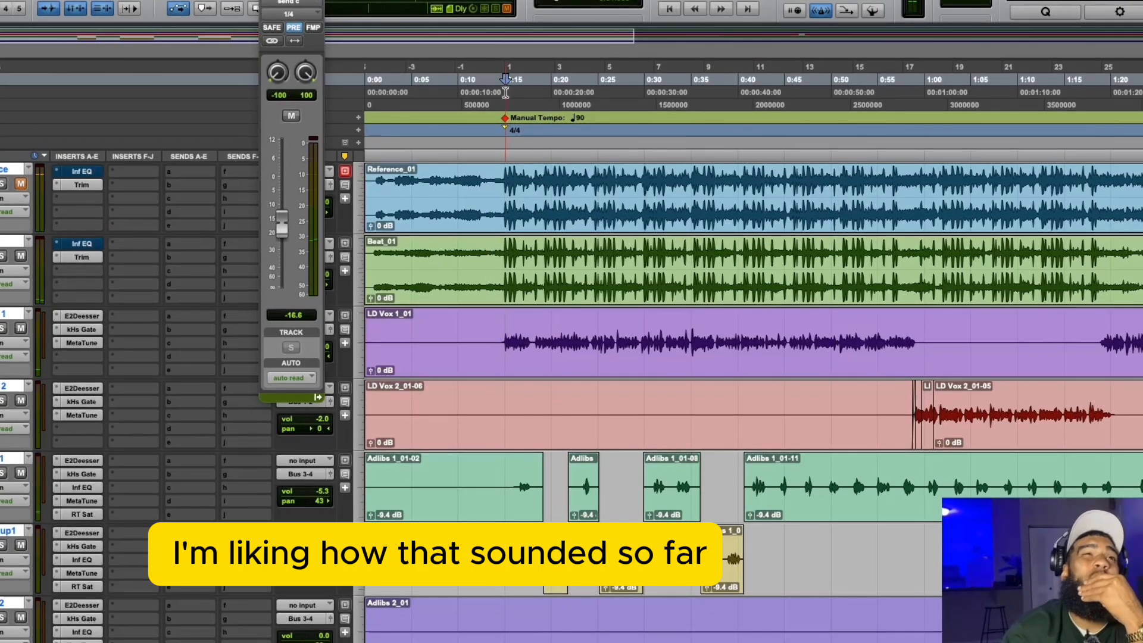
scroll(595, 357, down, 5)
click(77, 388)
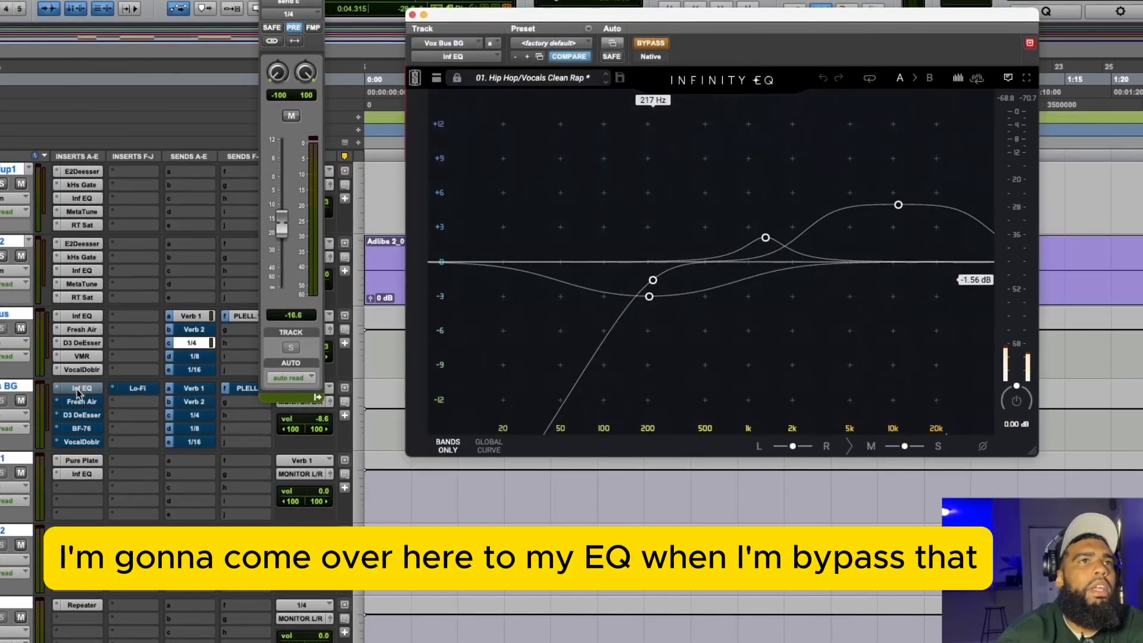
super+click(76, 391)
mouse_move(622, 298)
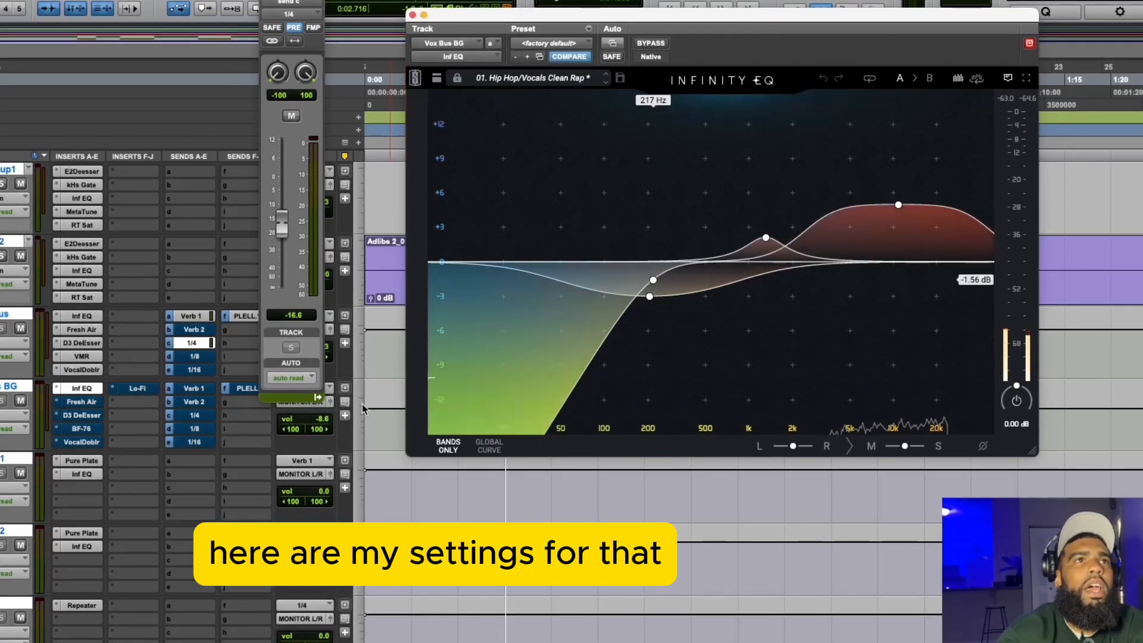
key(space)
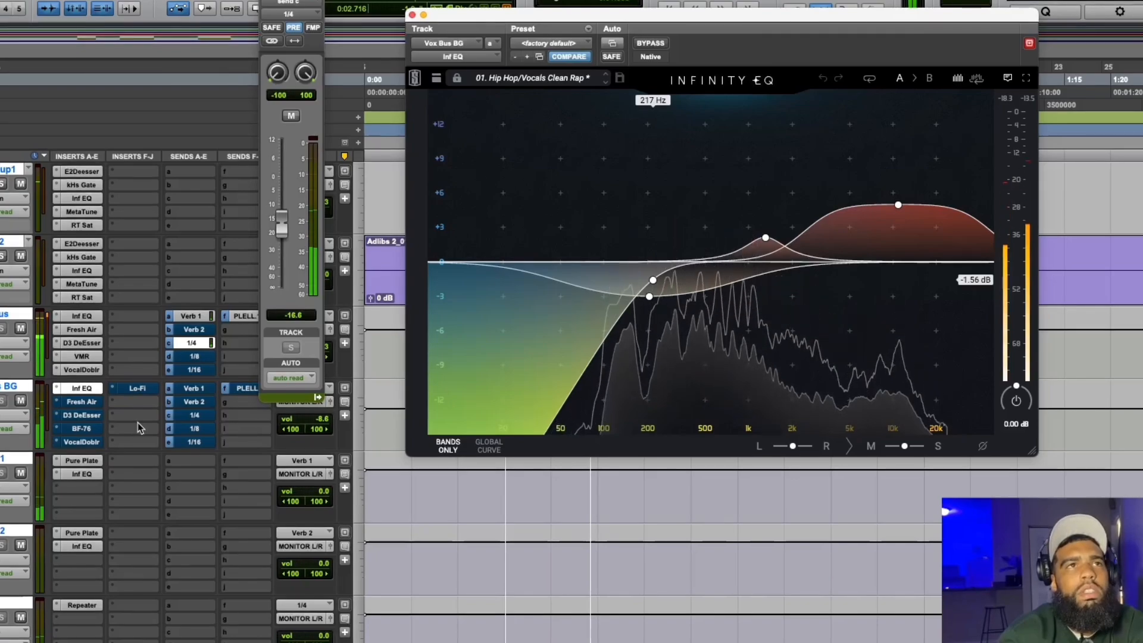
key(space)
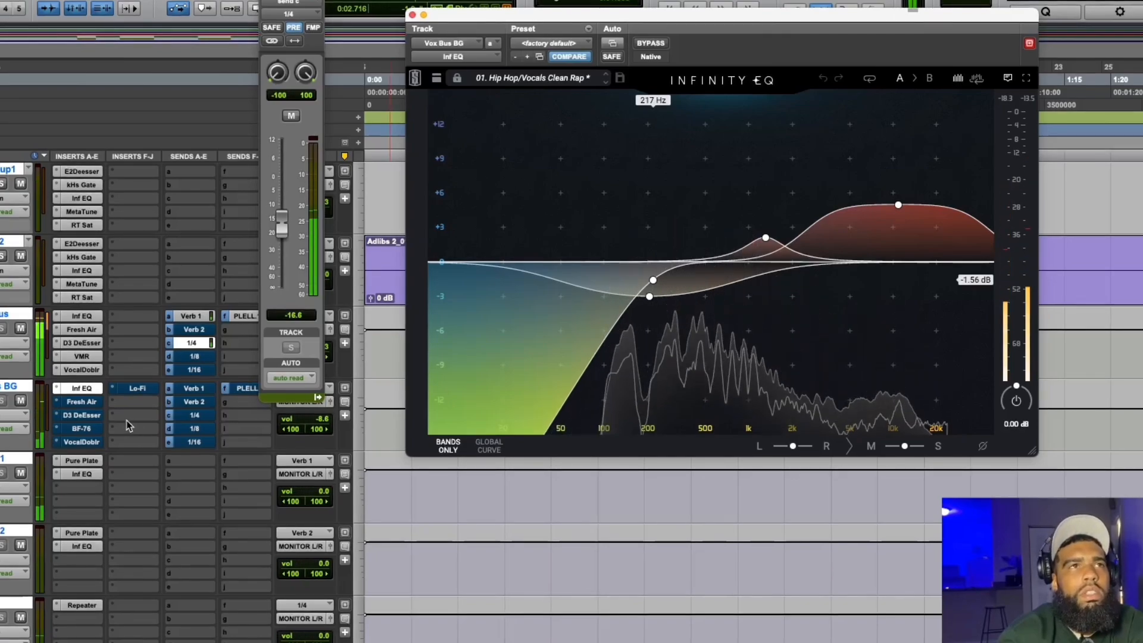
Step: Enable Fresh Air on Vox Bus BG and raise its linked controls to Mid Air 55 and High Air 45
click(81, 403)
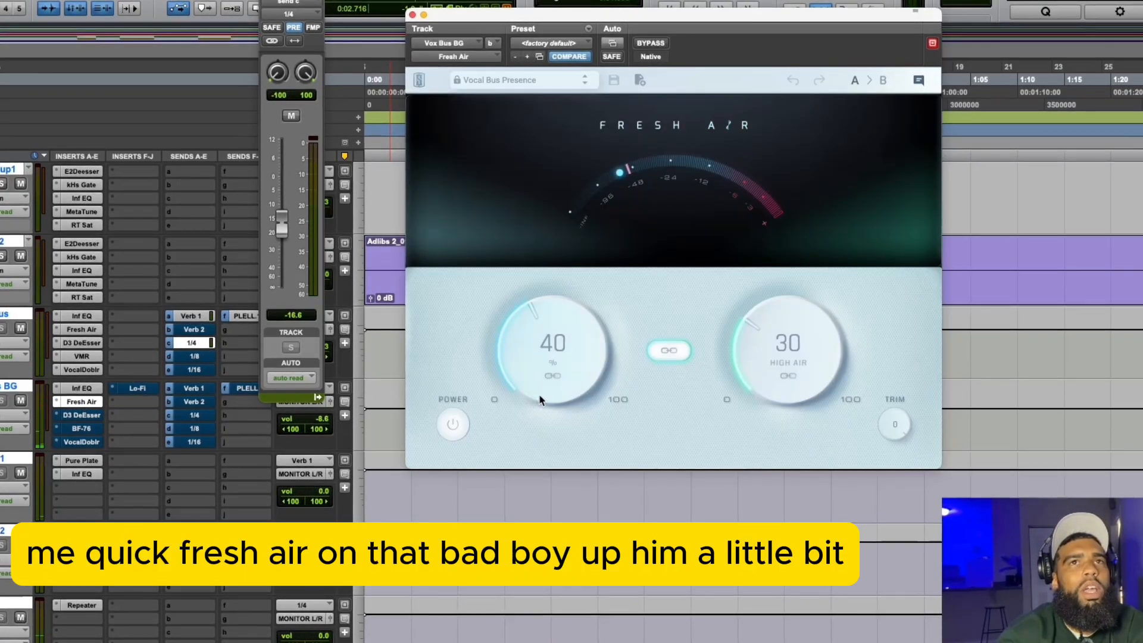
drag(596, 362, 613, 337)
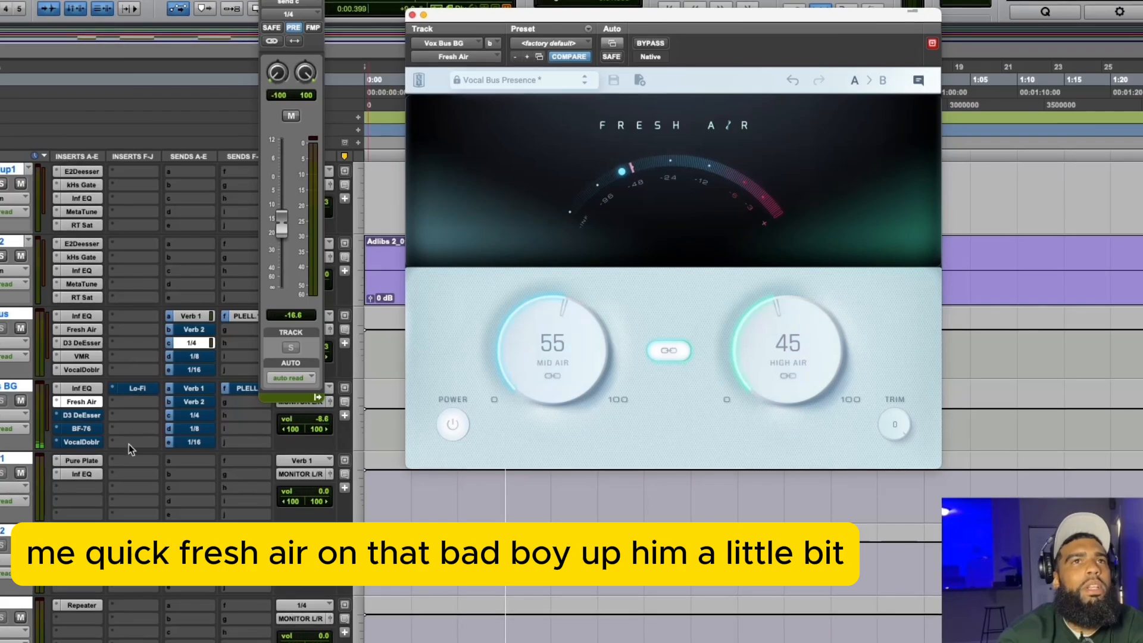
key(space)
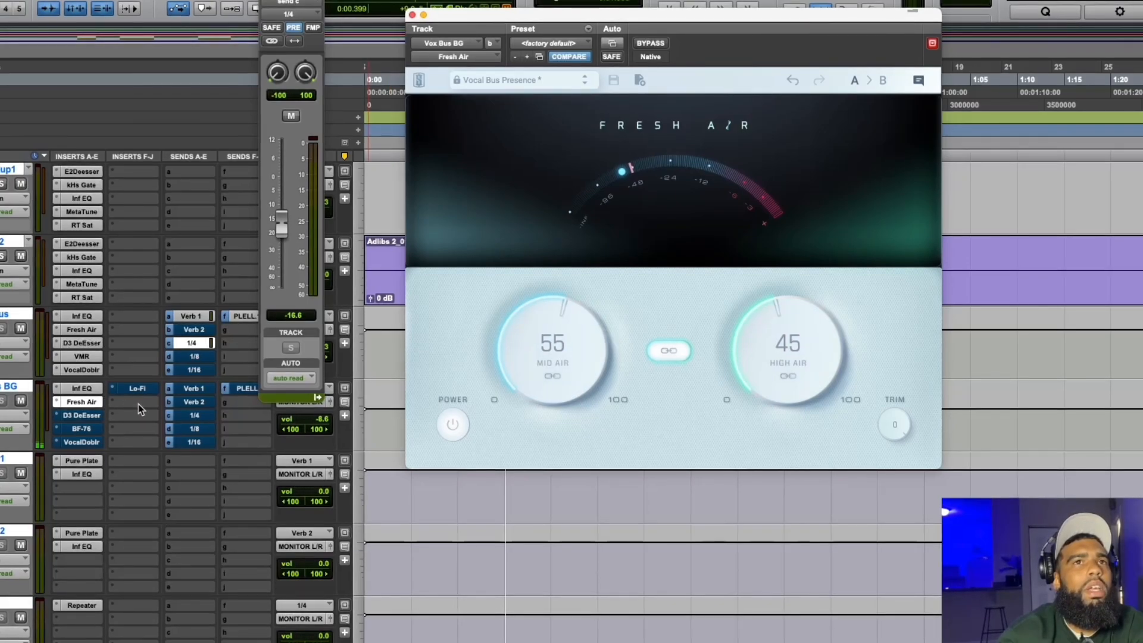
Step: Enable the Dyn3 De-Esser, BF-76, Vocal Doubler and Lo-Fi inserts on Vox Bus BG
click(86, 415)
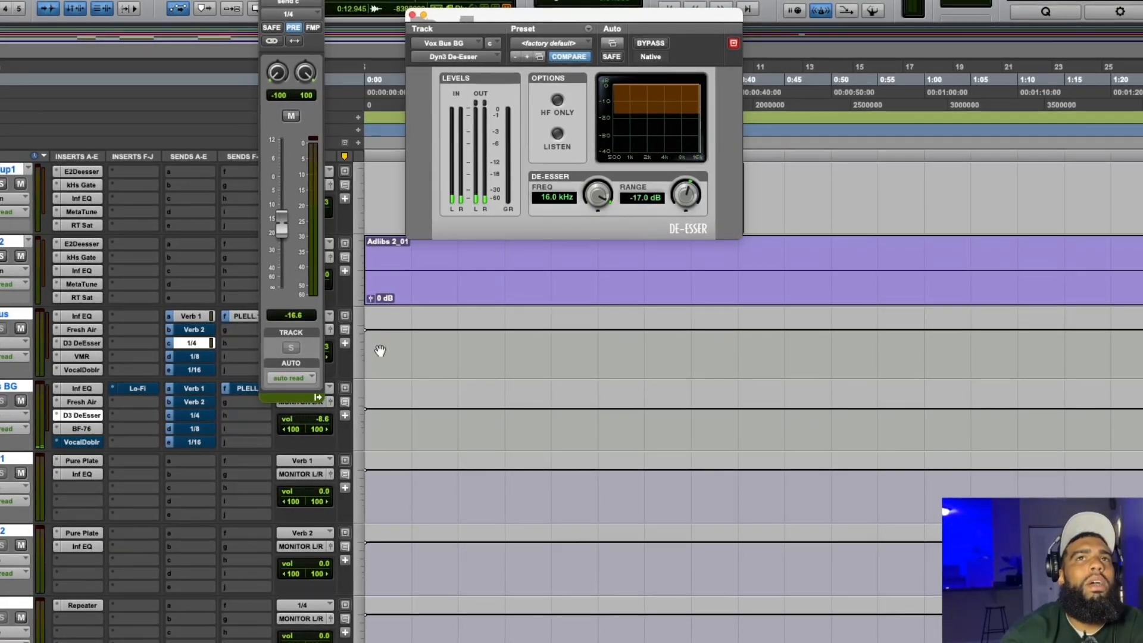
click(81, 429)
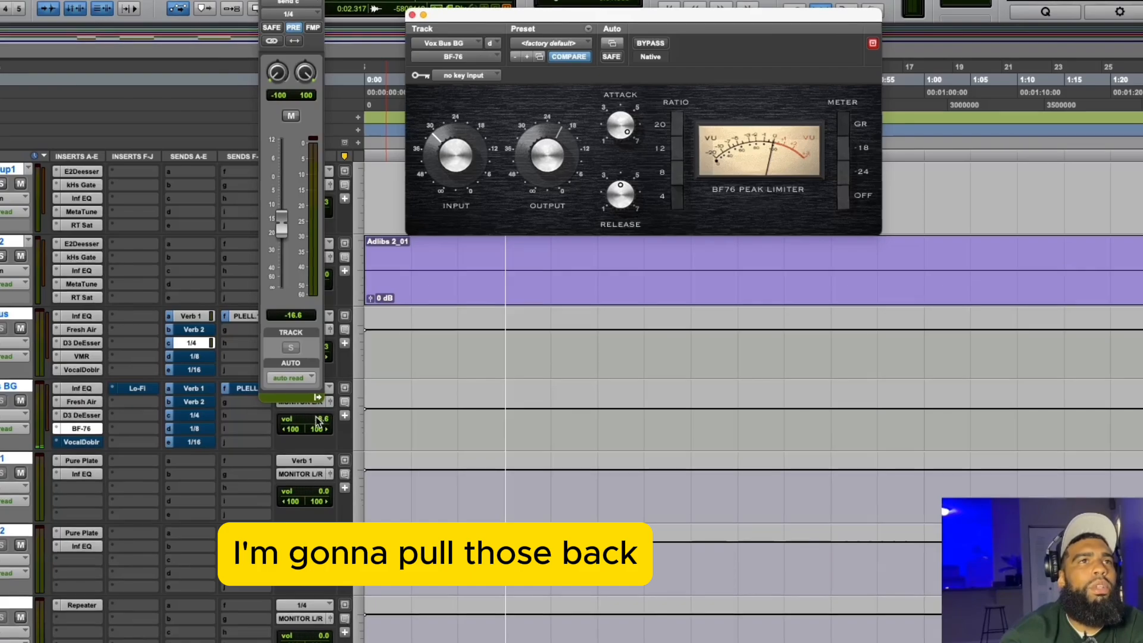
click(81, 442)
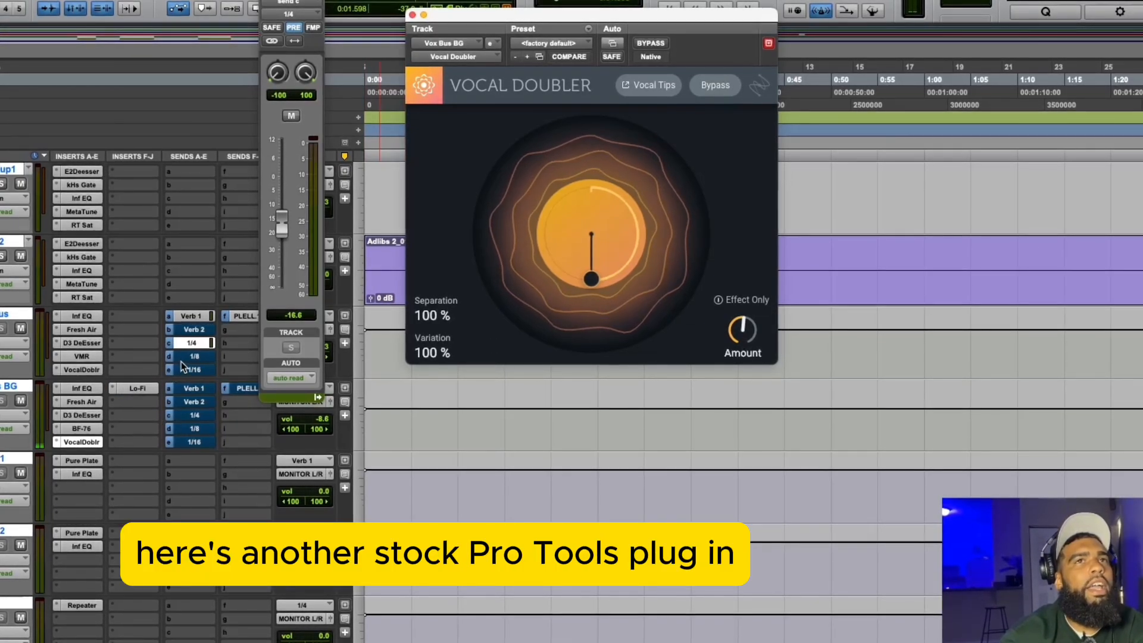
click(135, 391)
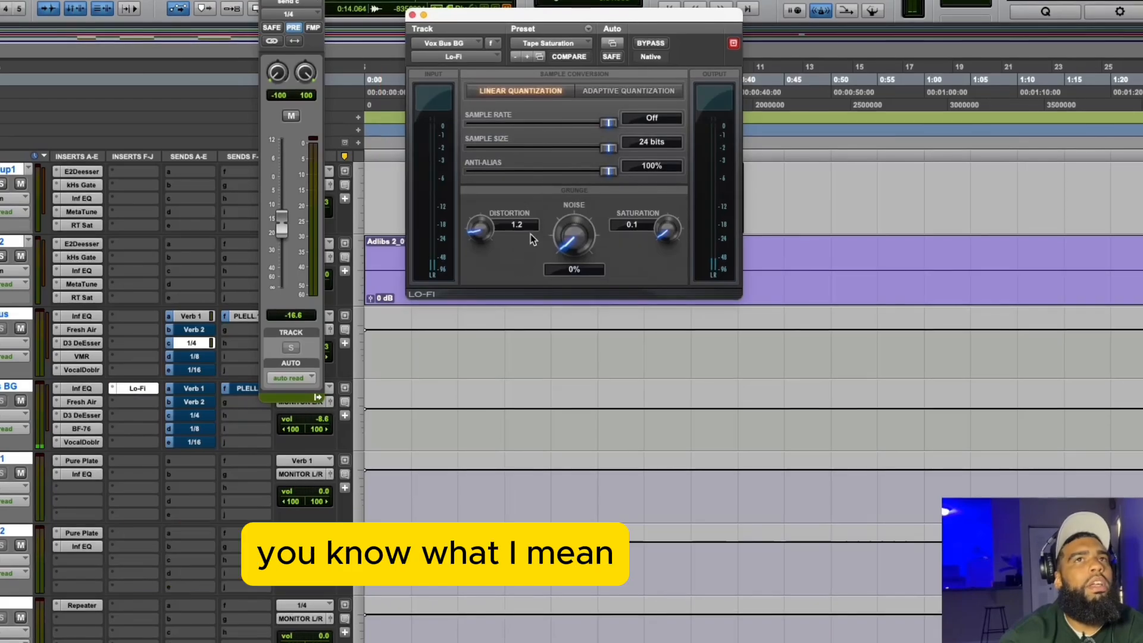
click(411, 14)
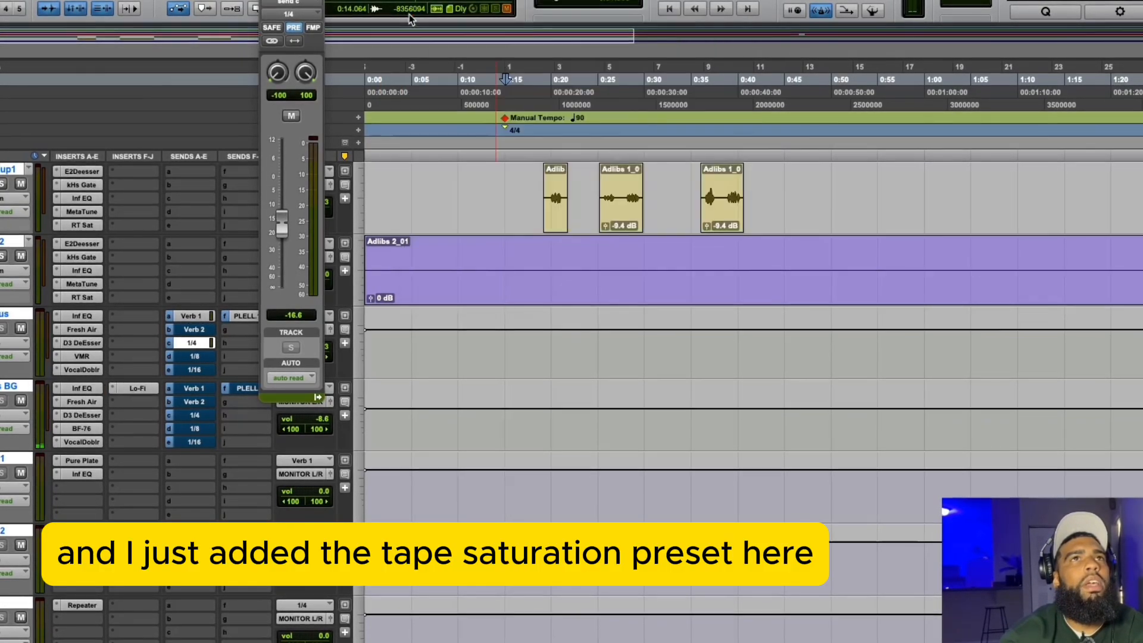
Step: Open the Verb 2 send on Vox Bus BG and review the Pure Plate Reverb and Infinity EQ settings on the Verb 2 track
click(198, 401)
scroll(176, 424, down, 1)
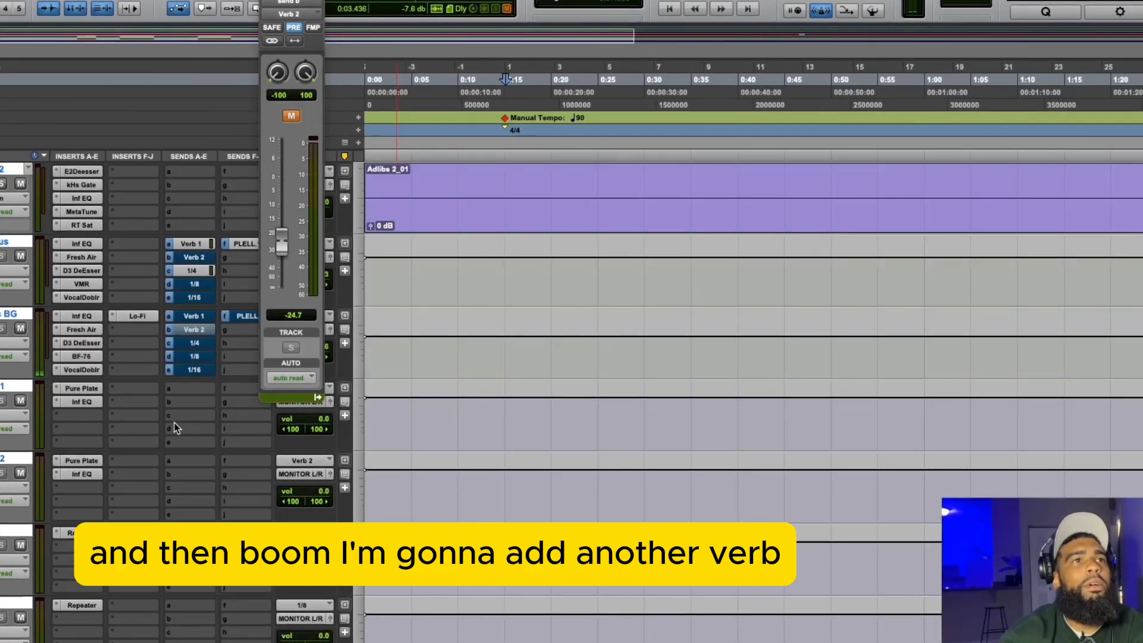
click(81, 460)
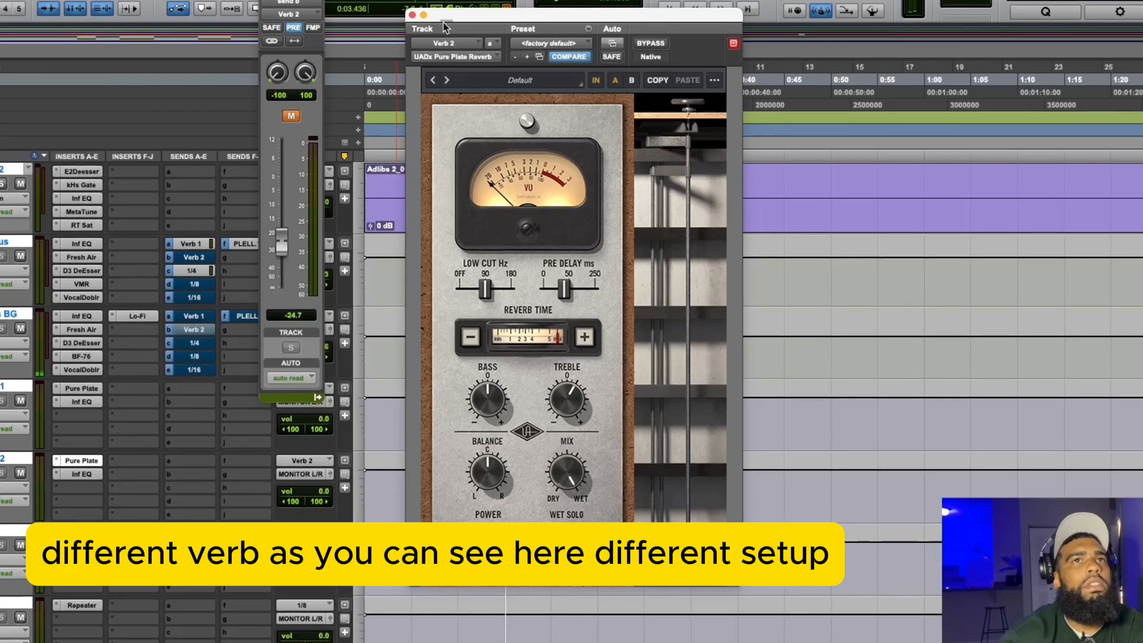
click(412, 14)
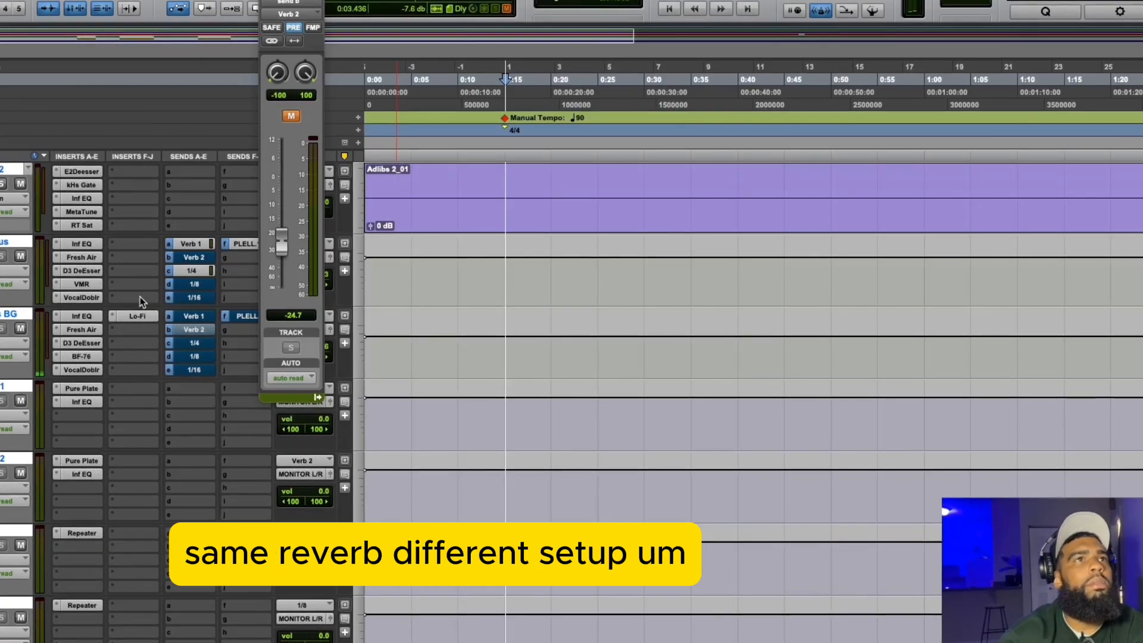
click(81, 475)
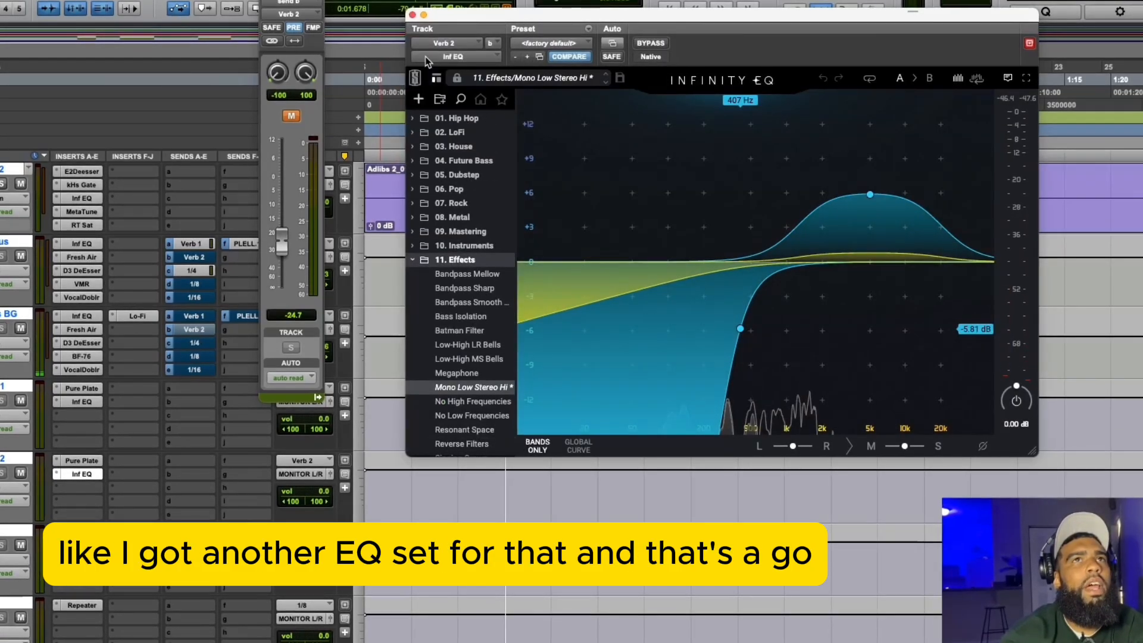
click(412, 15)
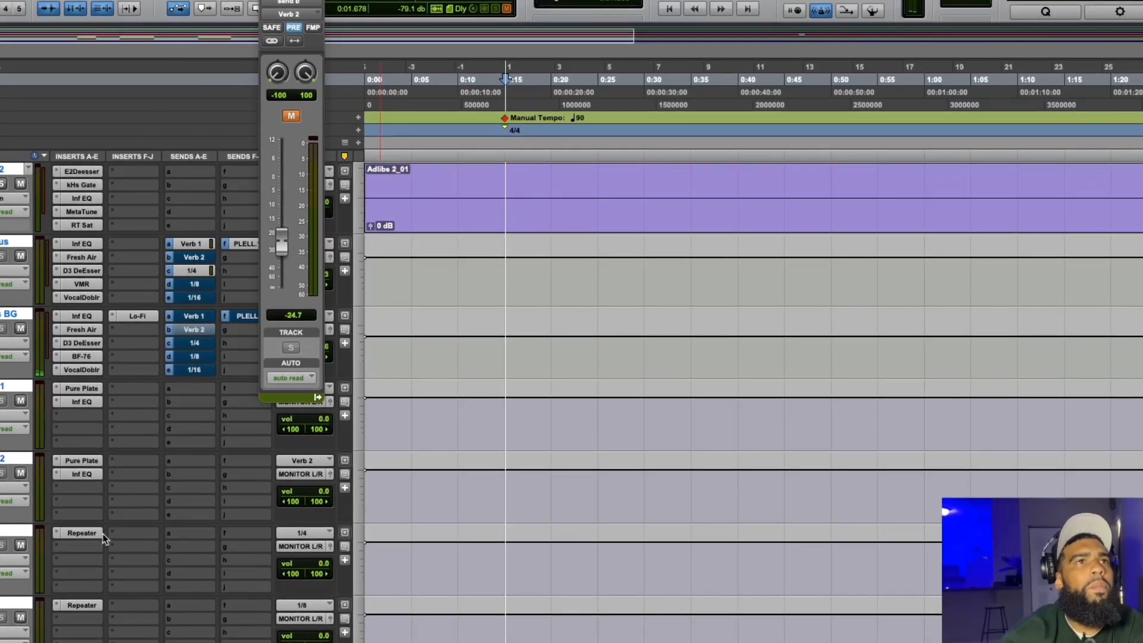
Step: Play the mix from about 0:41, unmute the Verb 2 send on Vox Bus BG and raise its level to -17.2 dB
scroll(187, 562, up, 8)
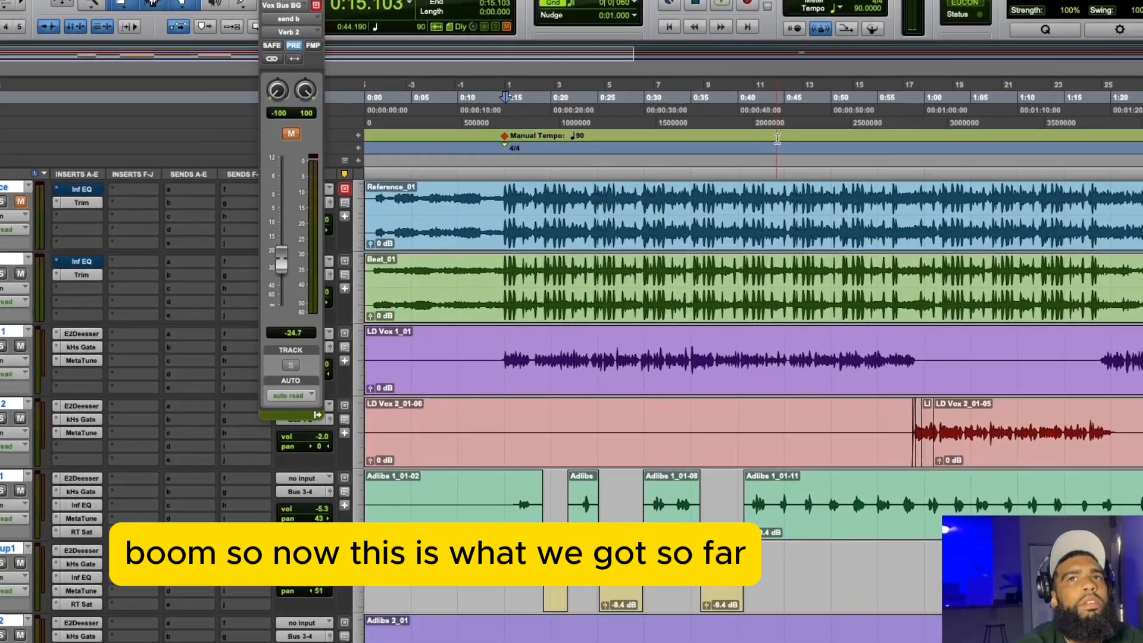
click(754, 109)
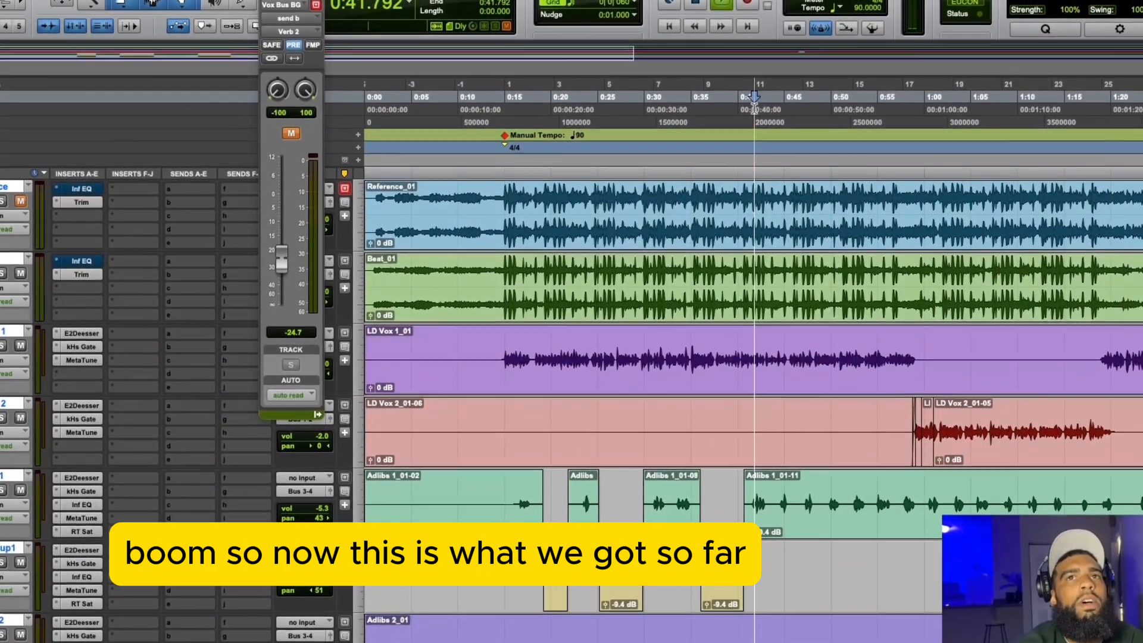
key(space)
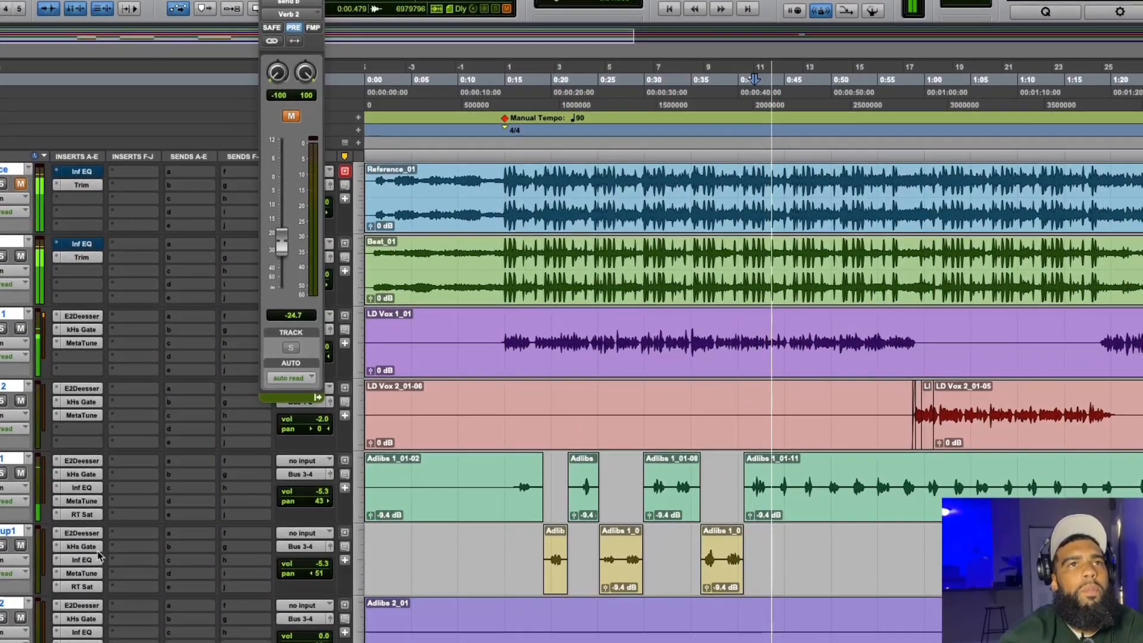
scroll(154, 547, down, 5)
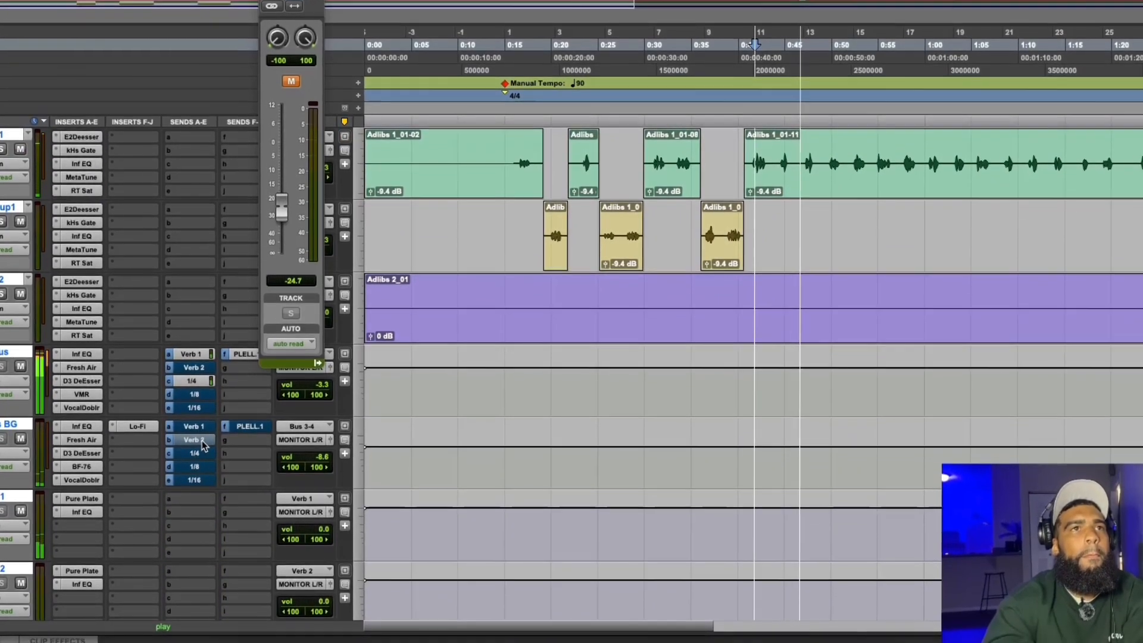
ctrl+super+click(203, 442)
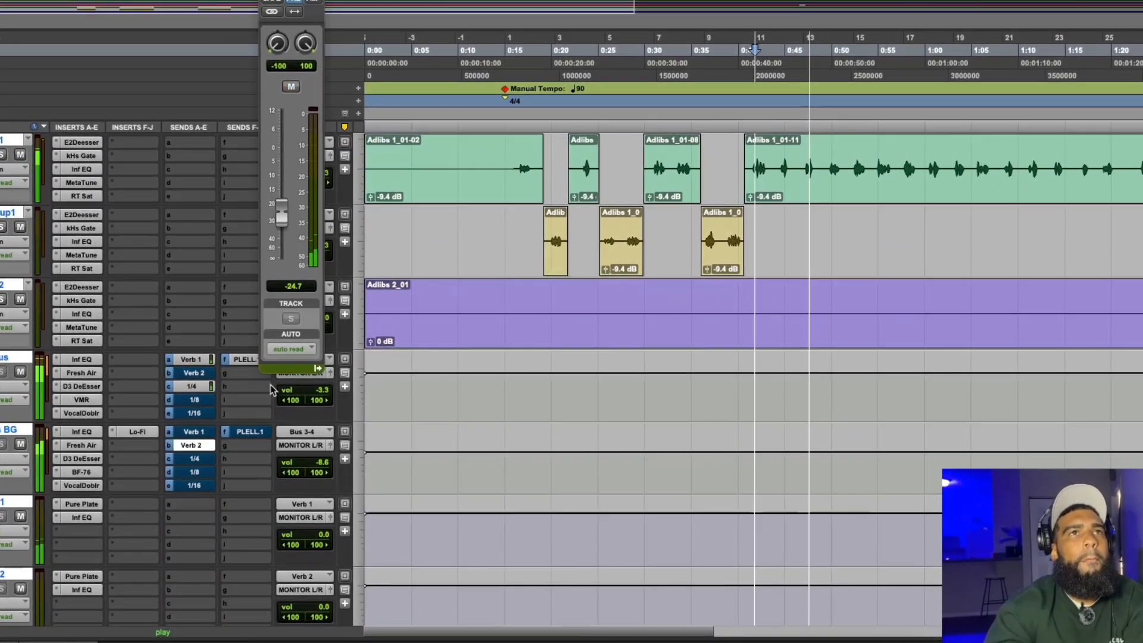
click(194, 441)
click(193, 455)
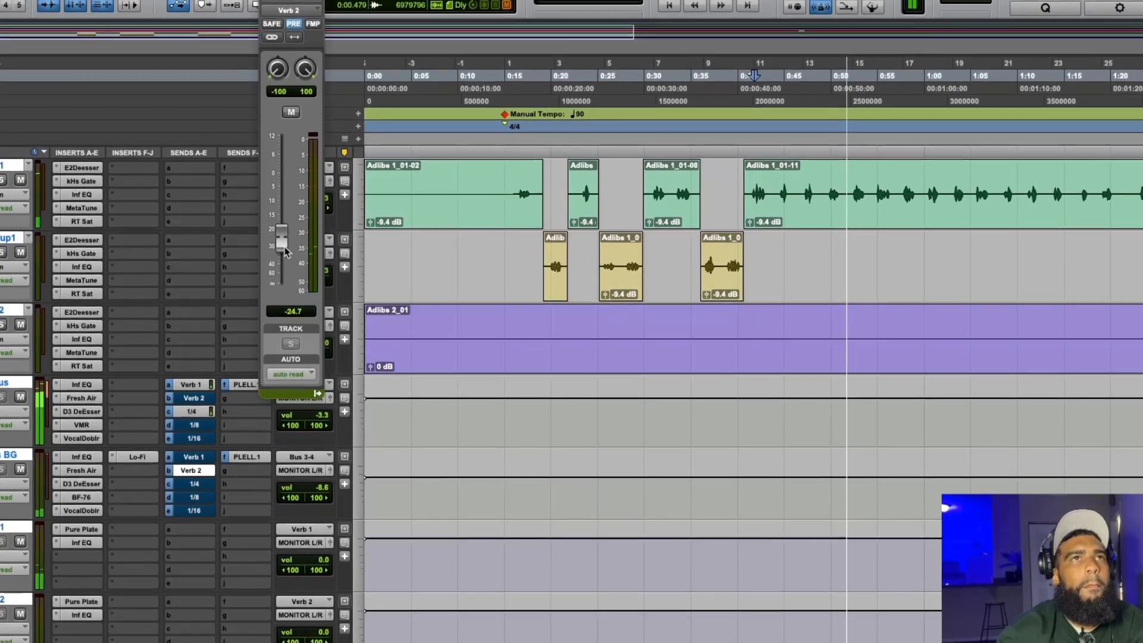
drag(282, 244, 286, 232)
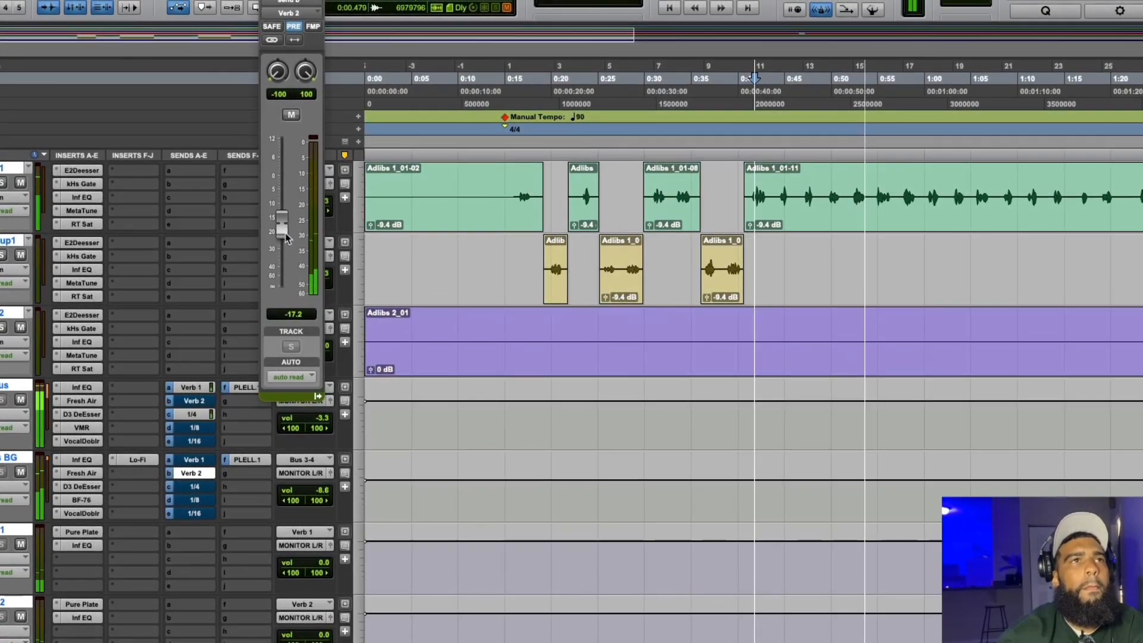
Step: Review the BF-76 limiter settings on Vox Bus BG while the mix plays
click(78, 501)
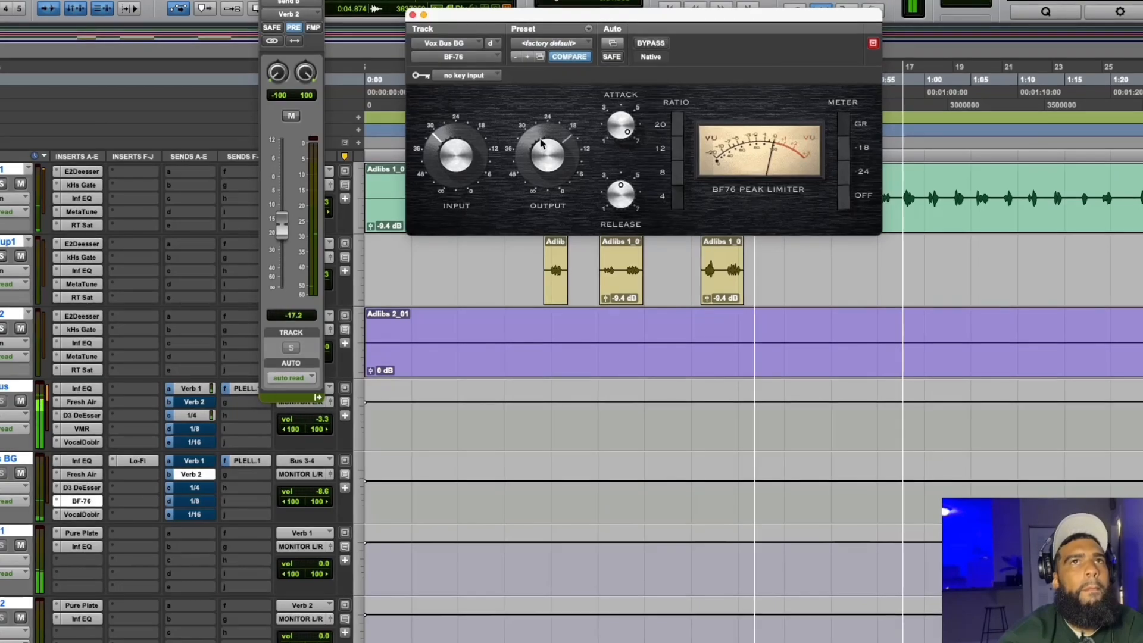
click(412, 15)
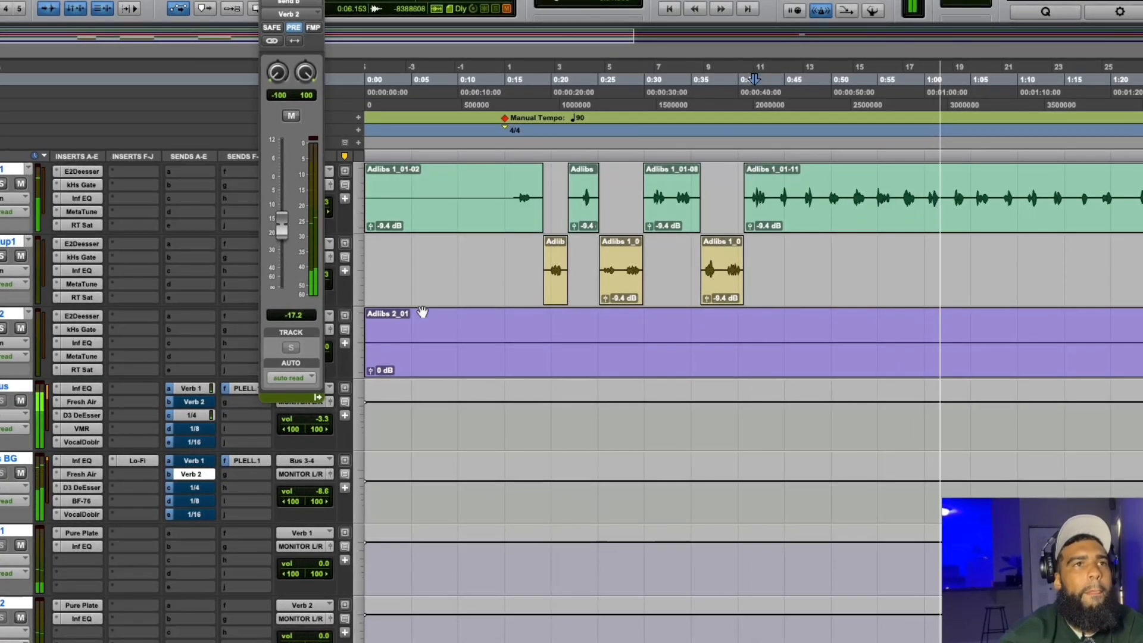
scroll(422, 311, down, 3)
scroll(384, 399, up, 3)
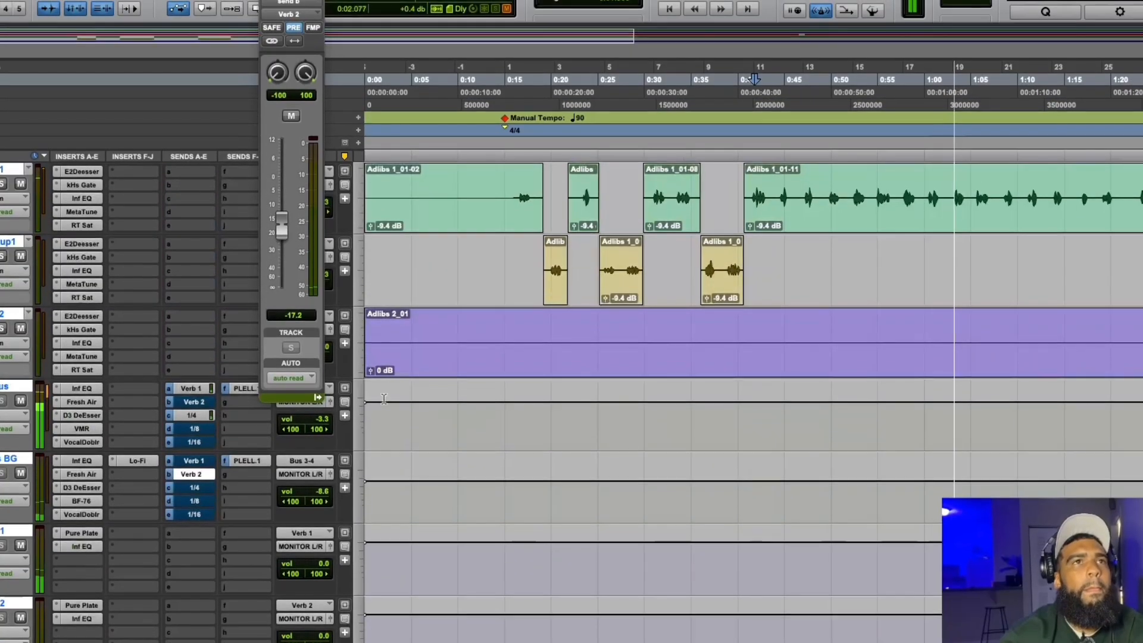
Step: Unmute the 1/8 delay send on Vox Bus BG and set its level to -32.7 dB
click(194, 503)
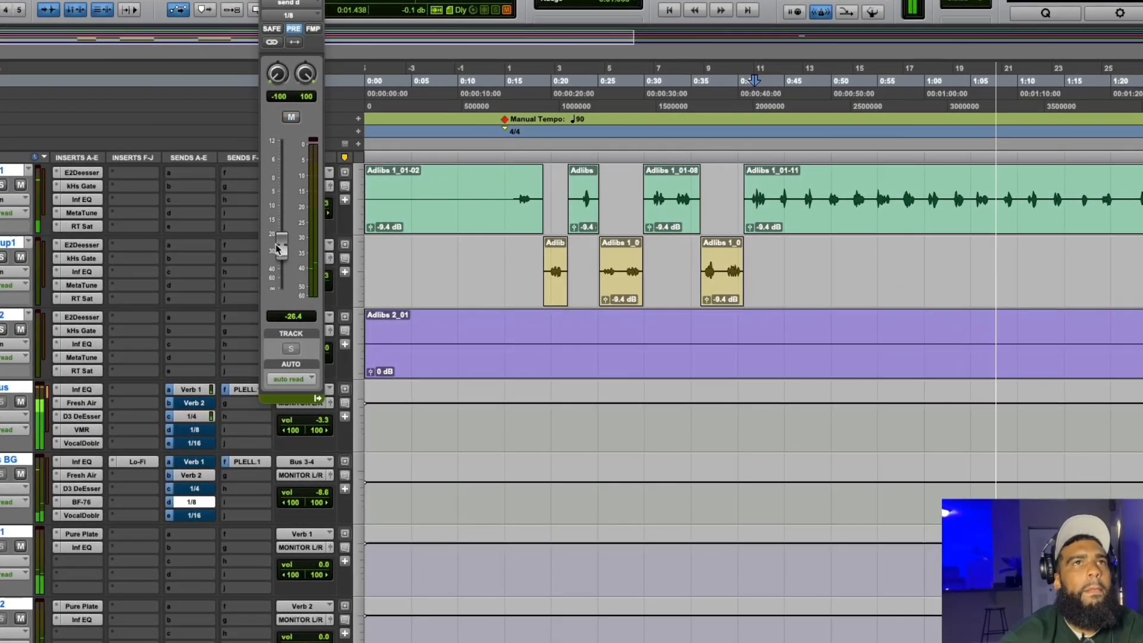
drag(280, 258, 277, 263)
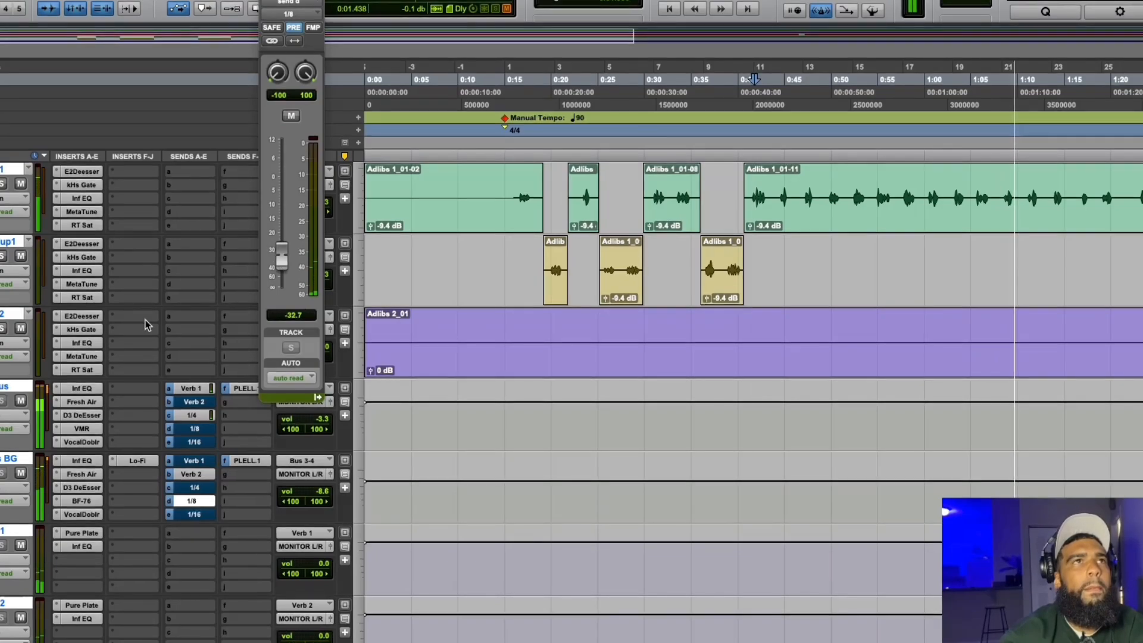
Step: Compare the current mix with the Reference track by toggling the reference's mute and solo during playback
scroll(145, 324, up, 5)
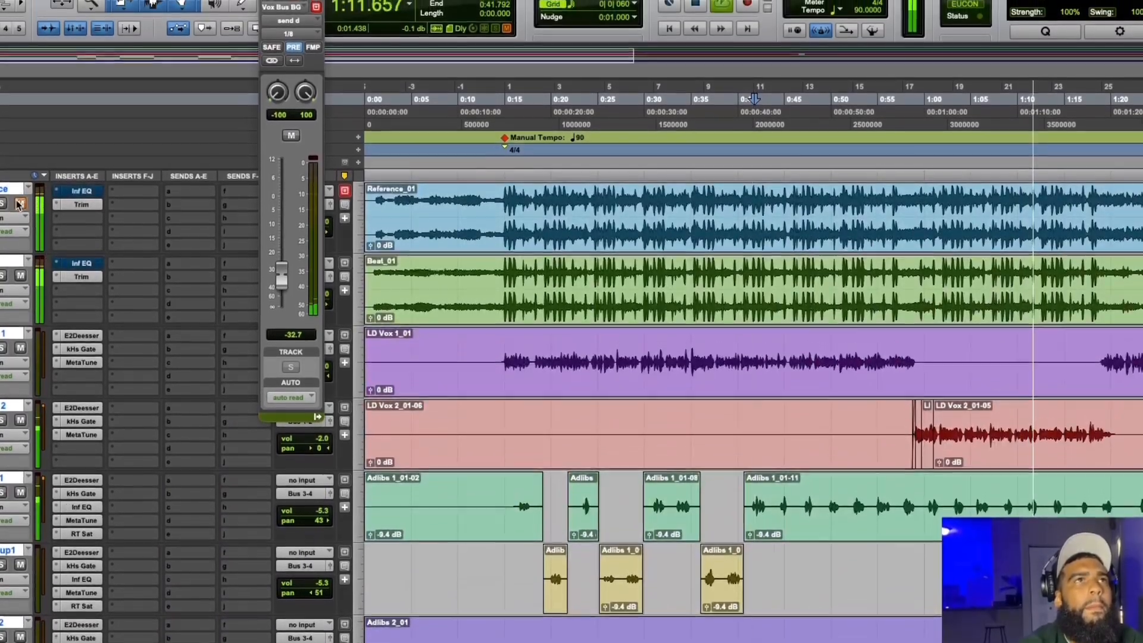
click(19, 204)
click(4, 203)
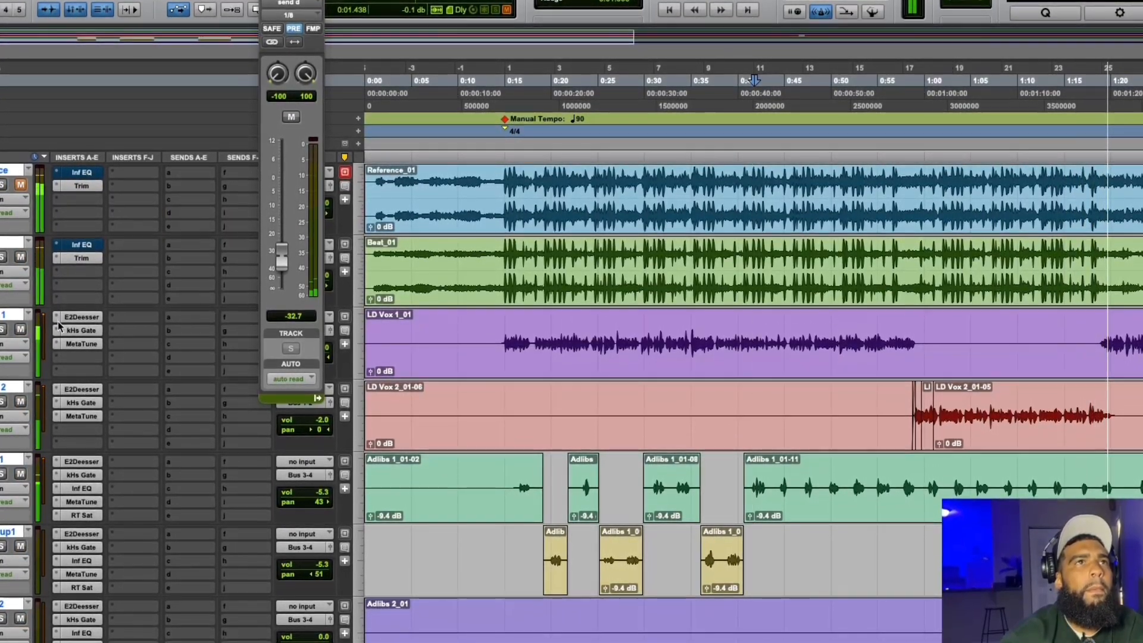
scroll(145, 365, down, 5)
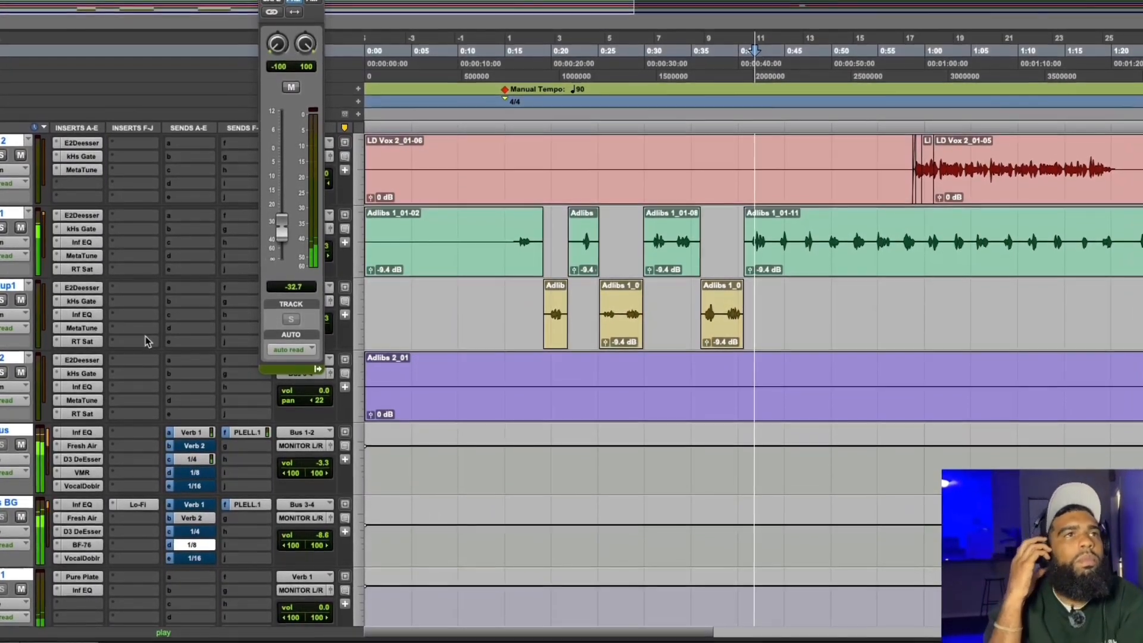
Step: Lower the Verb 2 send on Vox Bus BG to -23.5 dB and close the send window
scroll(48, 420, down, 3)
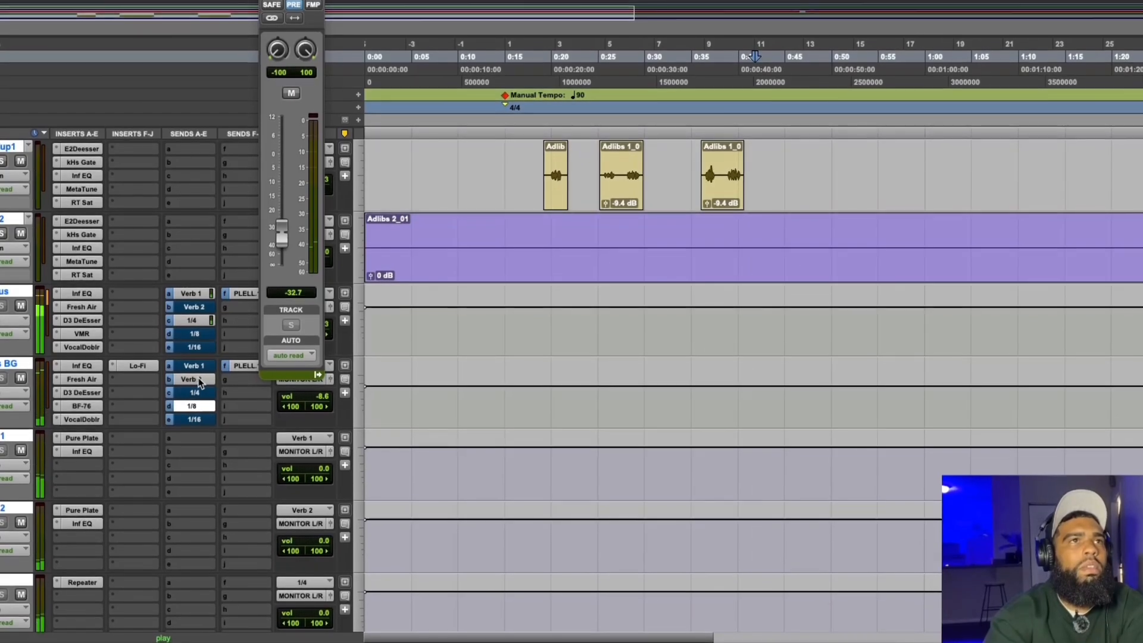
click(200, 383)
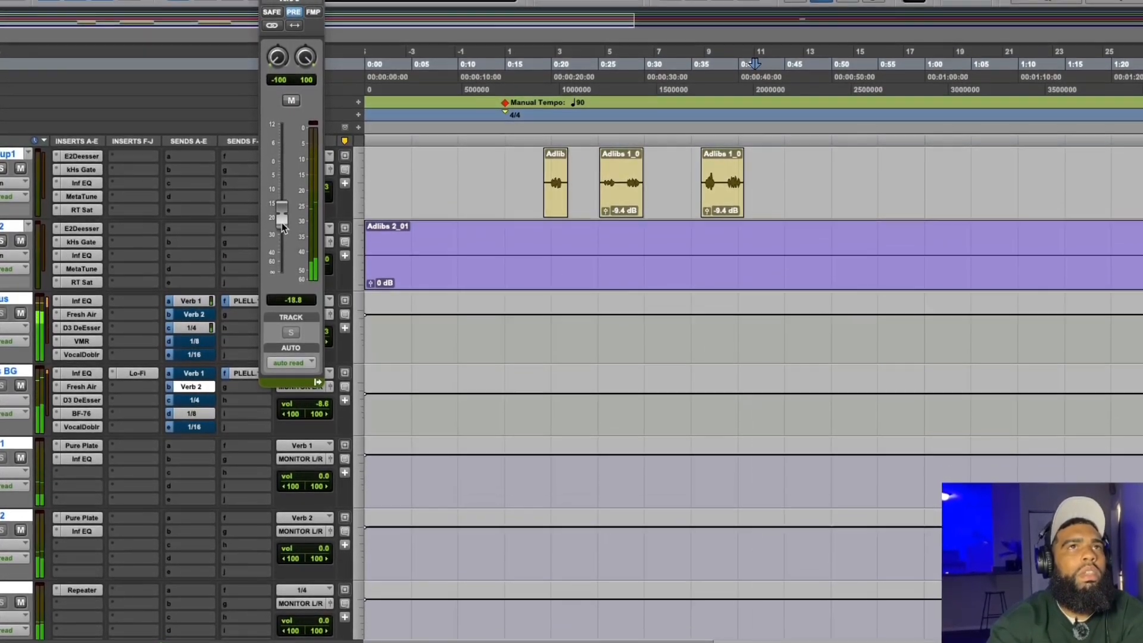
drag(281, 228, 282, 236)
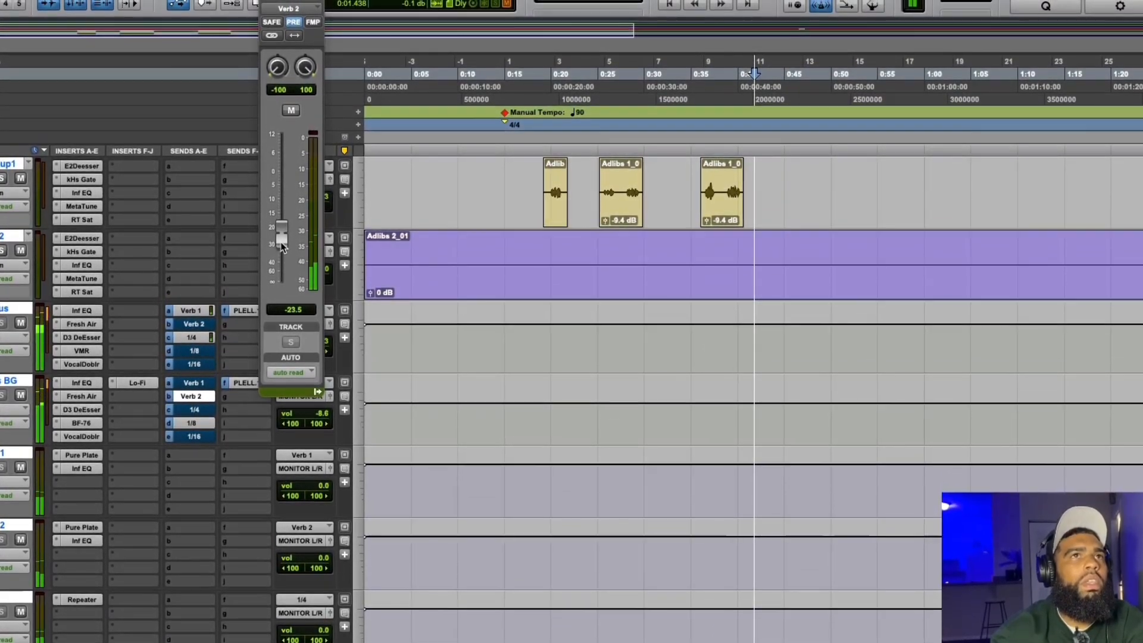
click(265, 1)
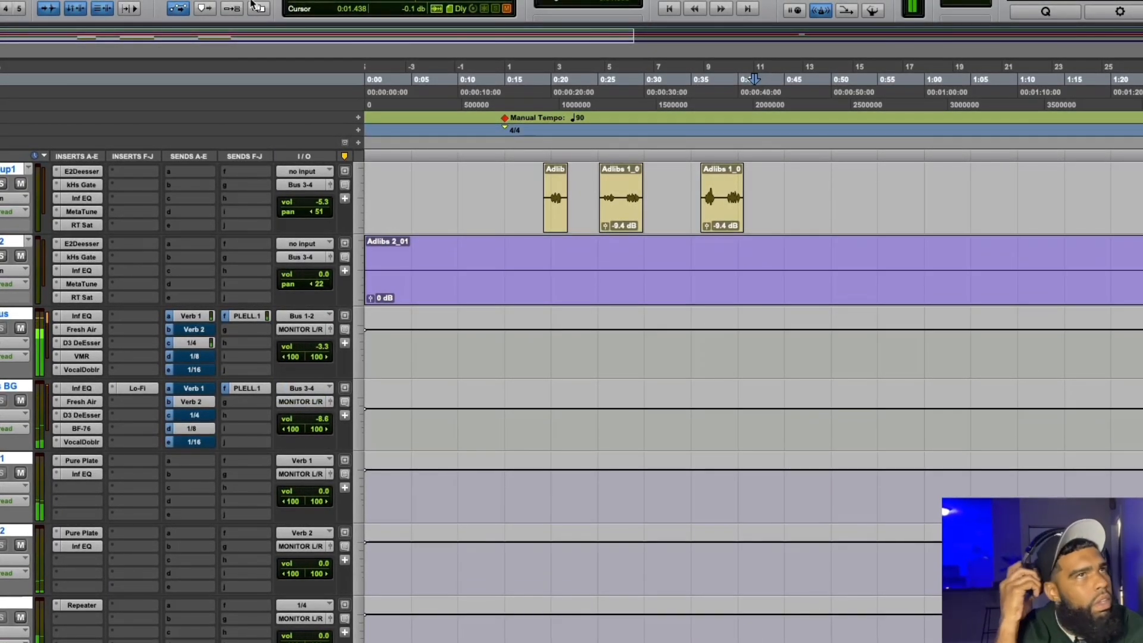
Step: Open the Virtual Mix Rack on the PLELL parallel track and remove its Revival module
scroll(755, 334, up, 5)
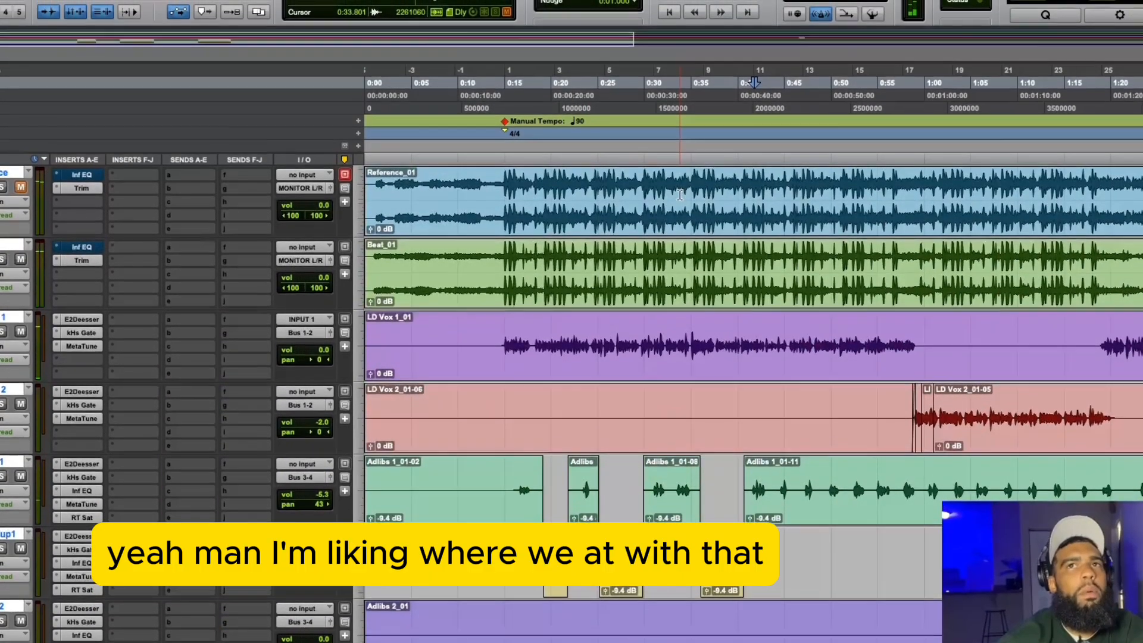
scroll(756, 350, down, 3)
scroll(756, 350, down, 9)
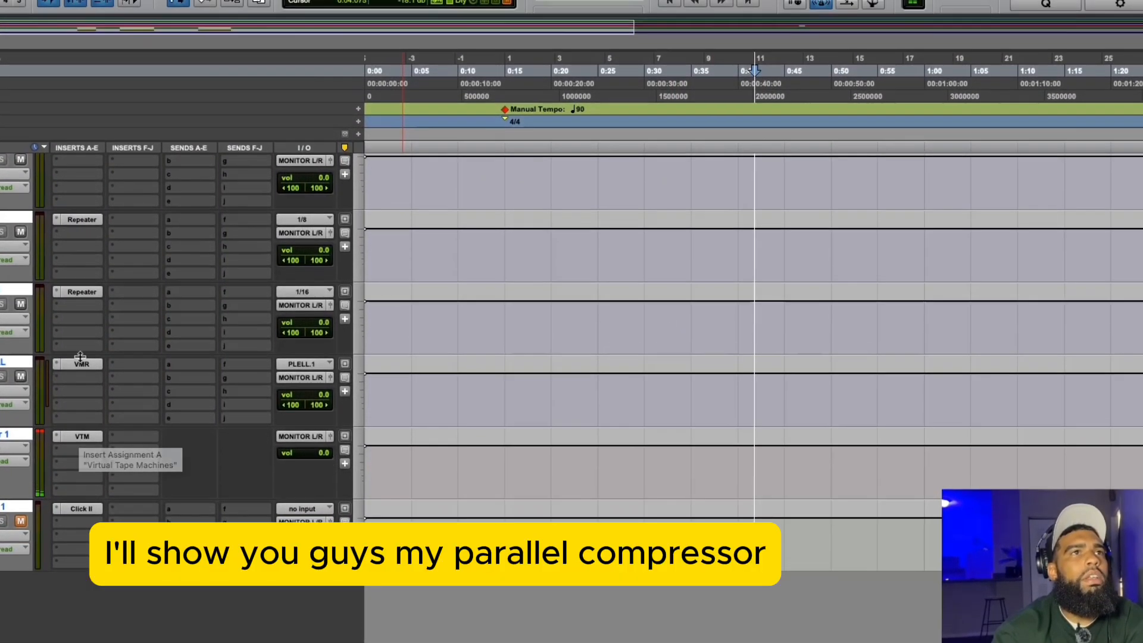
click(81, 372)
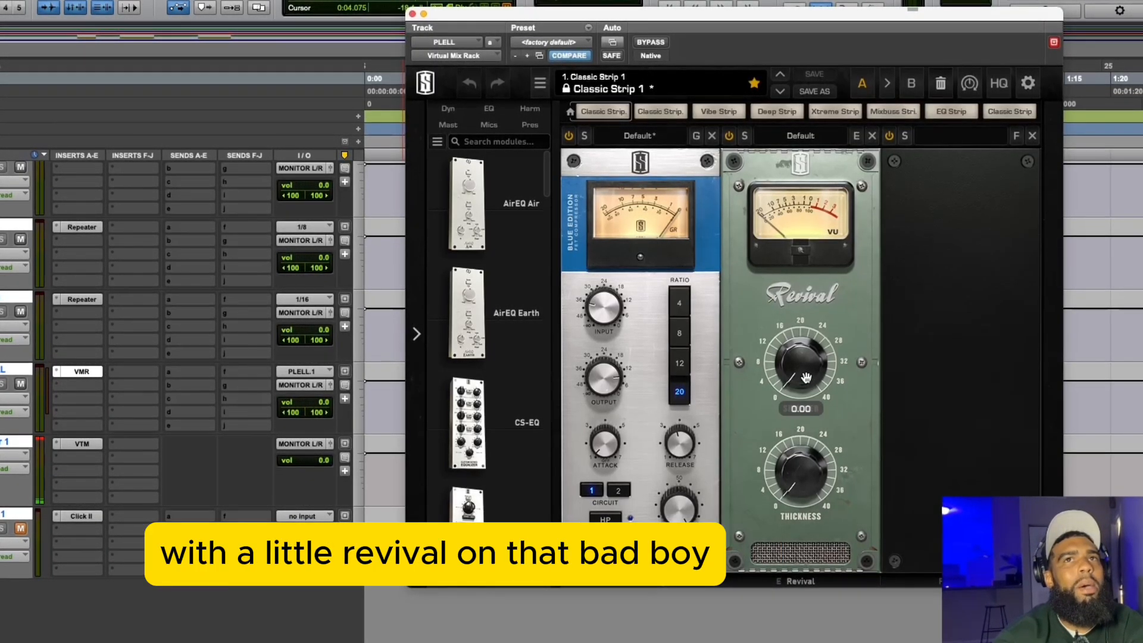
click(873, 136)
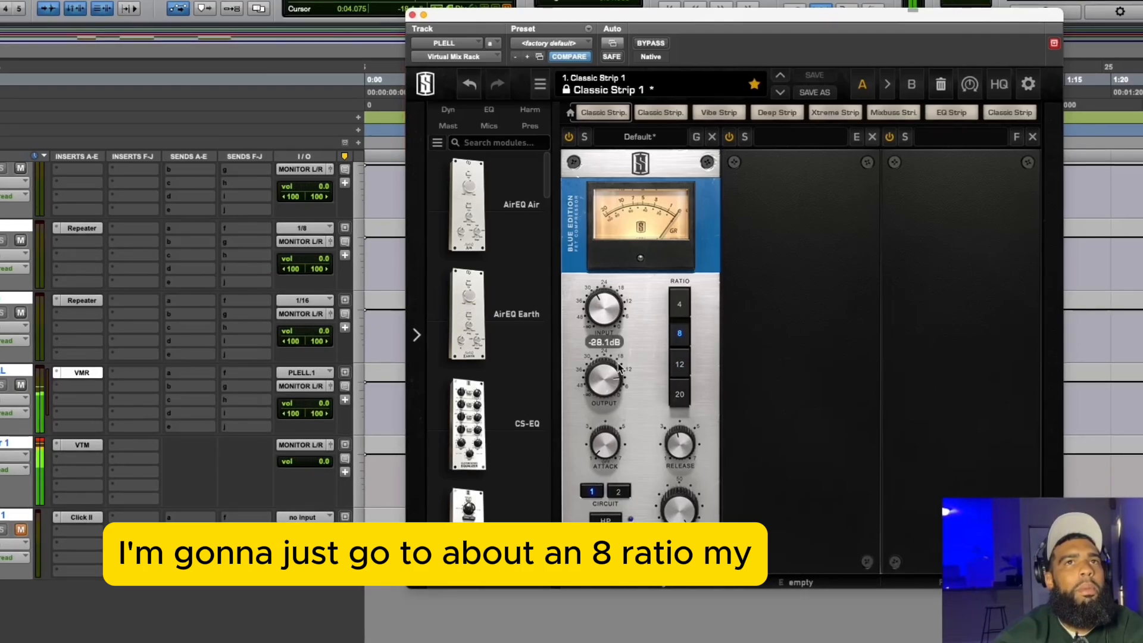
Step: Set the PLELL track's FG-116 compressor to ratio 8 and output -14.6 dB, adjust its attack, and close the plug-in
drag(604, 396, 605, 400)
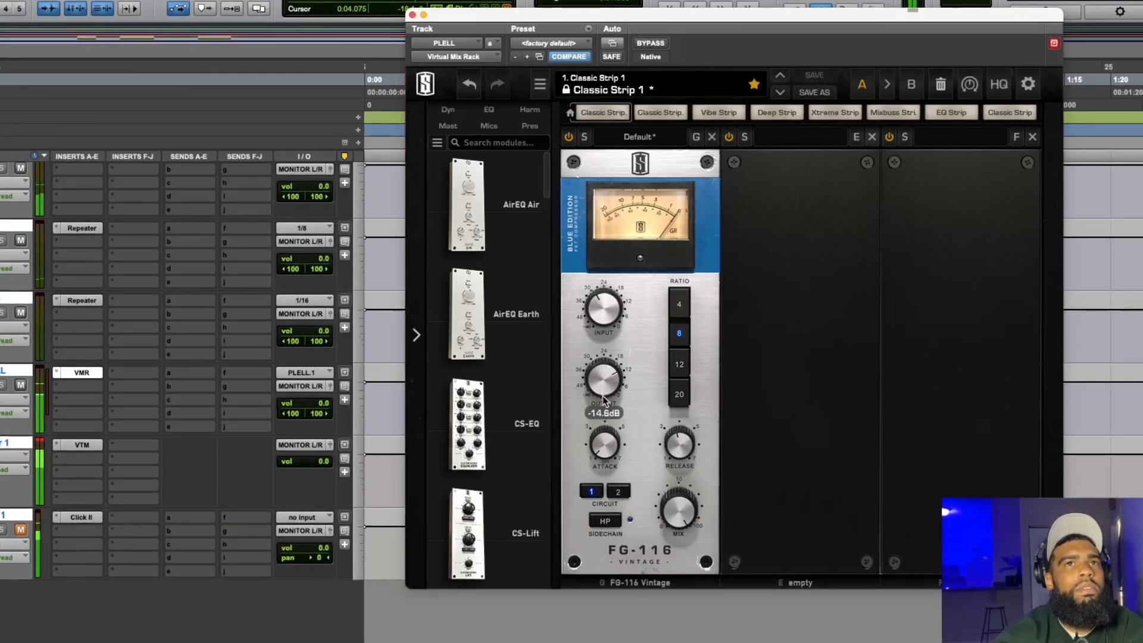
mouse_move(606, 458)
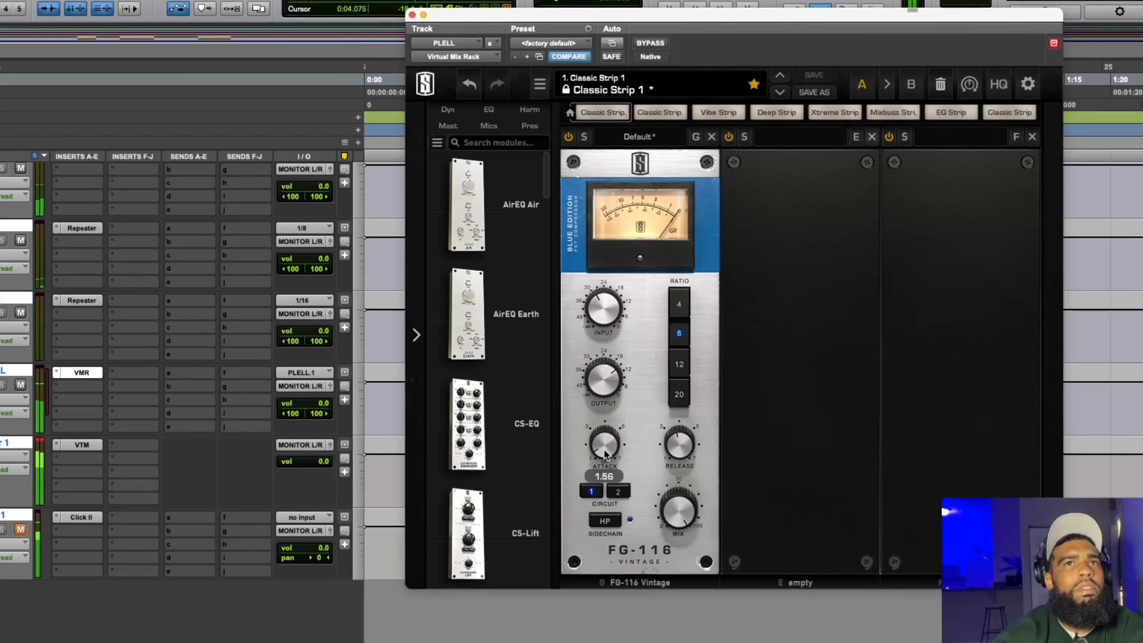
drag(606, 454, 642, 362)
mouse_move(677, 448)
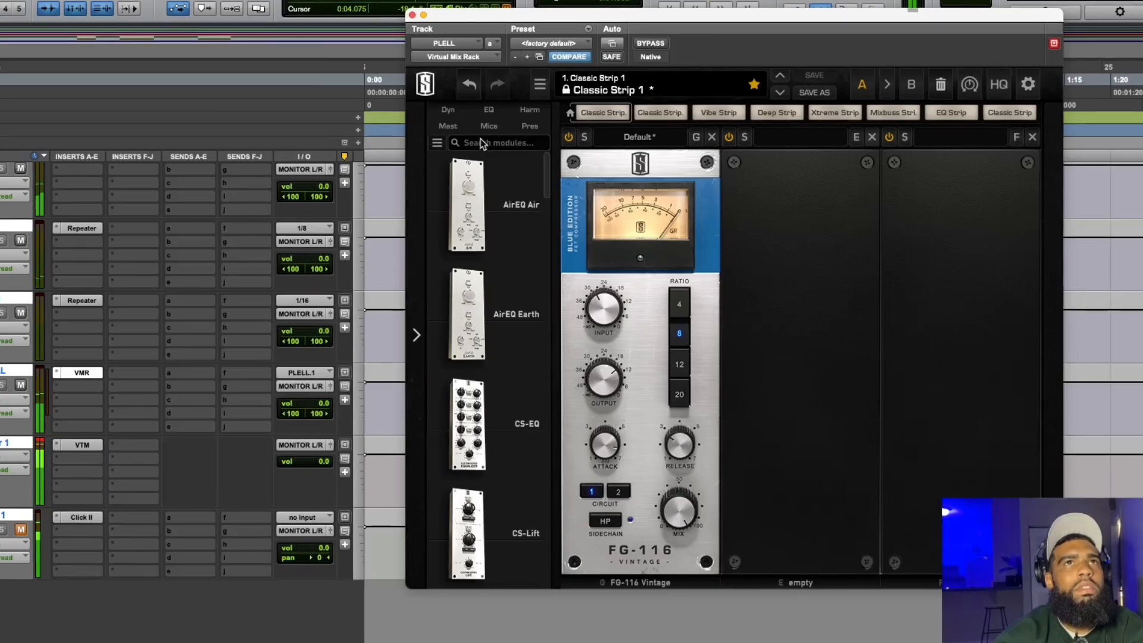
click(412, 15)
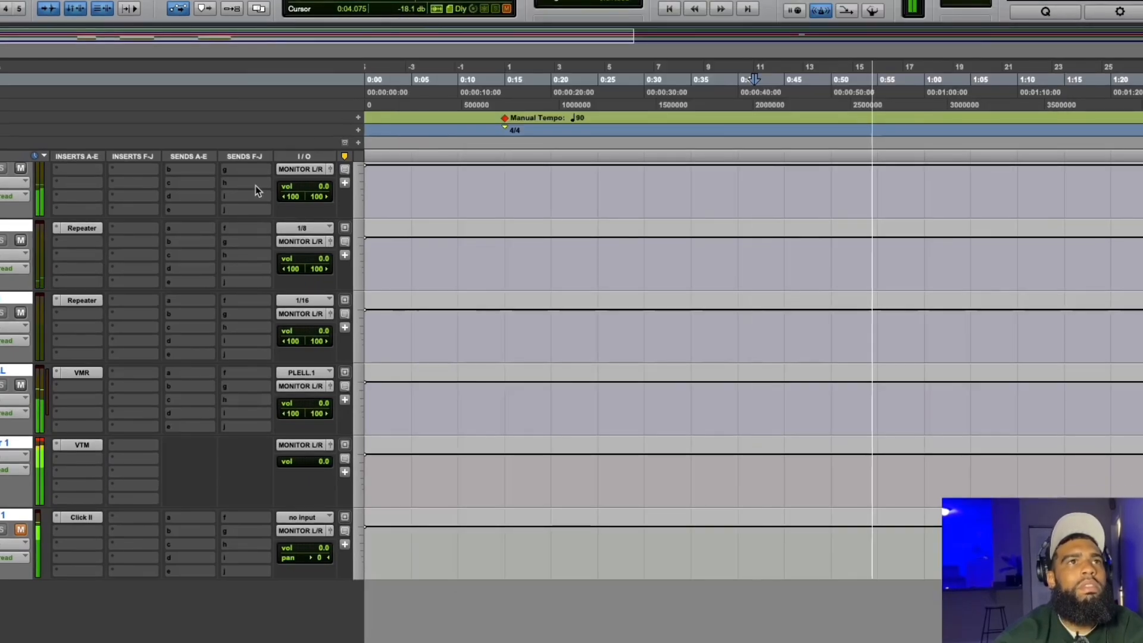
Step: Set Virtual Tape Machines on Master 1 to input -6.53 dB and output +6.53 dB
click(83, 446)
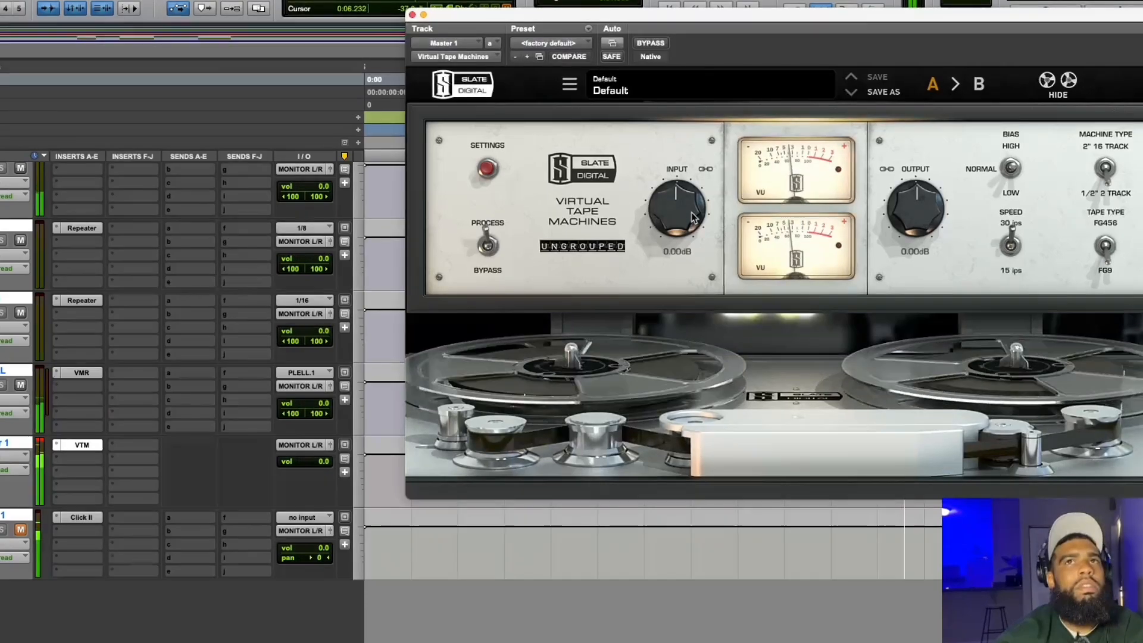
drag(692, 217, 677, 236)
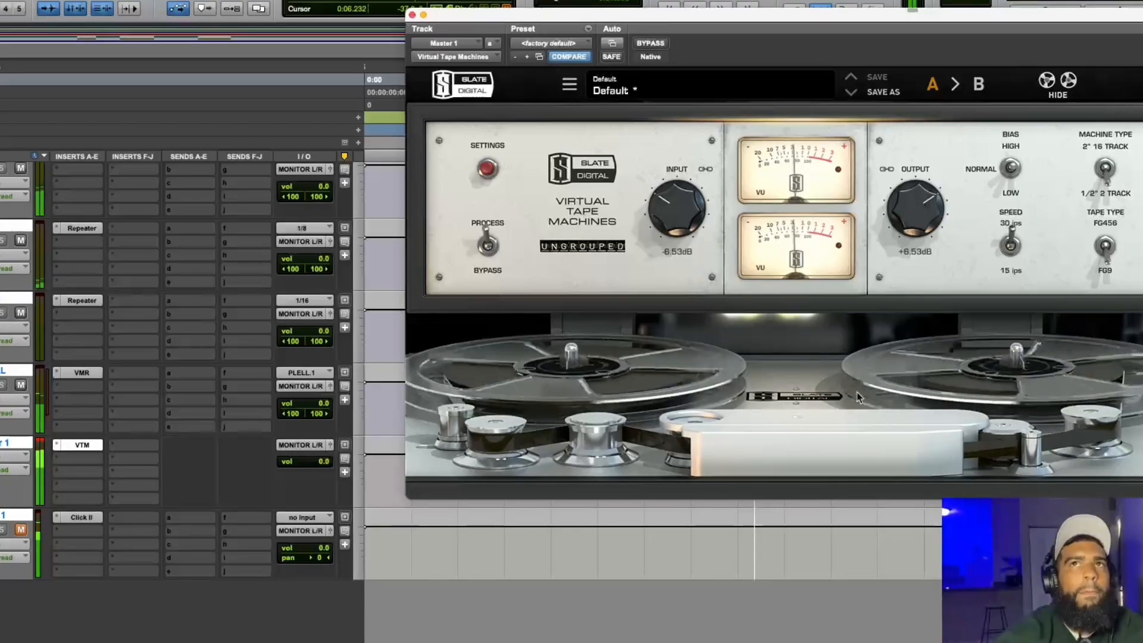
Step: Solo the Reference track to compare it with the mix, then restore its muted state
scroll(203, 370, up, 5)
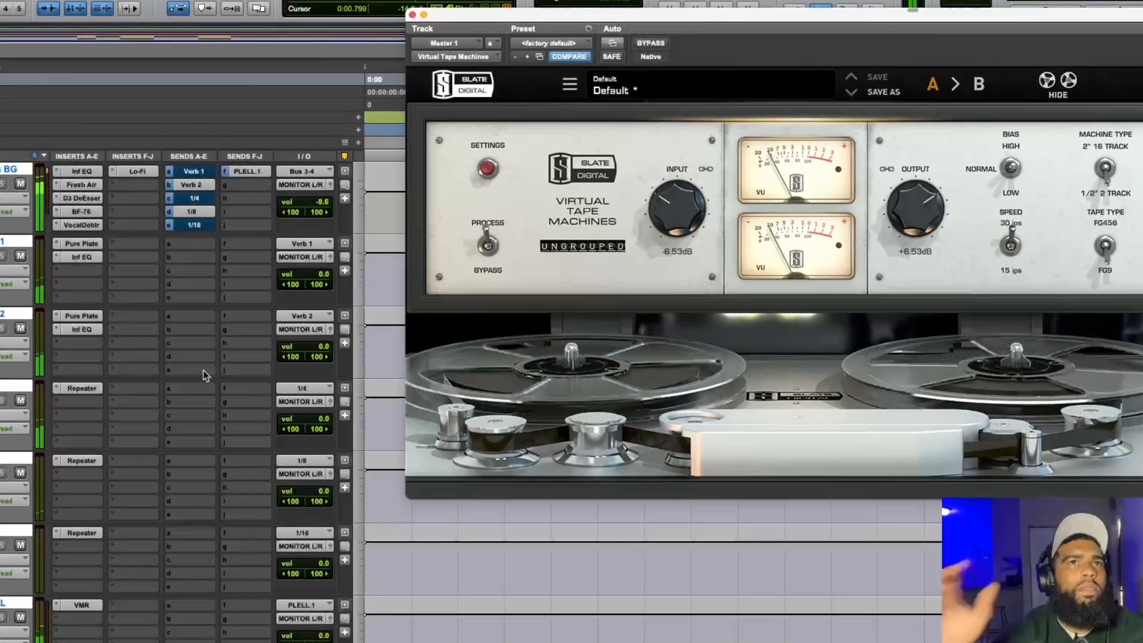
scroll(202, 371, up, 3)
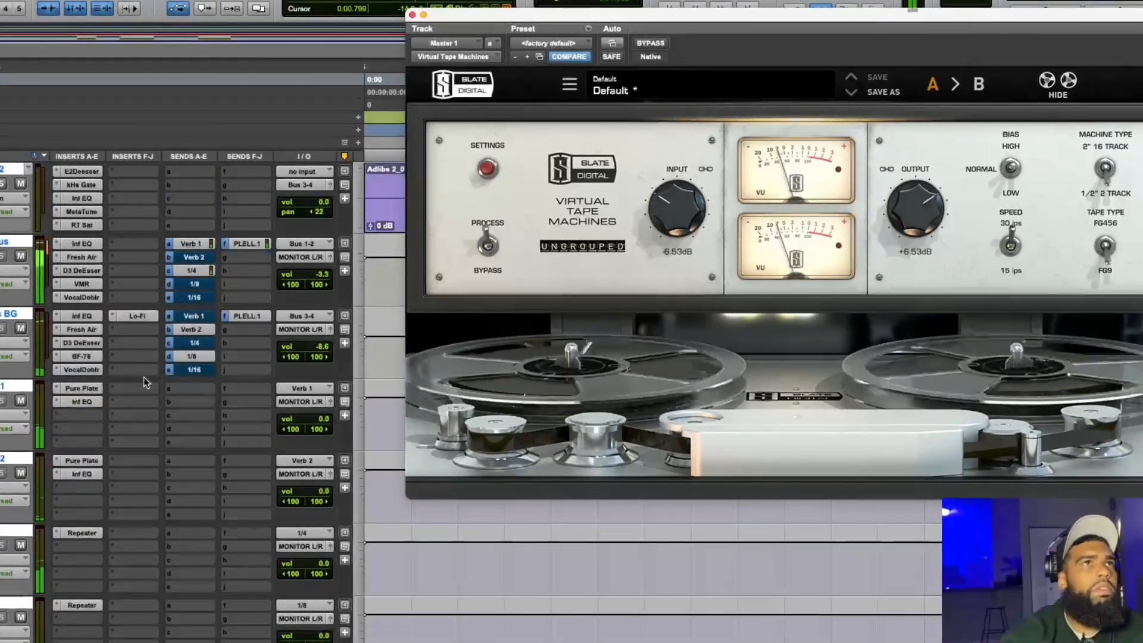
scroll(94, 418, down, 3)
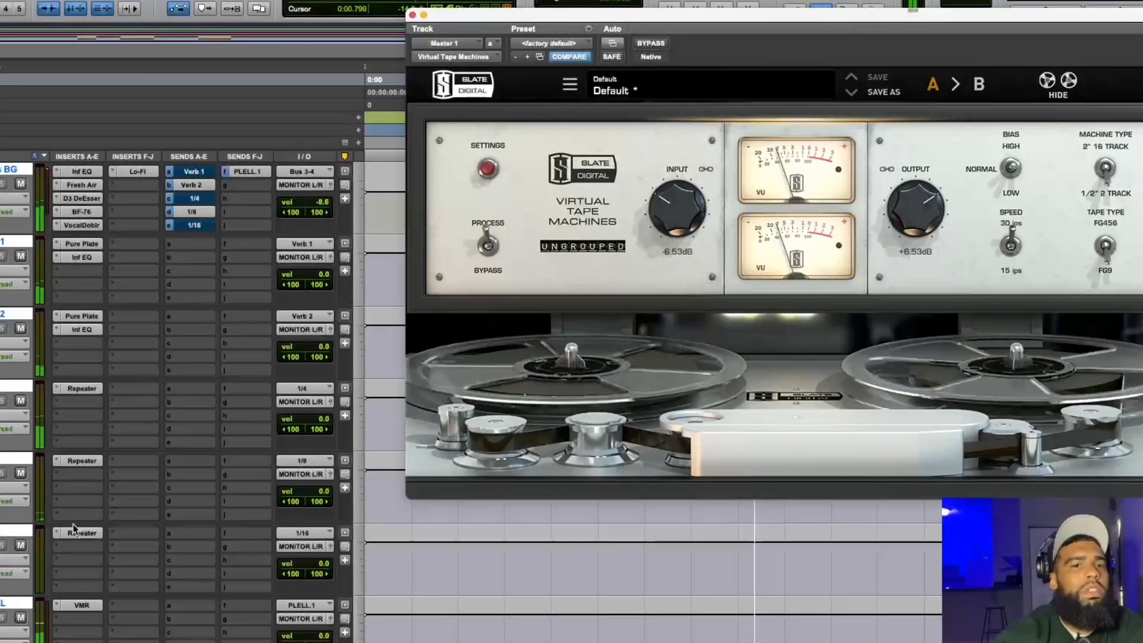
scroll(74, 530, up, 10)
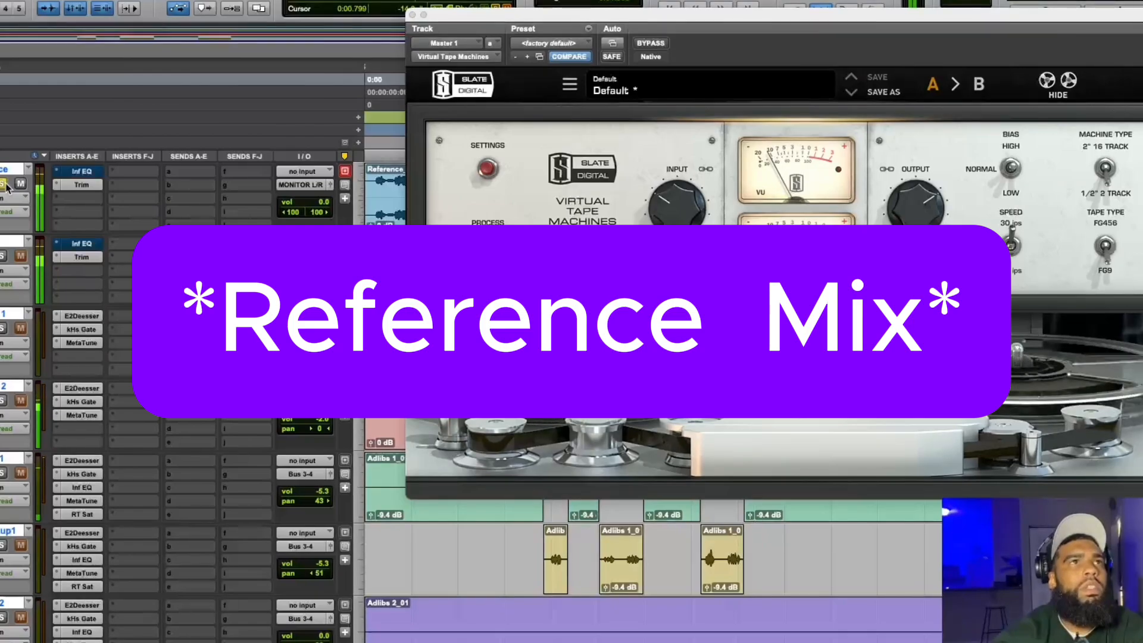
click(4, 185)
click(20, 185)
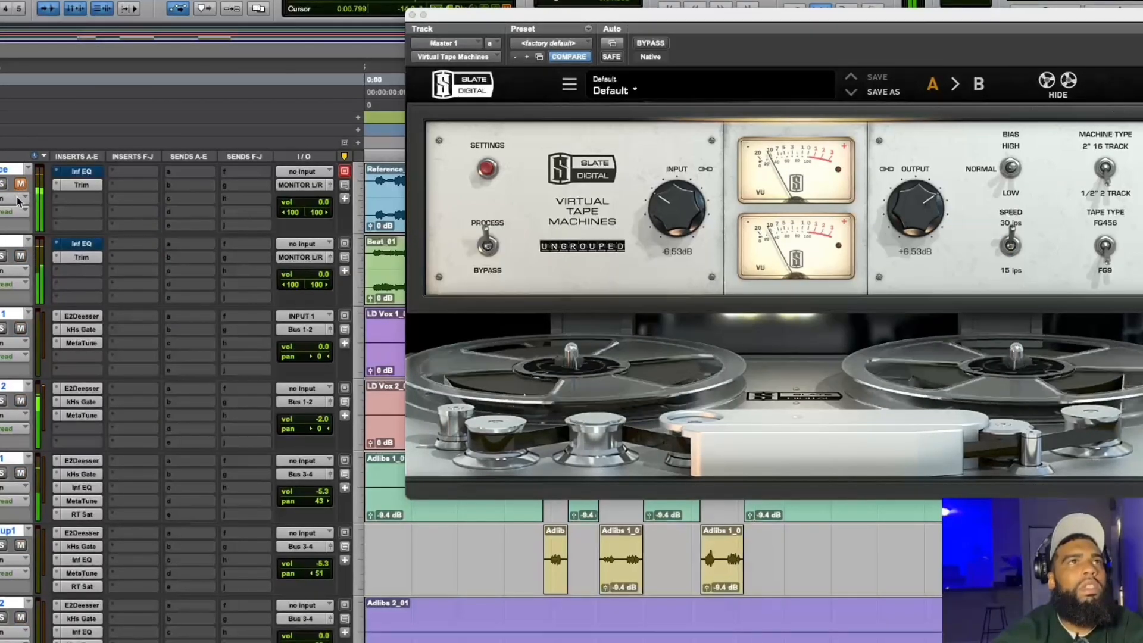
Step: Show the Mix window, close Virtual Tape Machines, and lower the Beat track's fader to -9.4 dB
scroll(18, 202, down, 3)
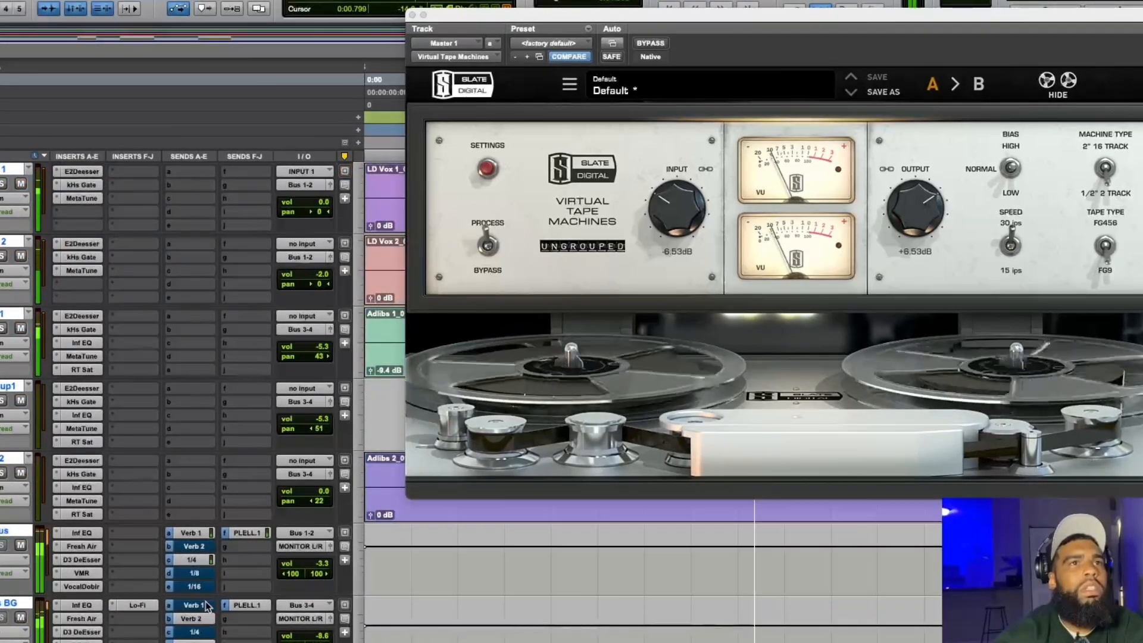
scroll(205, 606, down, 2)
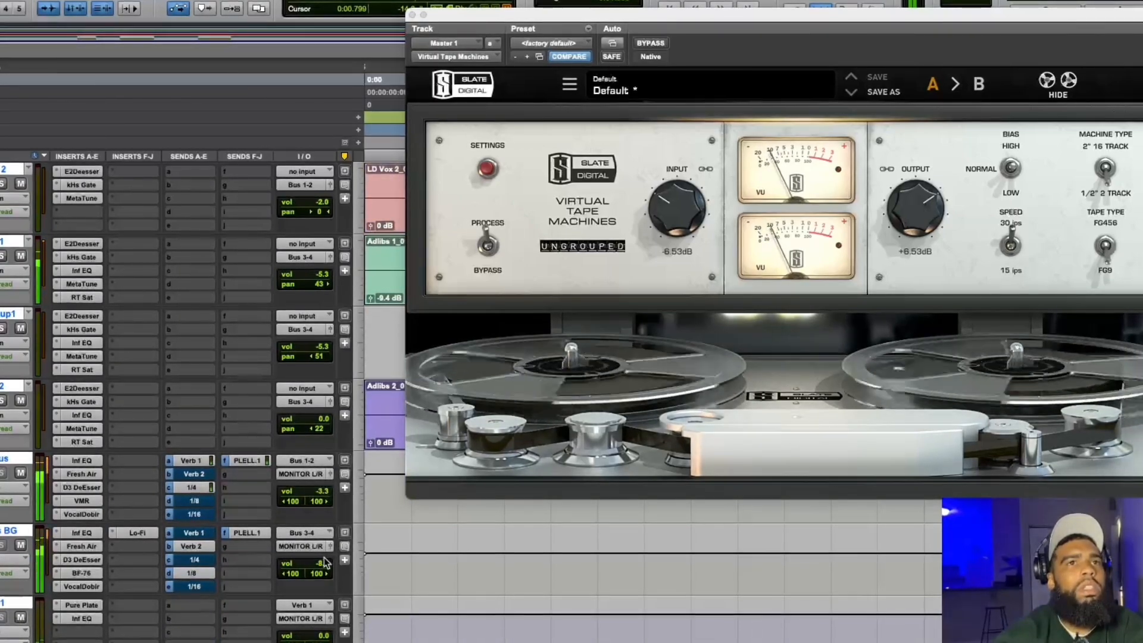
key(super+equal)
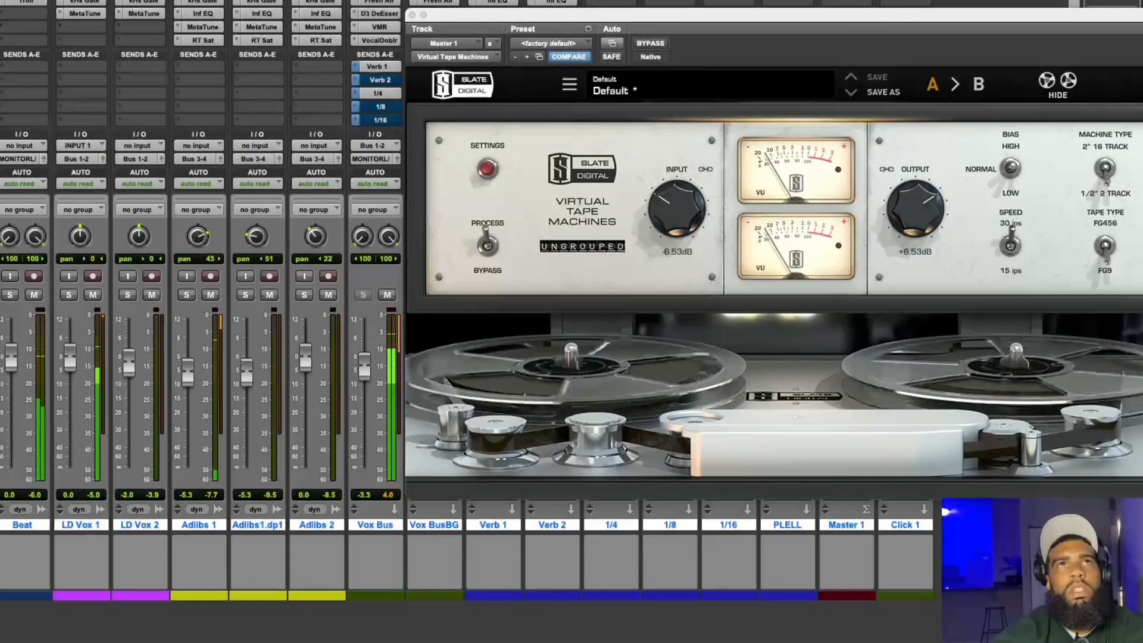
click(413, 15)
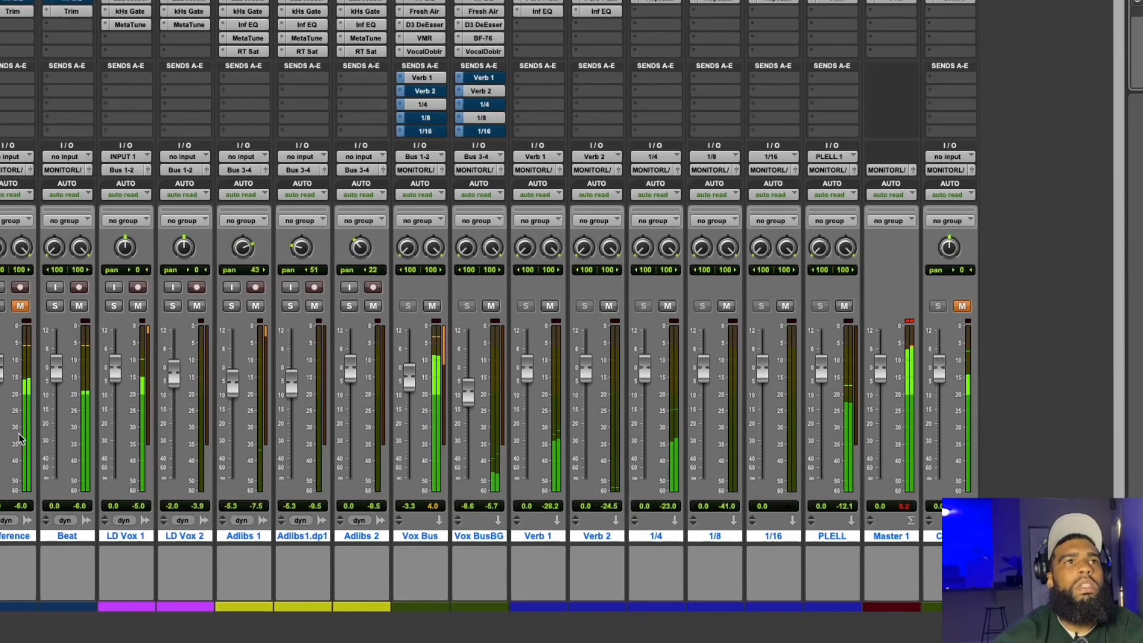
drag(55, 384, 55, 397)
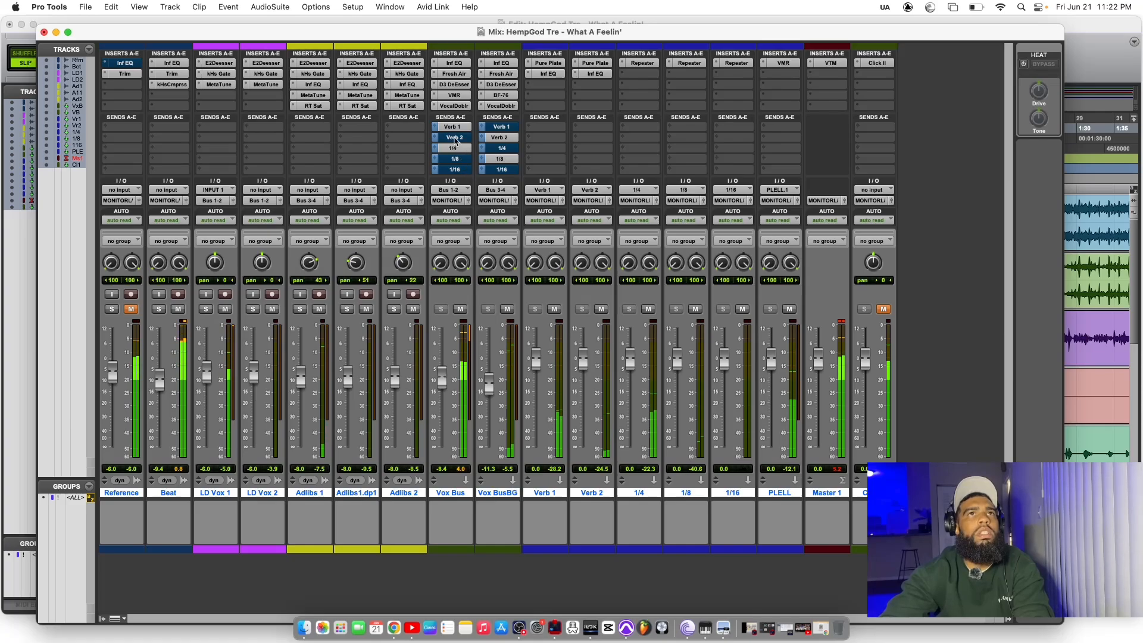
Step: Check the Verb 1 send level on Vox Bus, close it, and bring the Edit window back to the front
click(457, 127)
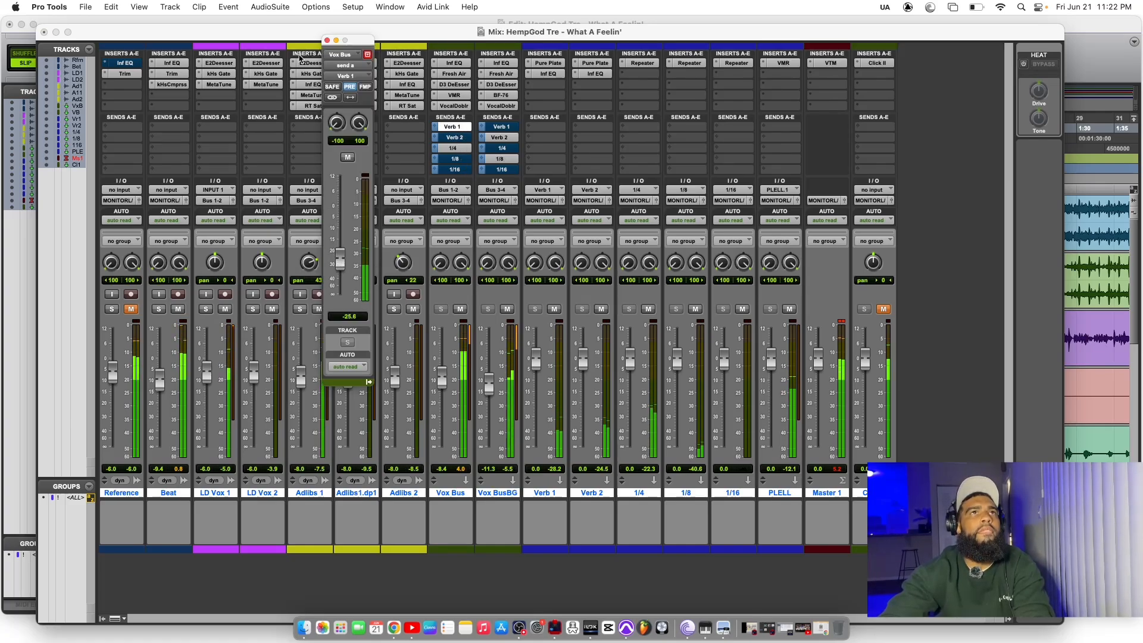
click(328, 41)
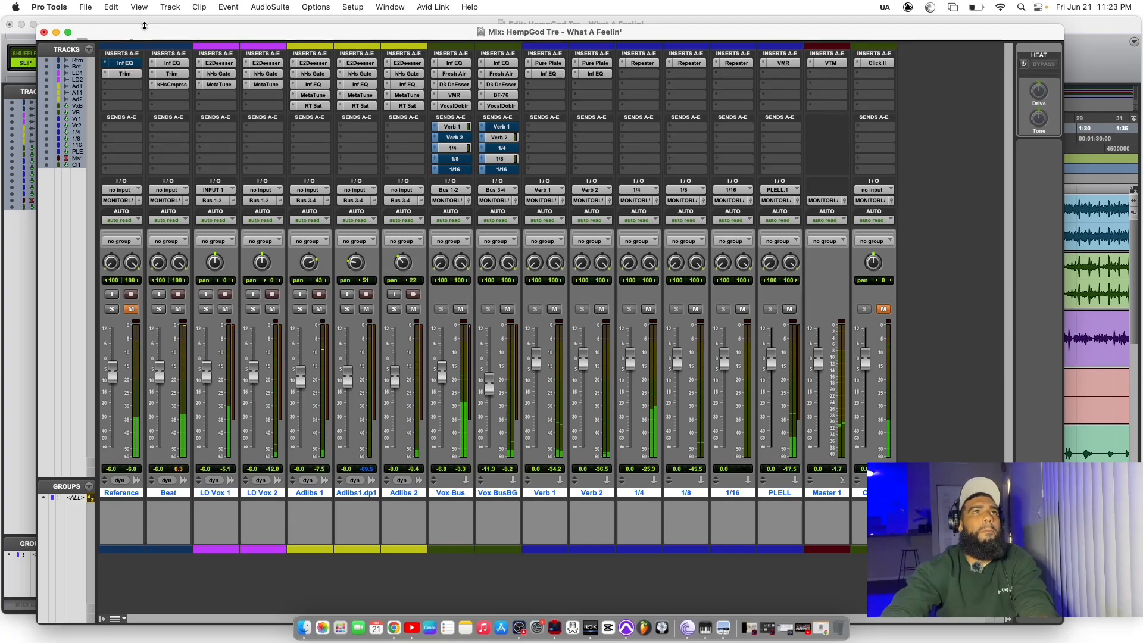
click(144, 20)
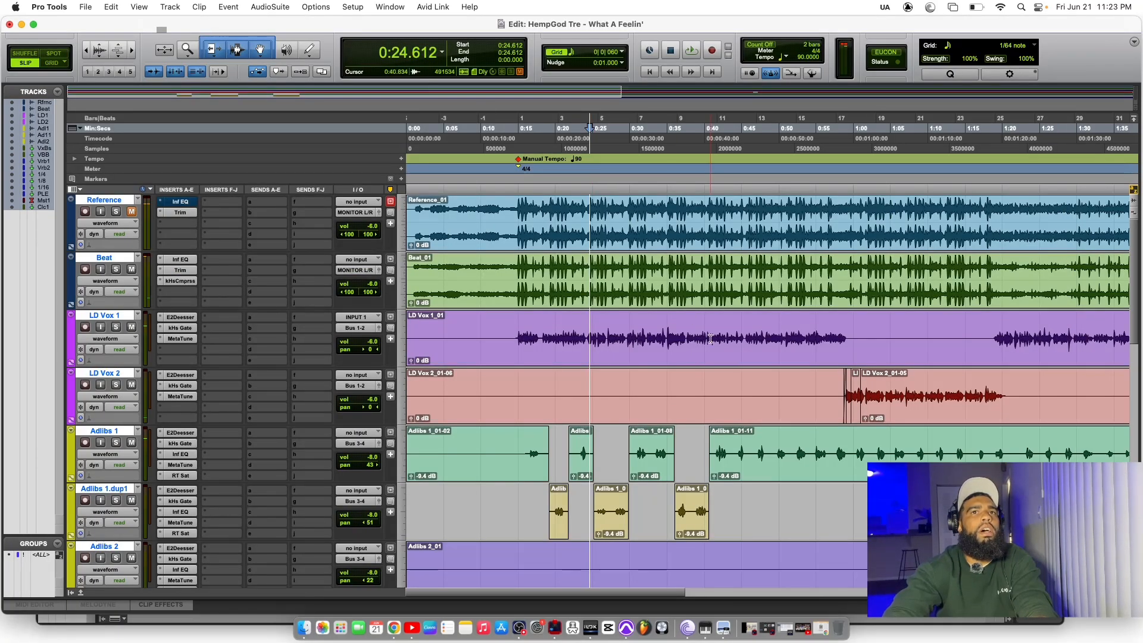
Step: Split Adlibs 1 between its phrases from about 0:49 to 1:13 and move alternate clips down to Adlibs 1.dup1
click(772, 447)
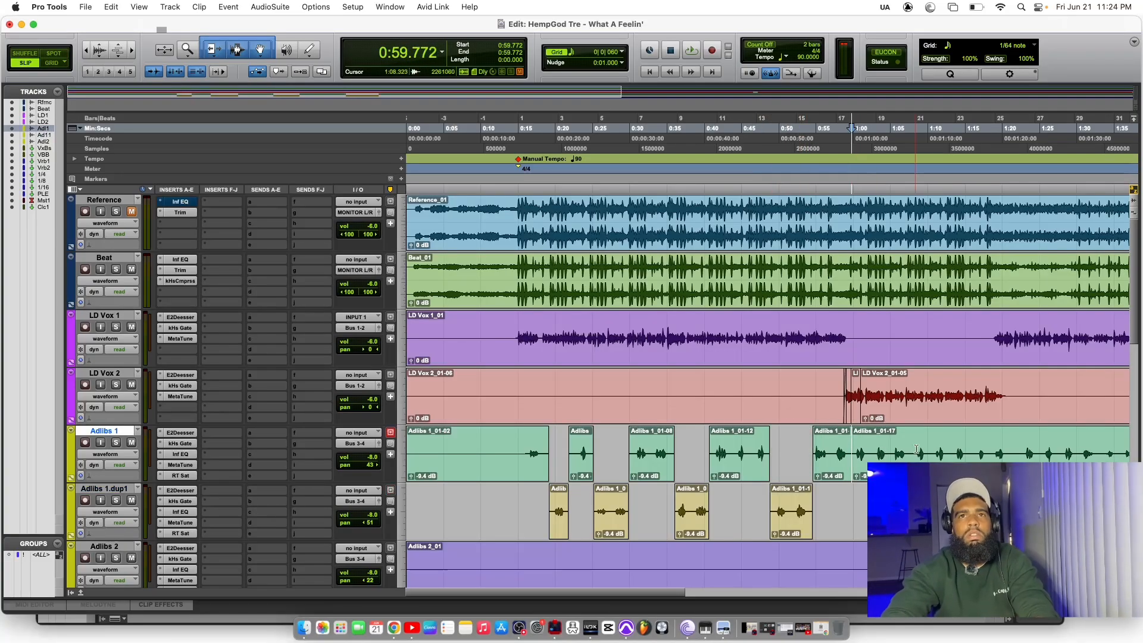
click(889, 449)
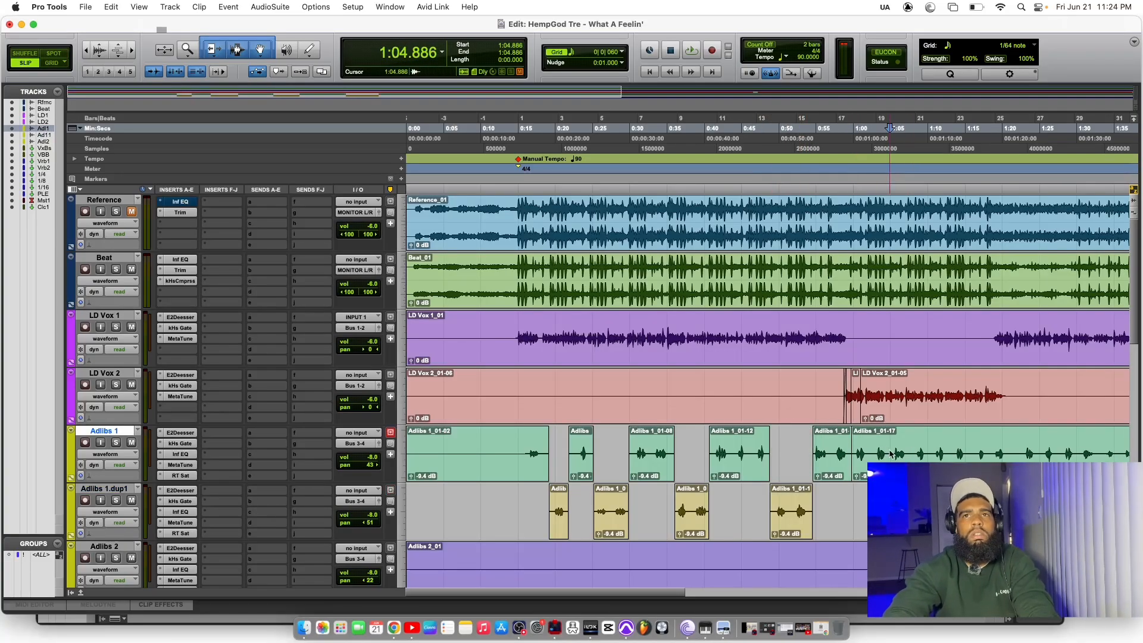
key(b)
click(910, 449)
key(b)
click(950, 450)
key(b)
drag(870, 464, 870, 520)
drag(930, 464, 930, 519)
key(super+z)
key(super+z)
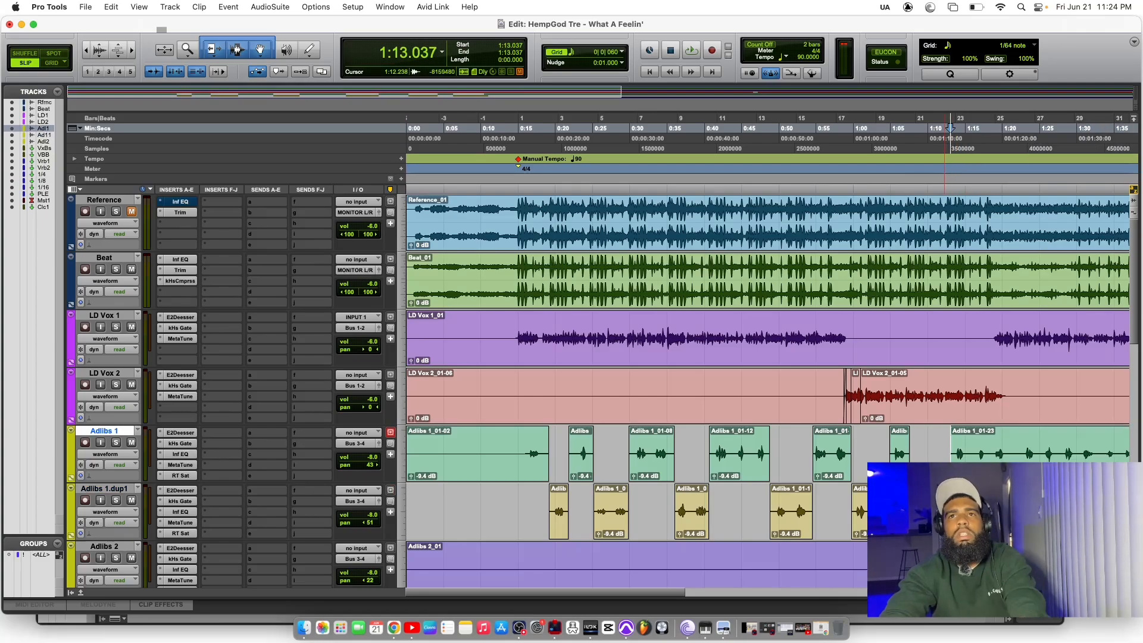
Step: Split Adlibs 1 at about 1:19, 1:22.307 and 1:27.261, and move the 1:22.307–1:27.261 clip down to Adlibs 1.dup1
click(993, 452)
key(b)
click(1019, 453)
key(b)
click(1056, 453)
key(b)
drag(1039, 466, 1038, 518)
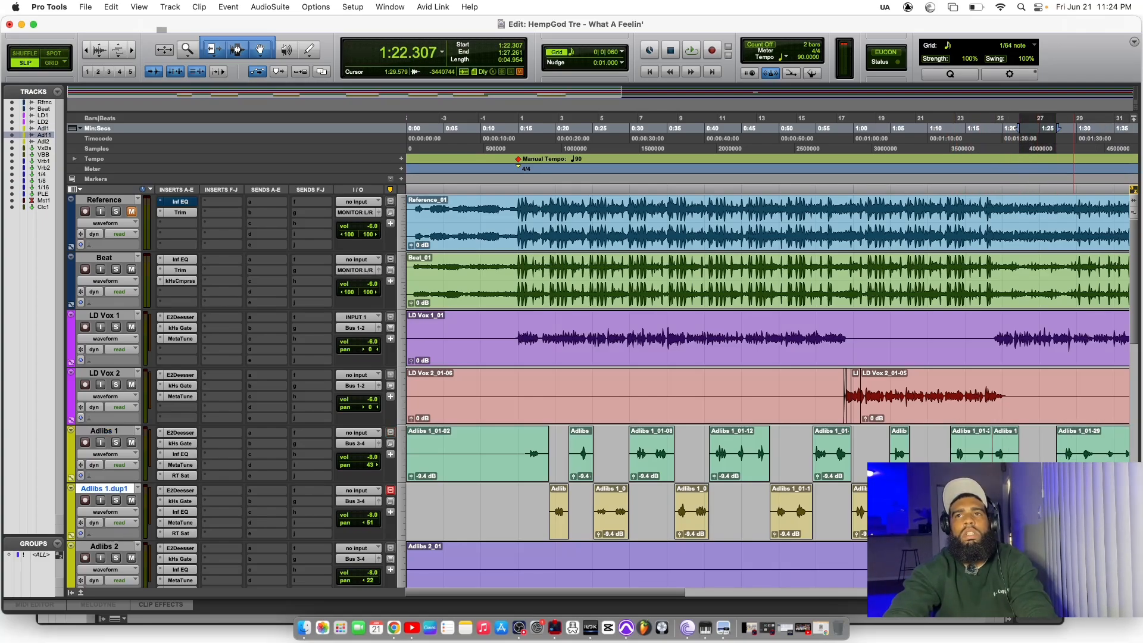
Step: Split the Adlibs 1 clip at 1:32.695 and 1:39.008
click(1096, 453)
key(b)
scroll(488, 489, right, 10)
click(658, 451)
key(b)
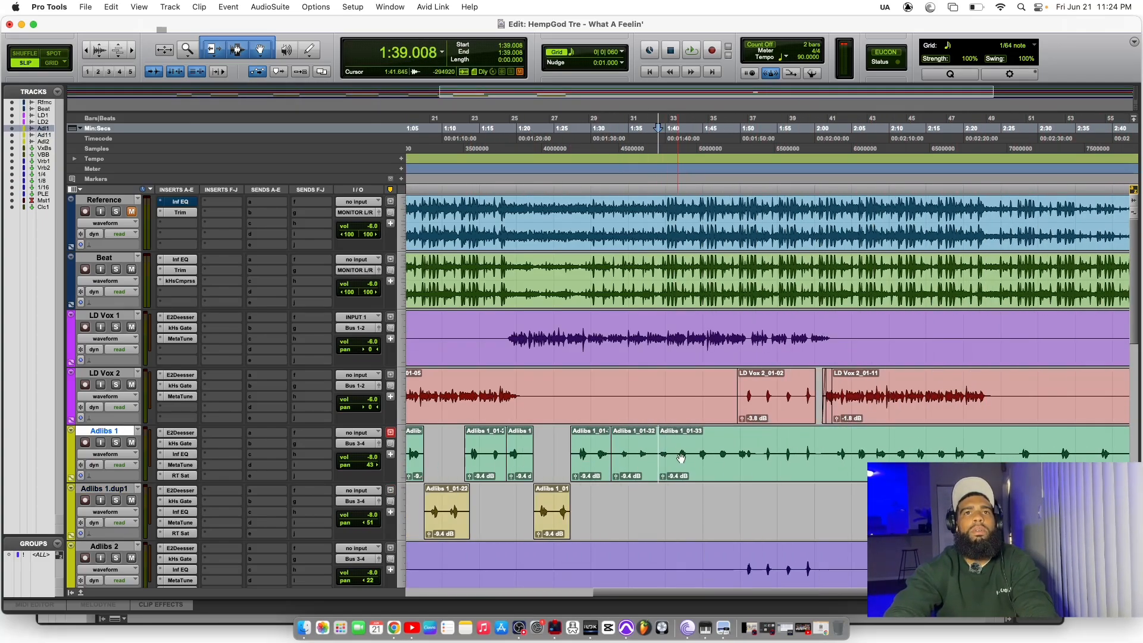
Step: Split Adlibs 1 between the short phrases from about 1:46 to 2:01, including a cut at 1:49.157
click(714, 453)
key(b)
click(761, 452)
key(b)
click(778, 452)
key(b)
click(735, 451)
key(b)
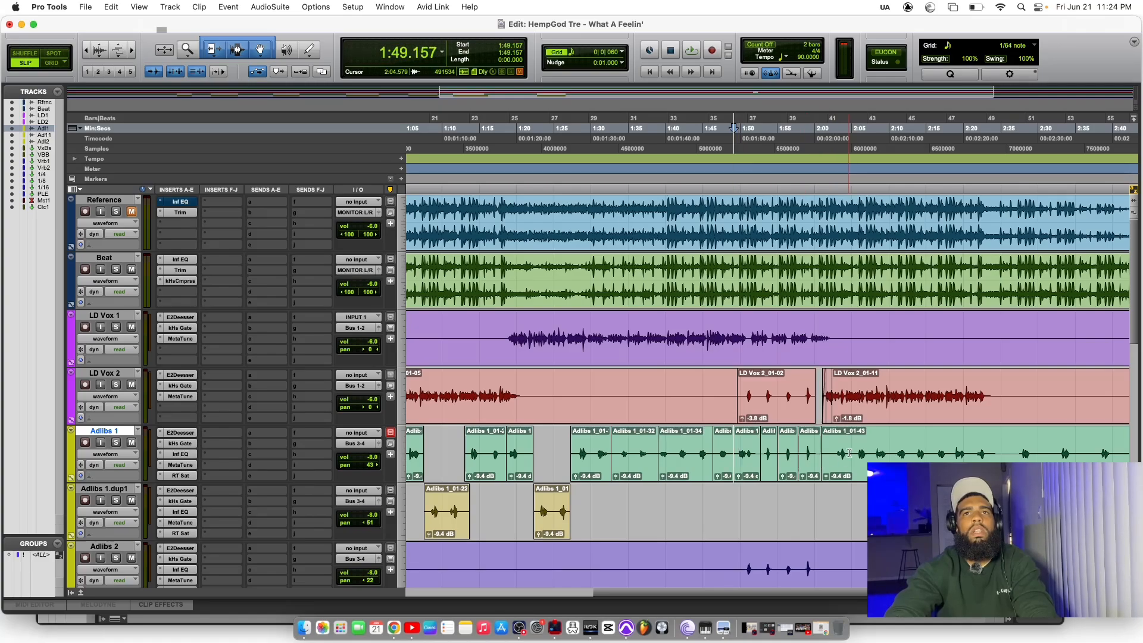
Step: Split Adlibs 1 at about 2:07 and move three alternate clips between about 1:53 and 2:07 down to Adlibs 1.dup1
click(871, 451)
key(b)
drag(853, 466, 851, 510)
drag(769, 478, 772, 513)
drag(807, 480, 809, 512)
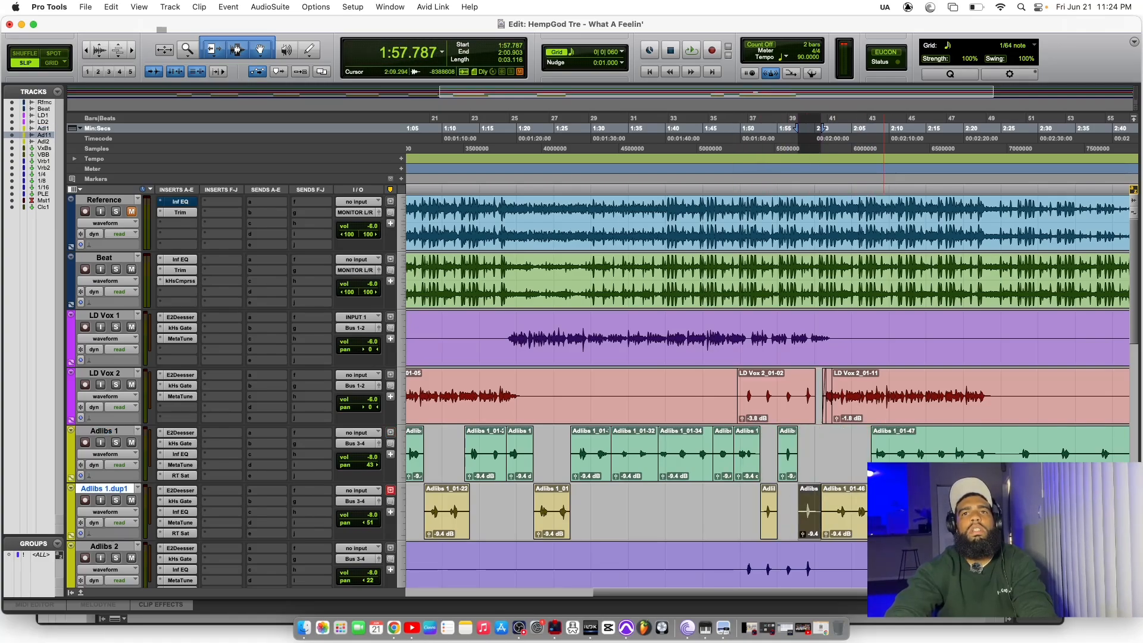
Step: Split Adlibs 1 at about 2:13 and 2:25, and move the clip between the cuts down to Adlibs 1.dup1
click(912, 450)
key(b)
click(1004, 451)
key(b)
drag(973, 474, 972, 511)
Step: Split Adlibs 1 at 2:31.509 and 2:37.023 and move the clip between the cuts down to Adlibs 1.dup1
click(1049, 453)
key(b)
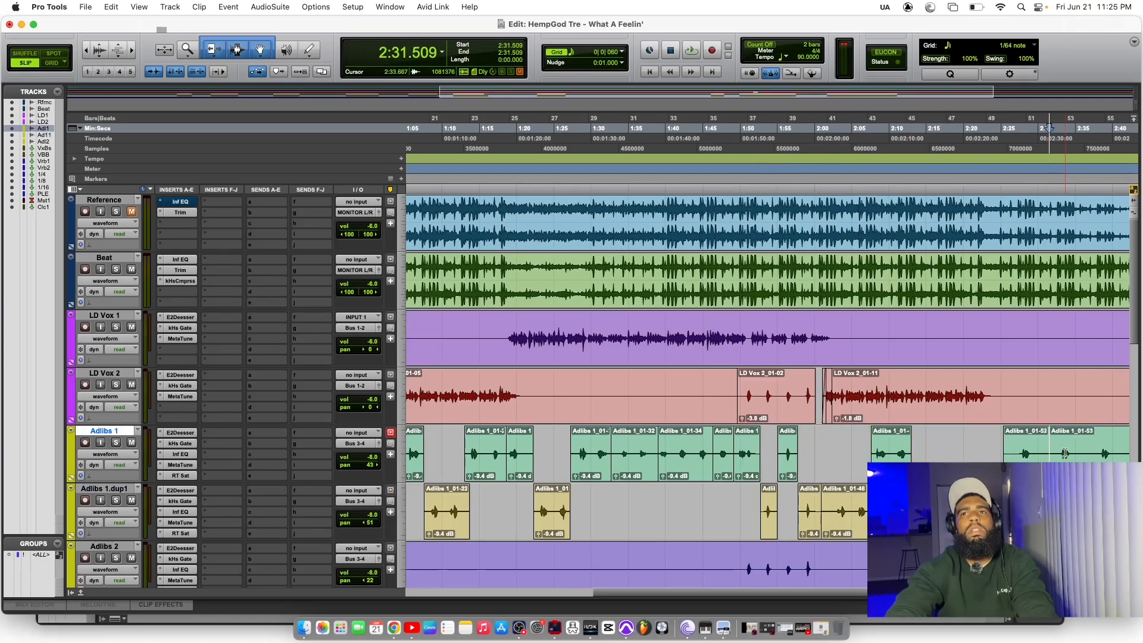
scroll(768, 339, right, 5)
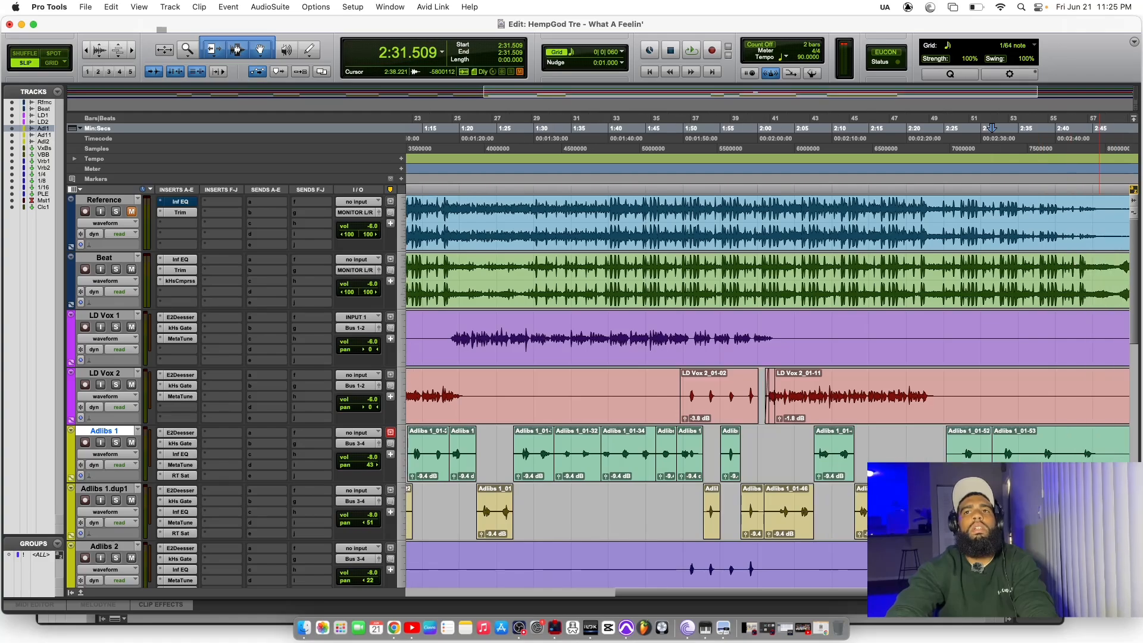
key(space)
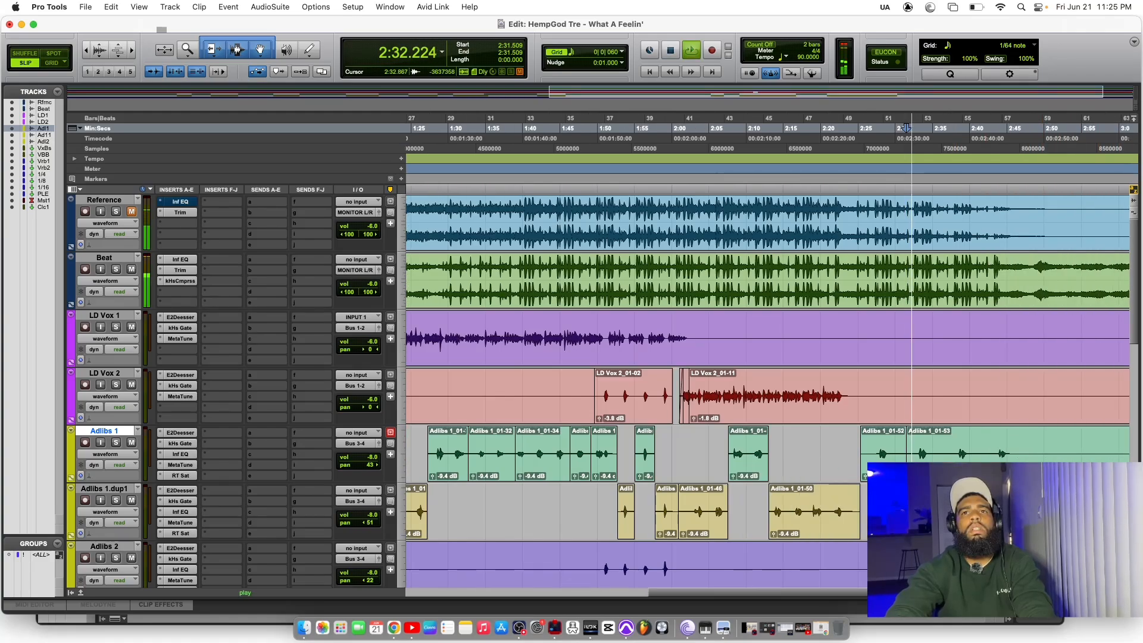
click(947, 448)
key(b)
click(935, 459)
key(Delete)
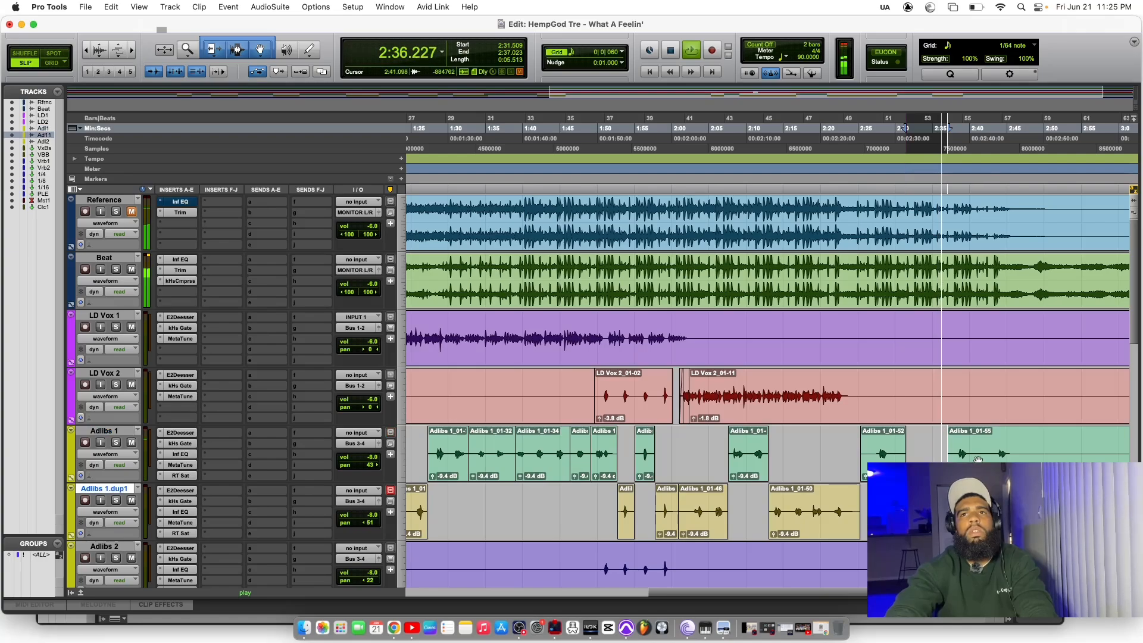
Step: Split Adlibs 1 at 2:41.418 and 2:46.692, and move that phrase and the 1:32.695–1:39.008 clip down to Adlibs 1.dup1
click(980, 453)
key(b)
click(1020, 450)
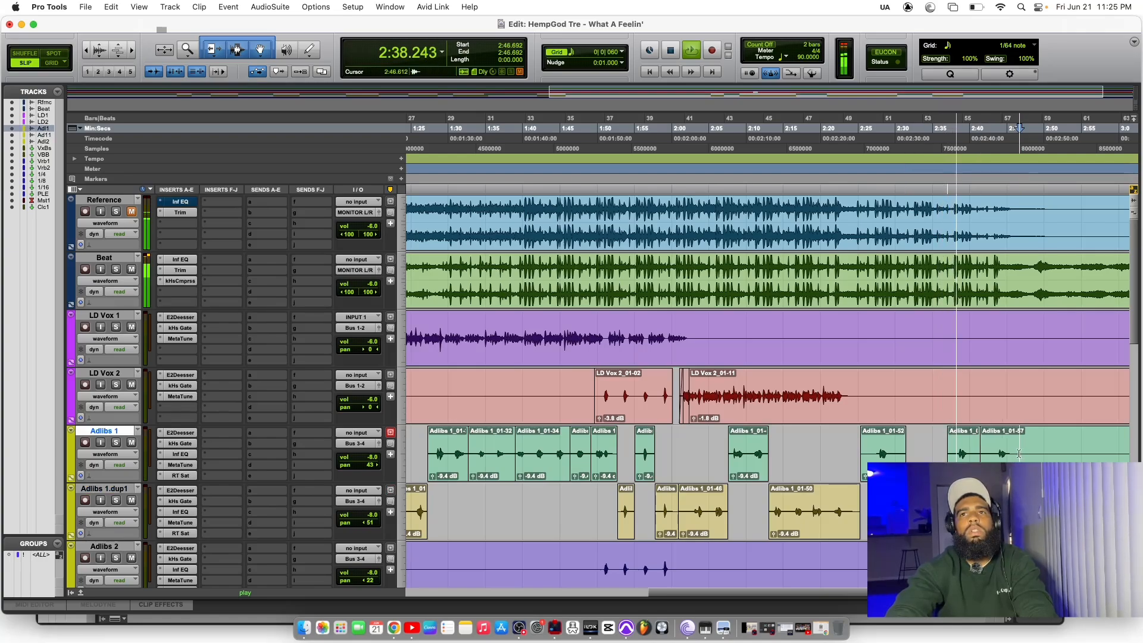
key(b)
drag(1009, 458, 1008, 513)
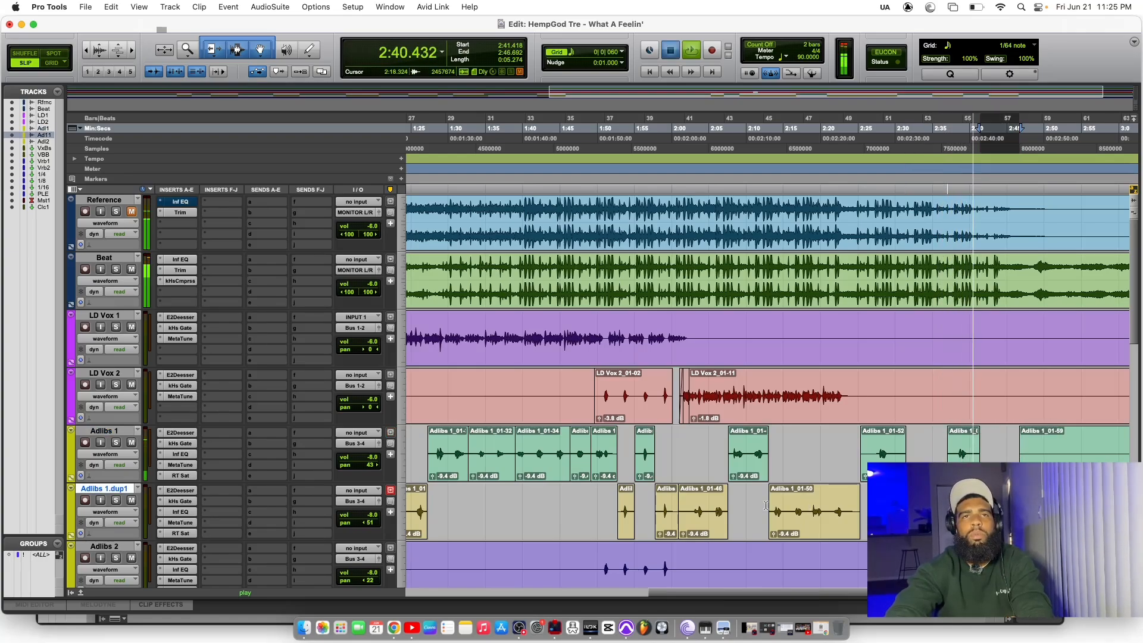
drag(487, 466, 498, 487)
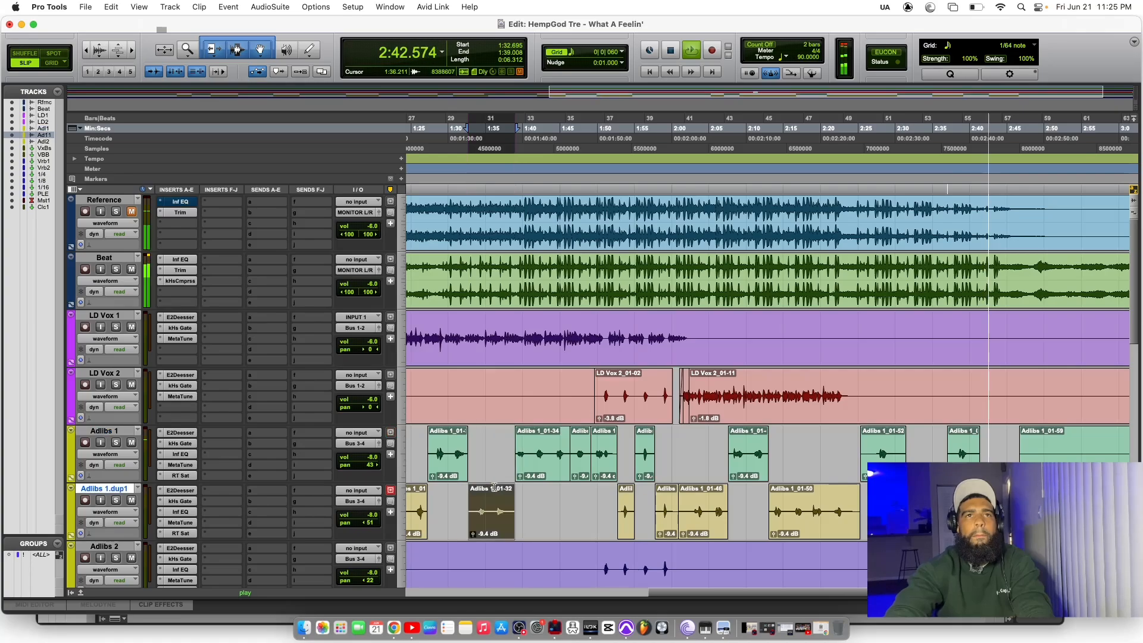
Step: Play the session briefly from its beginning, stop, and place the playback cursor at 0:15.822
key(space)
key(space)
key(Return)
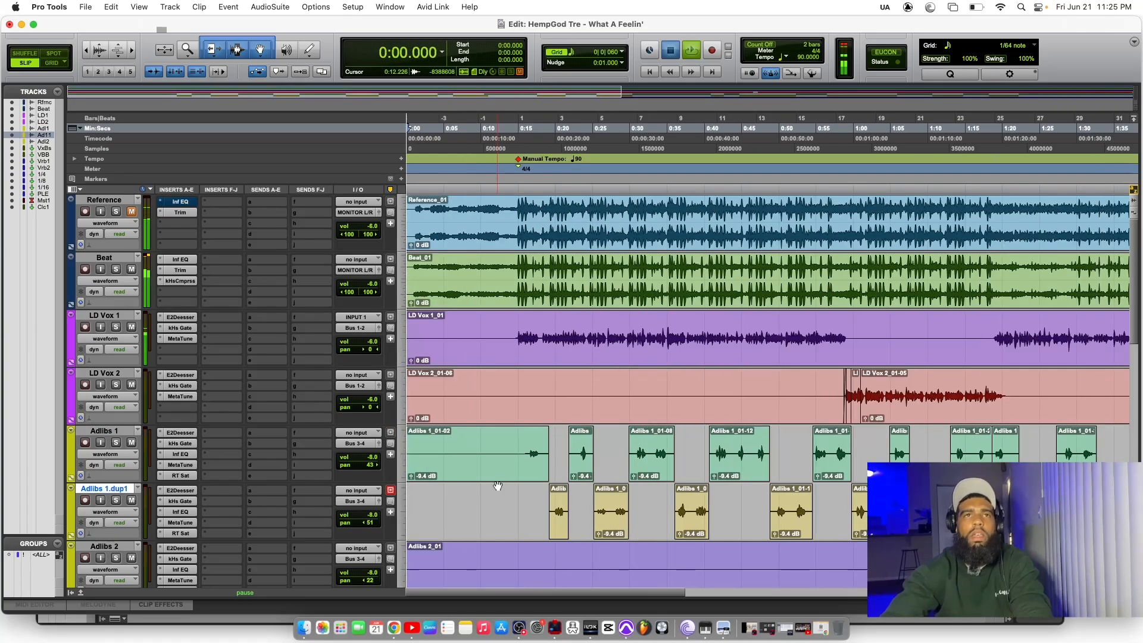
key(space)
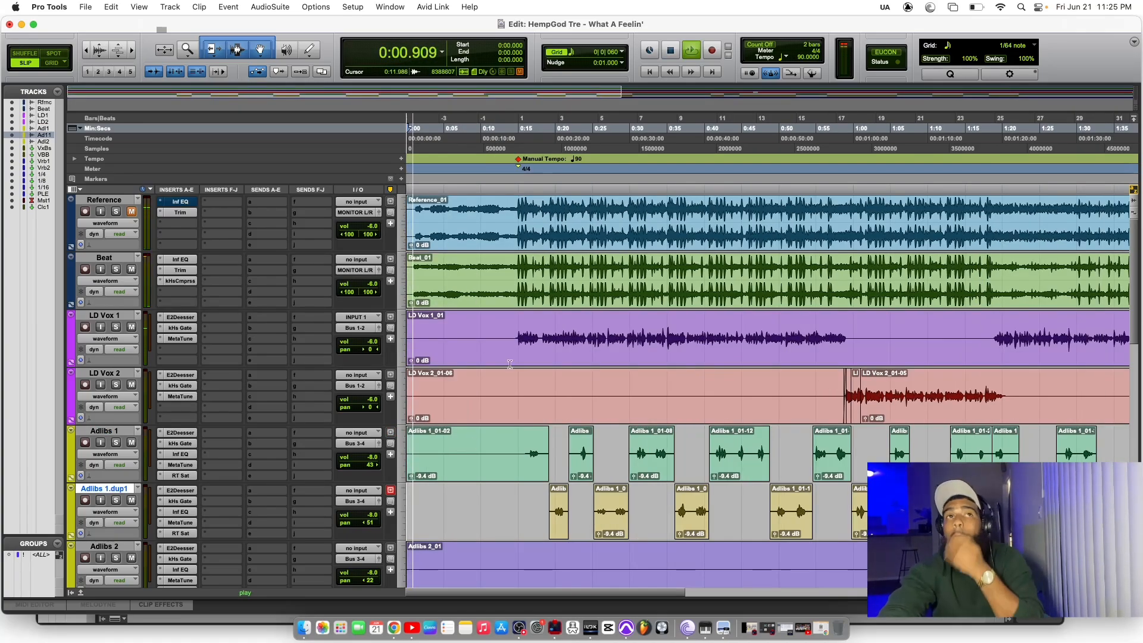
key(space)
click(529, 139)
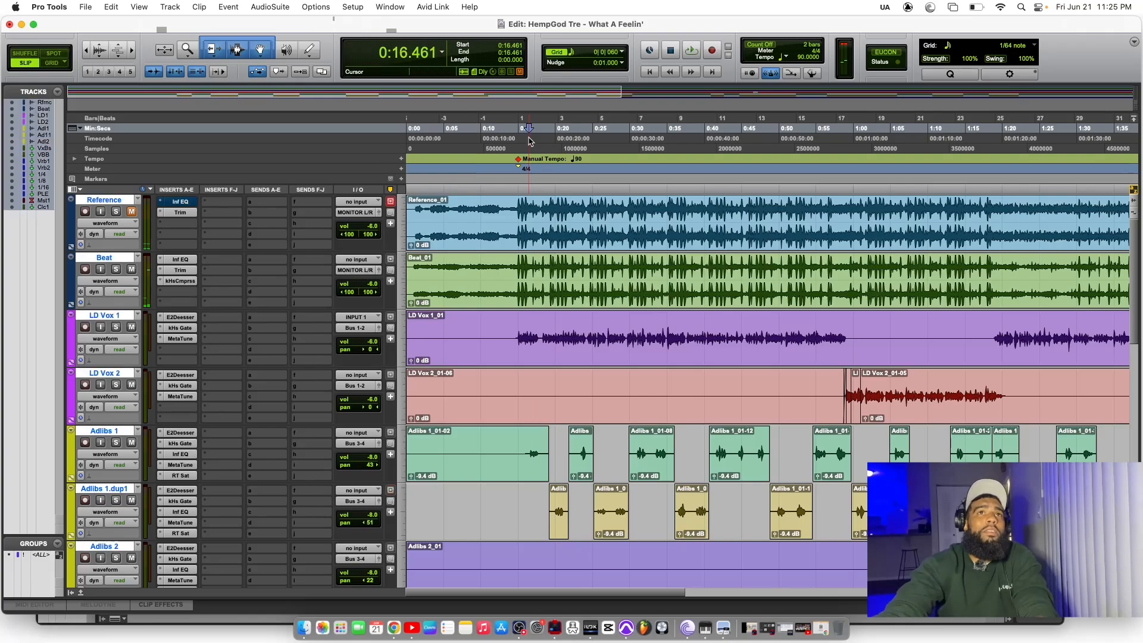
click(524, 139)
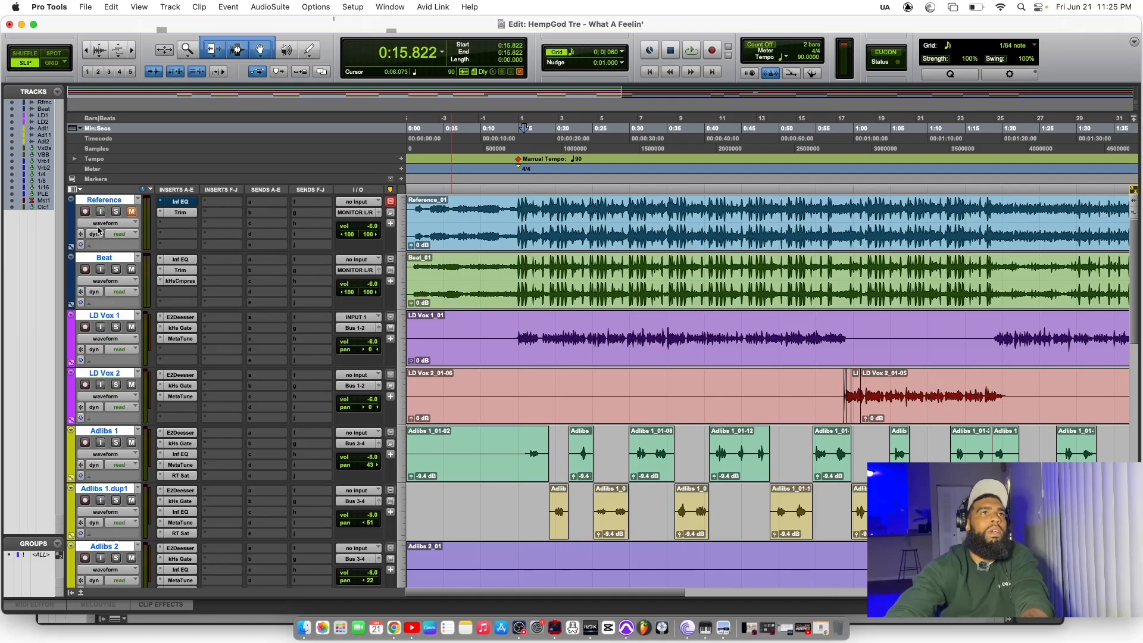
Step: Audition the soloed, unmuted Reference track from 0:12.465, restore its muted state, and play the mix from the same point for comparison
click(116, 212)
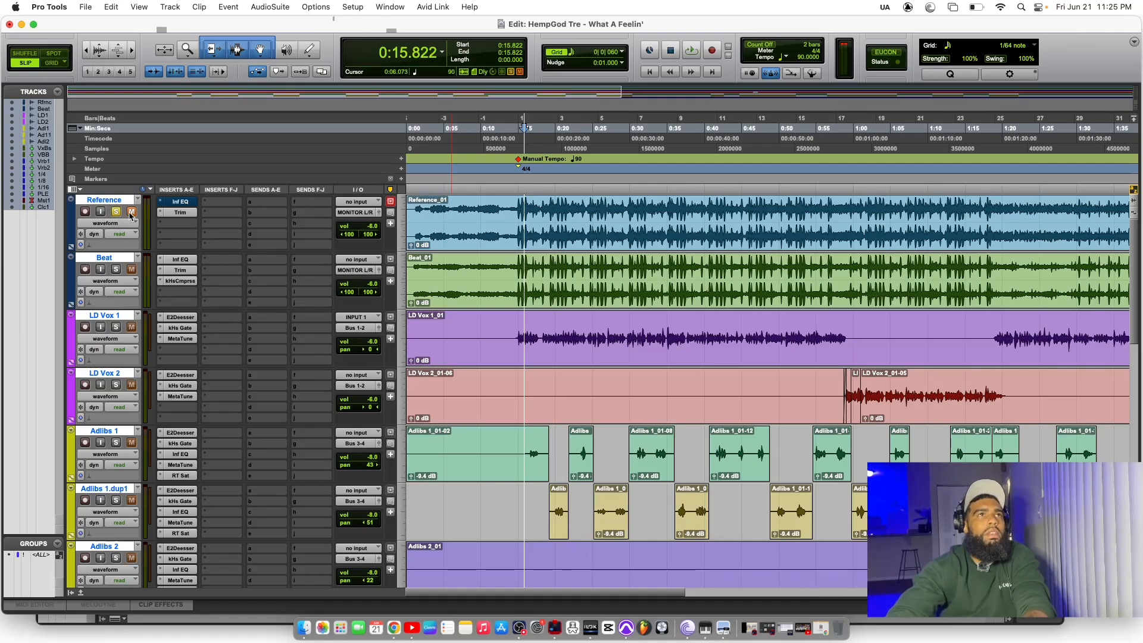
click(499, 131)
key(space)
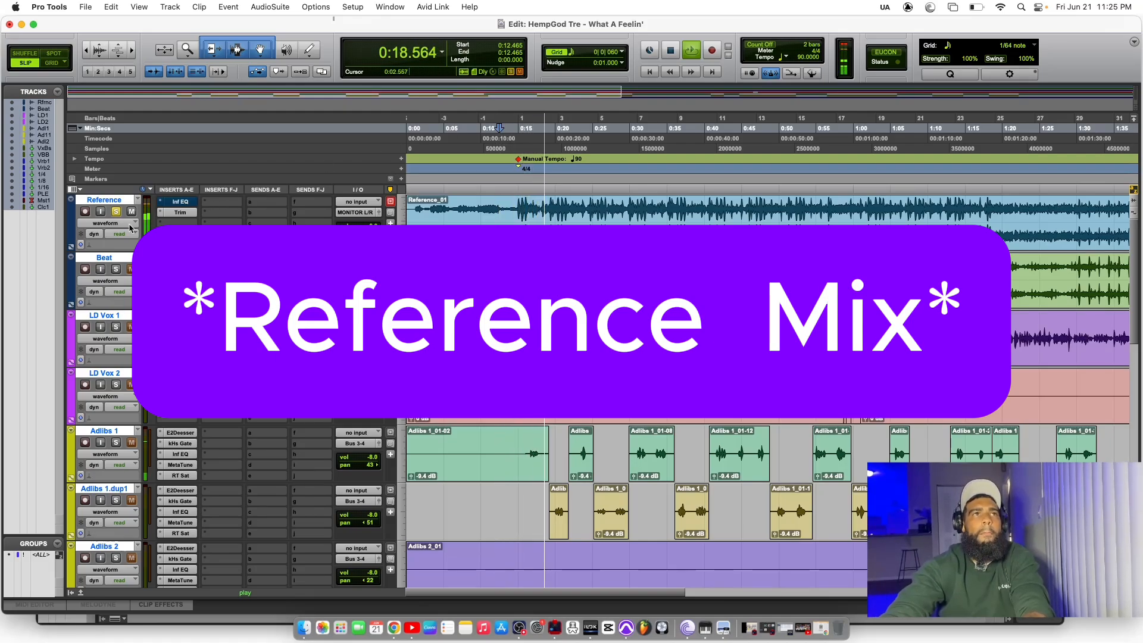
key(space)
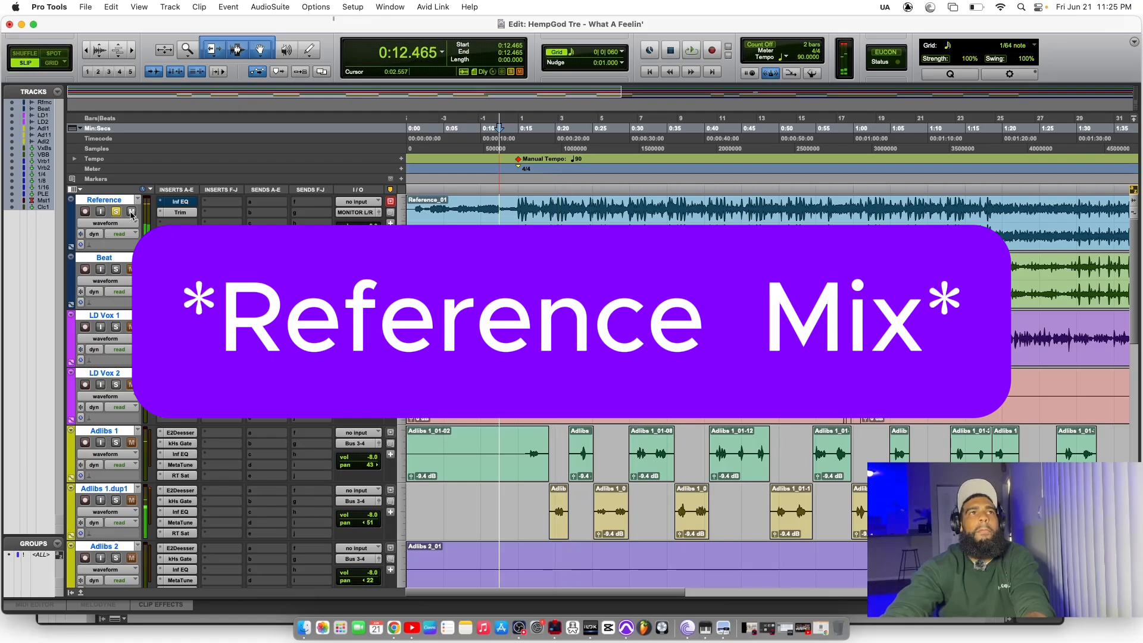
click(116, 212)
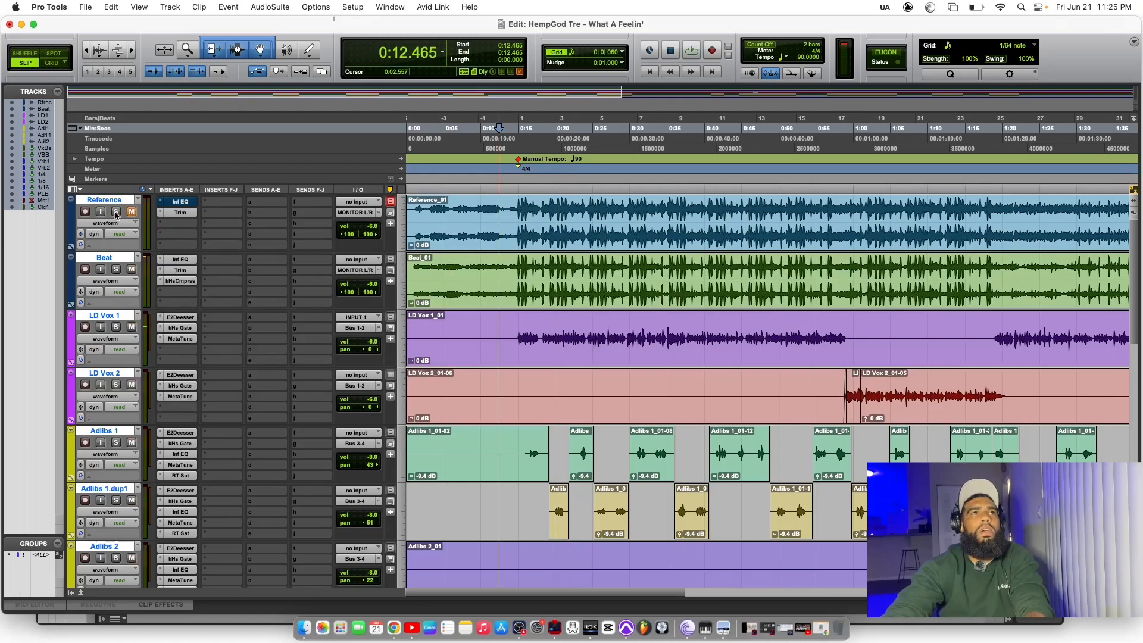
key(space)
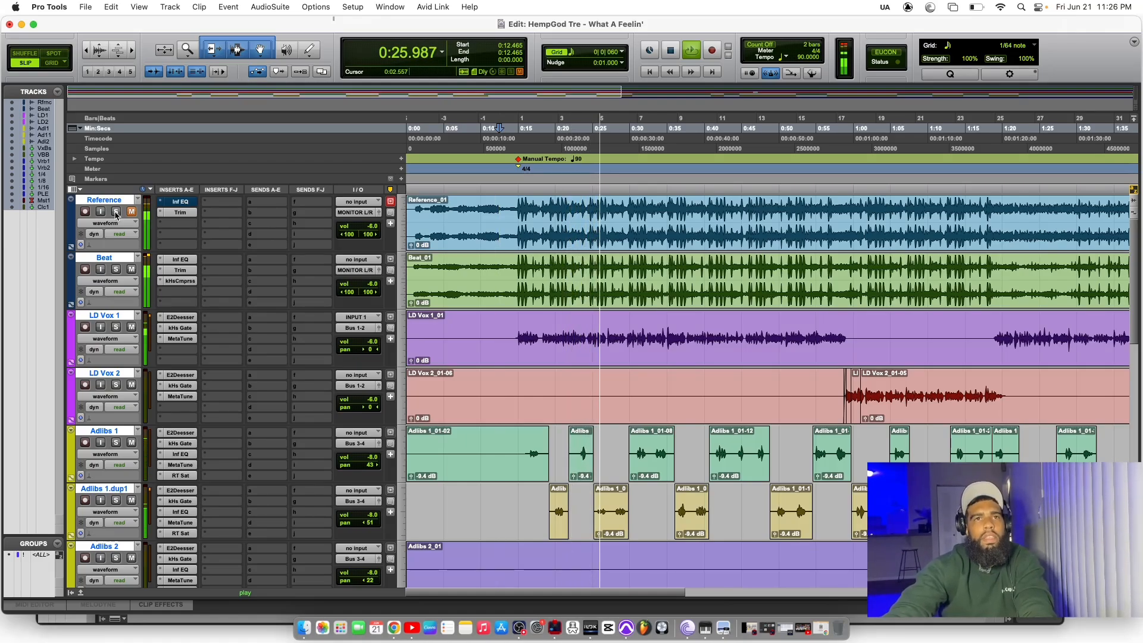
key(space)
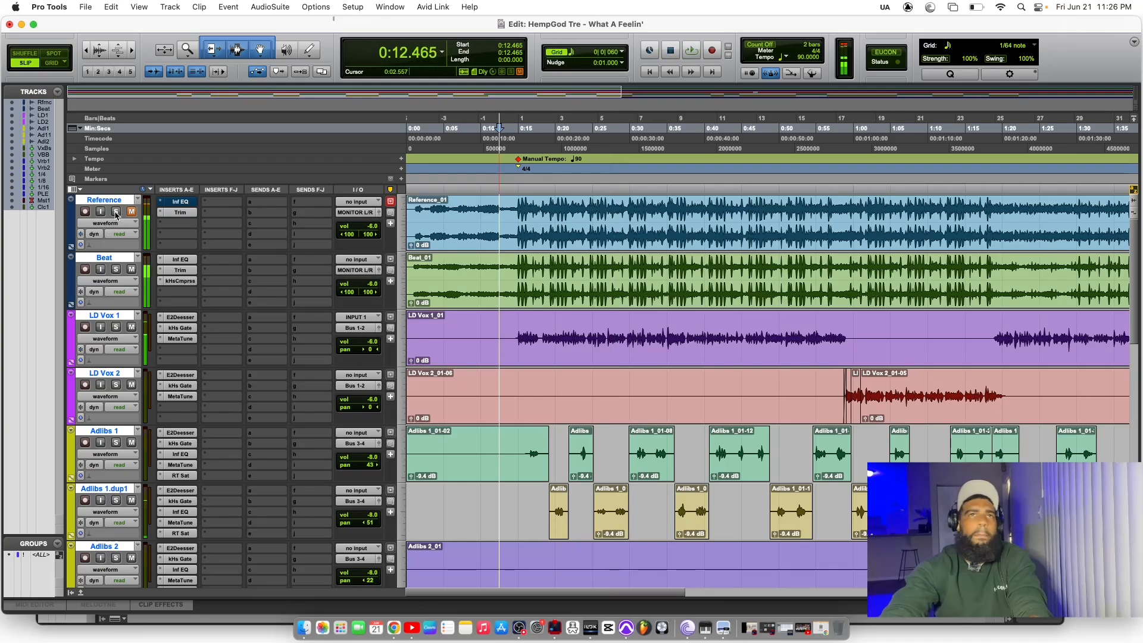